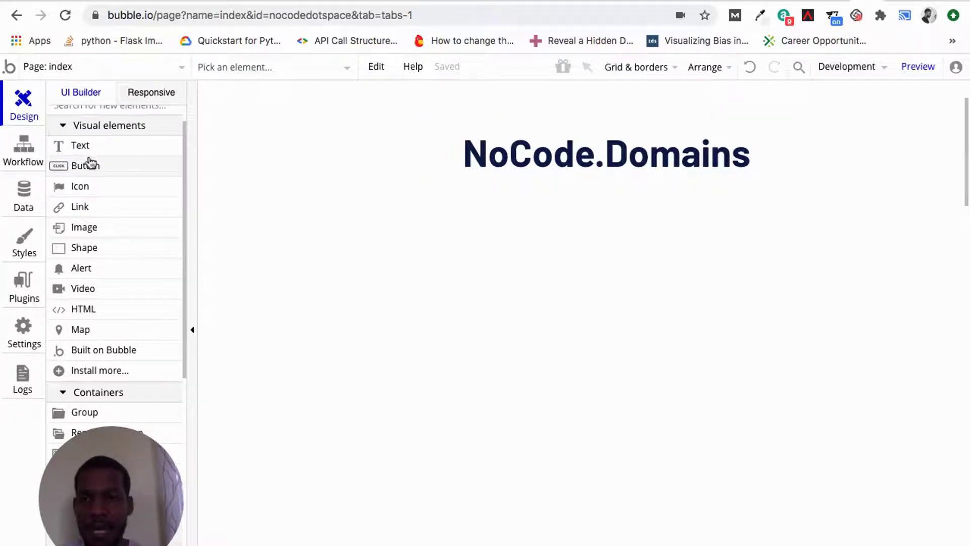
Place an Input element beneath the NoCode.Domains heading and set its placeholder to "nocodedomains.com"
scroll(104, 245, down, 5)
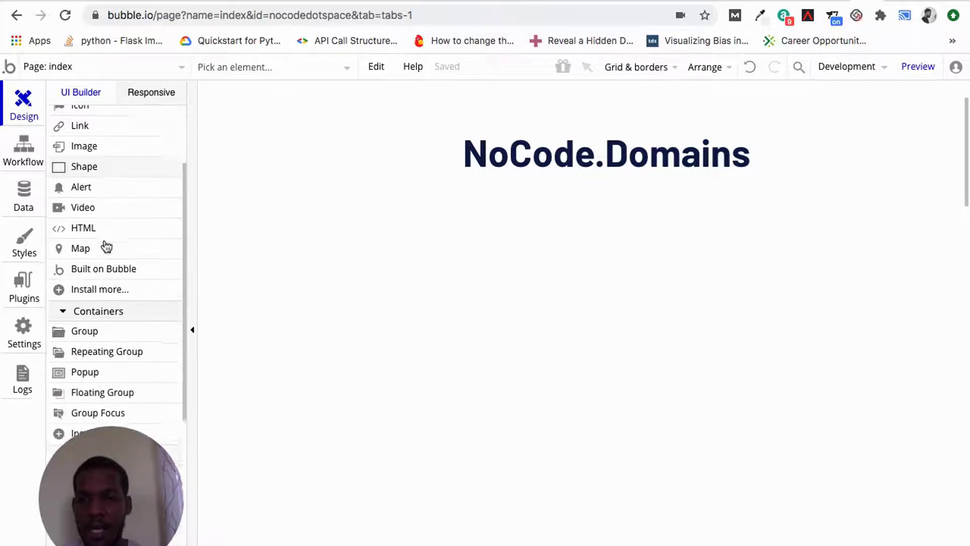
drag(91, 278, 548, 261)
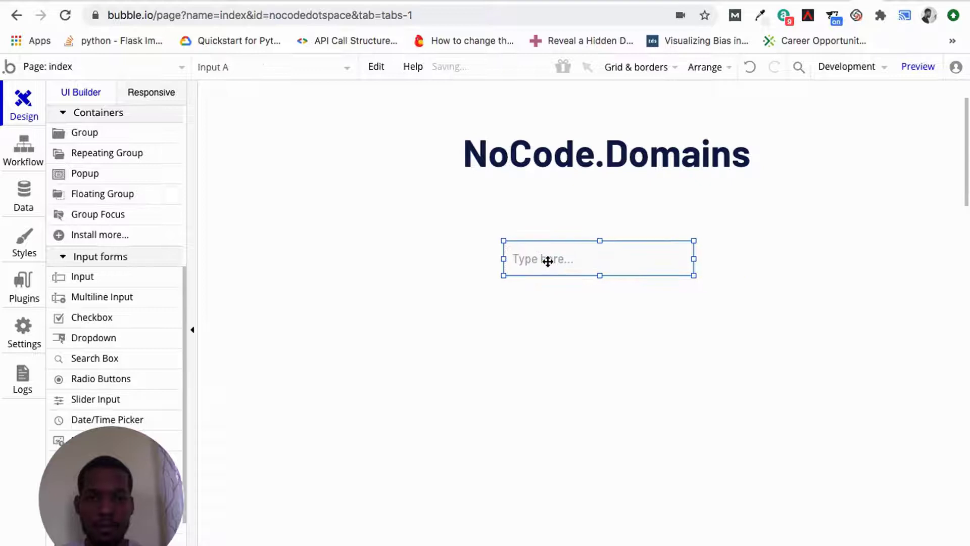
double_click(547, 262)
click(758, 216)
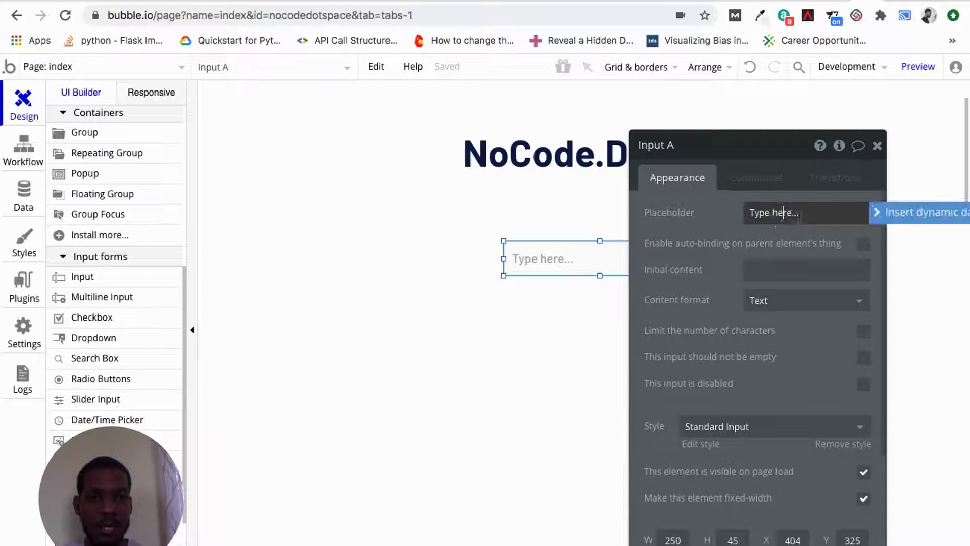
click(802, 217)
drag(801, 217, 750, 213)
text(nocodedomains)
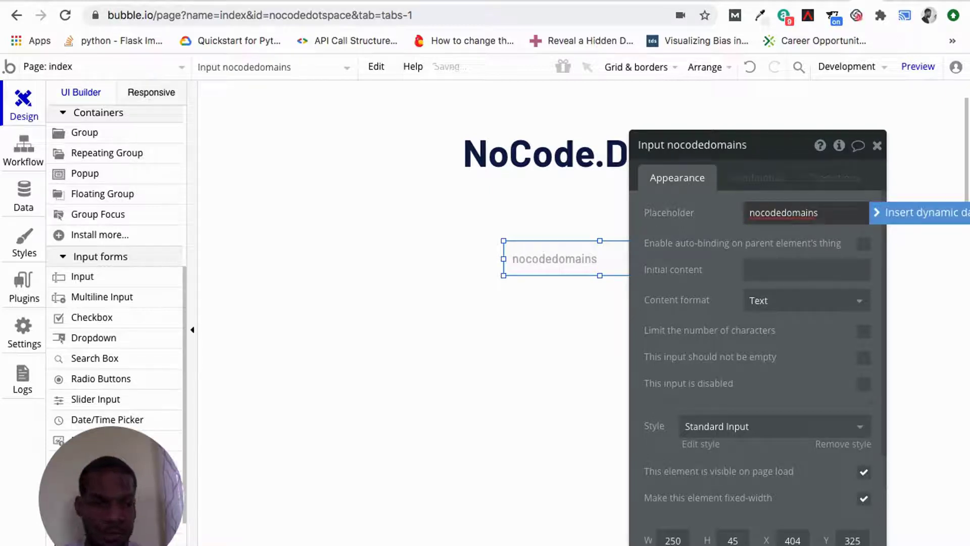
click(603, 246)
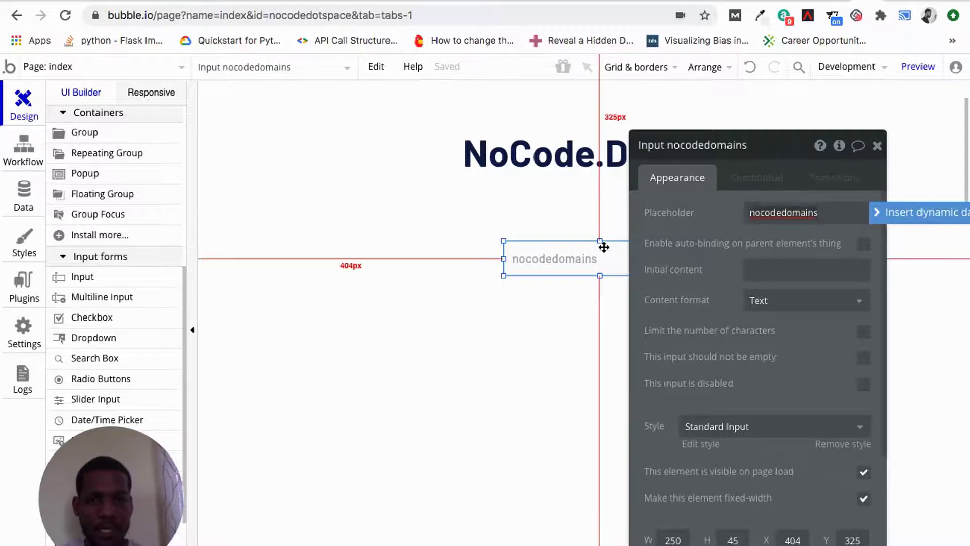
text(.com)
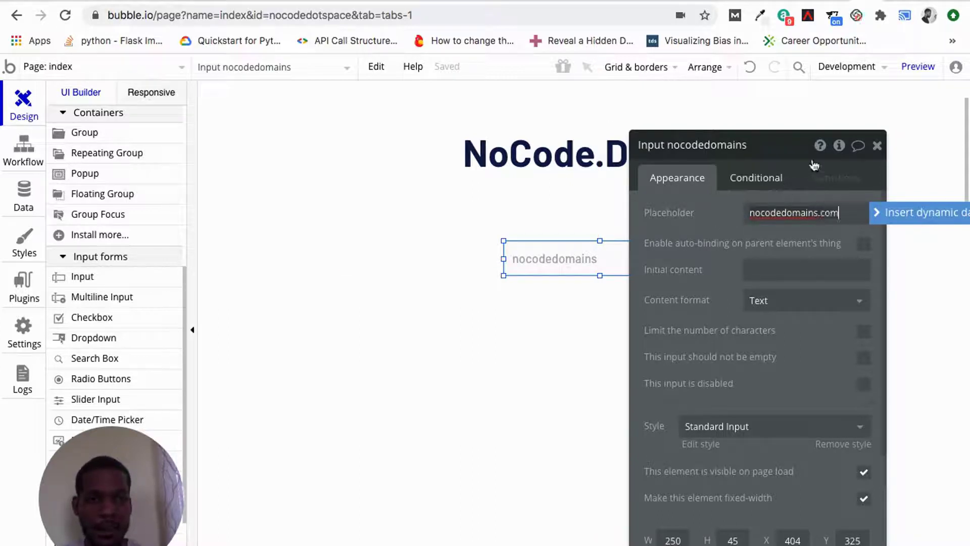
drag(776, 150, 360, 169)
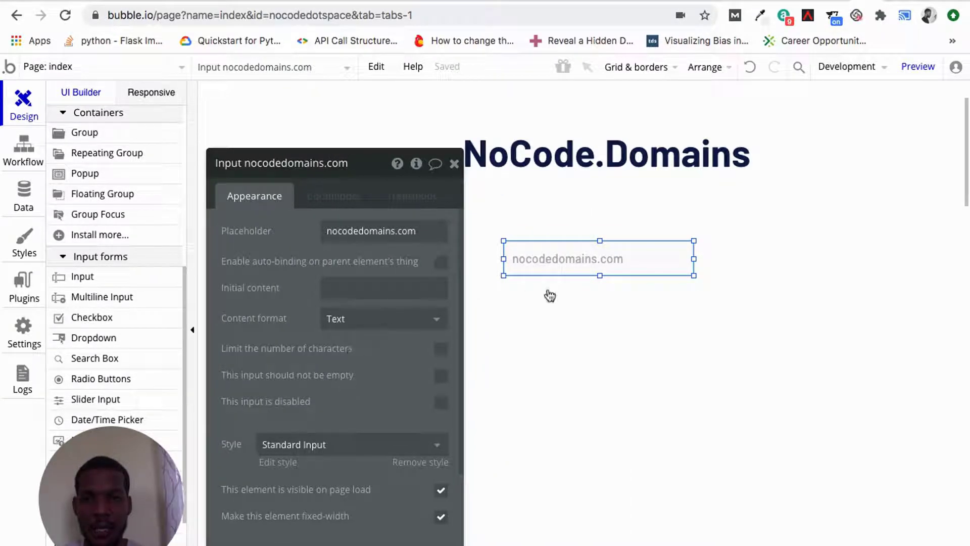
click(555, 258)
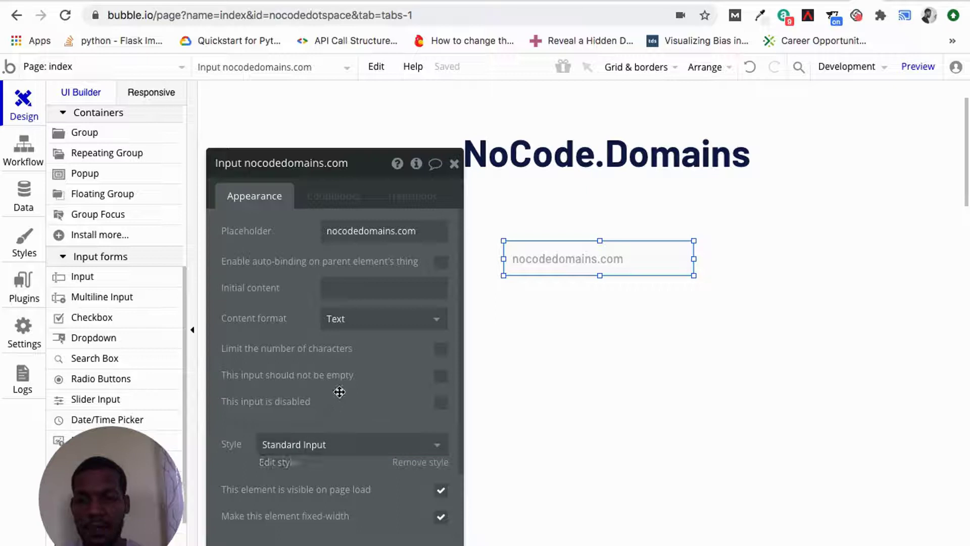
click(453, 165)
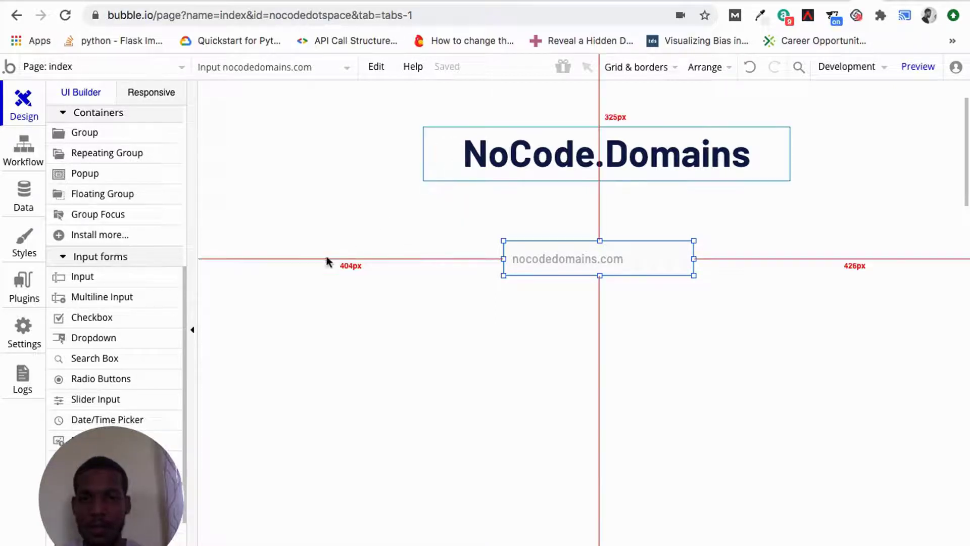
drag(134, 460, 753, 465)
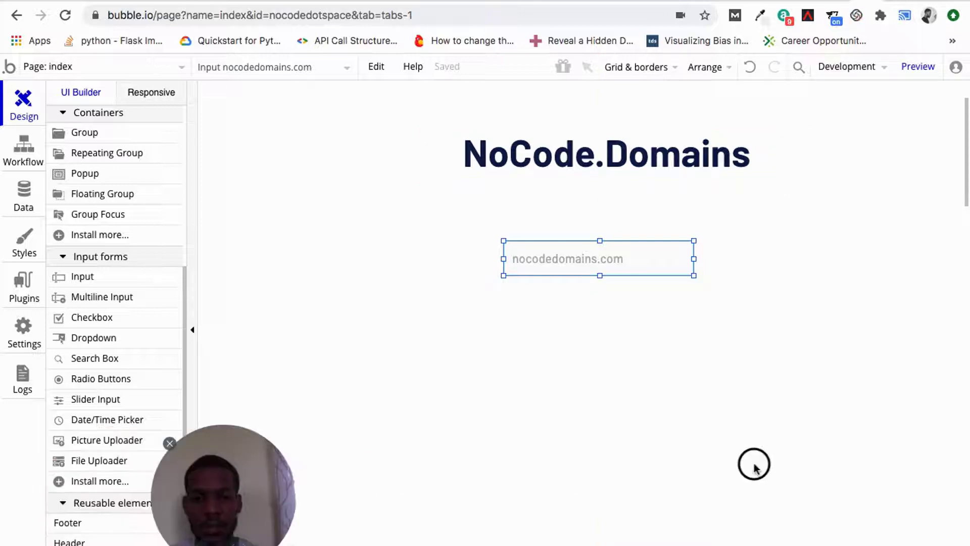
drag(828, 474, 866, 470)
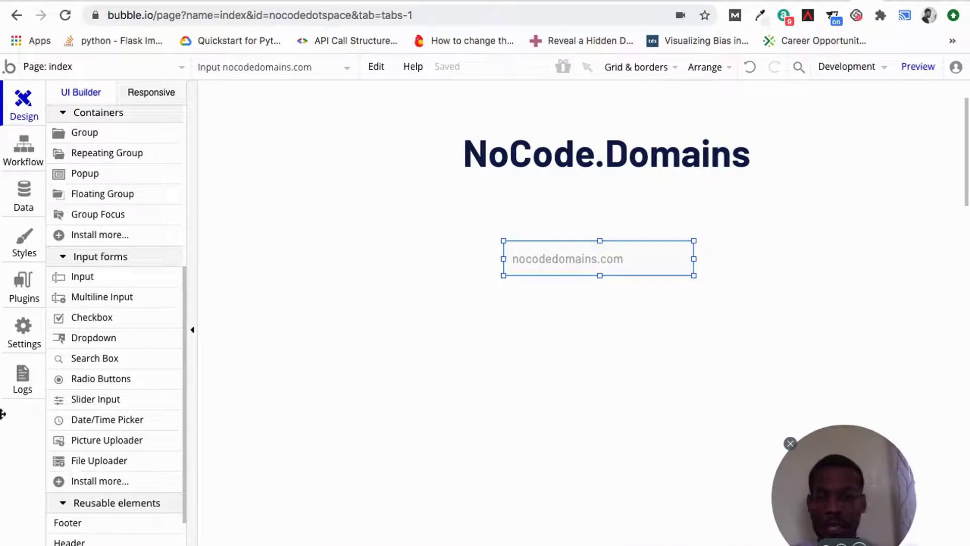
Place a Button element on the page just beneath the nocodedomains.com input
scroll(95, 225, up, 5)
scroll(96, 225, up, 5)
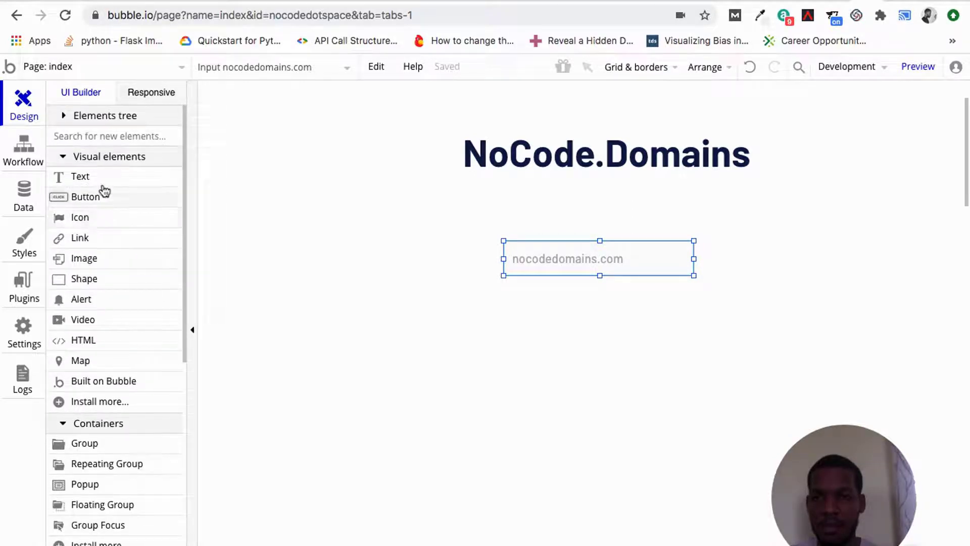
drag(94, 198, 567, 317)
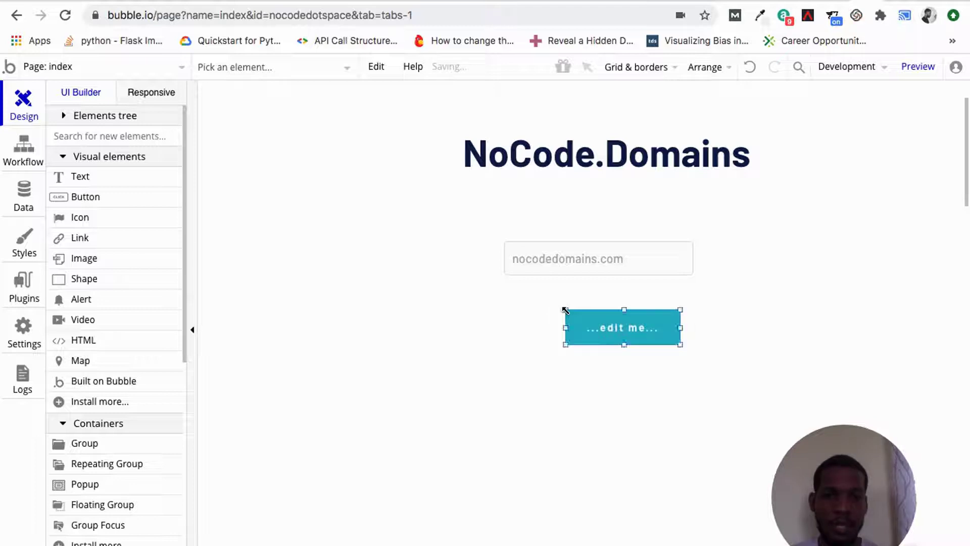
Center the nocodedomains.com input and the new button horizontally on the page
right_click(580, 273)
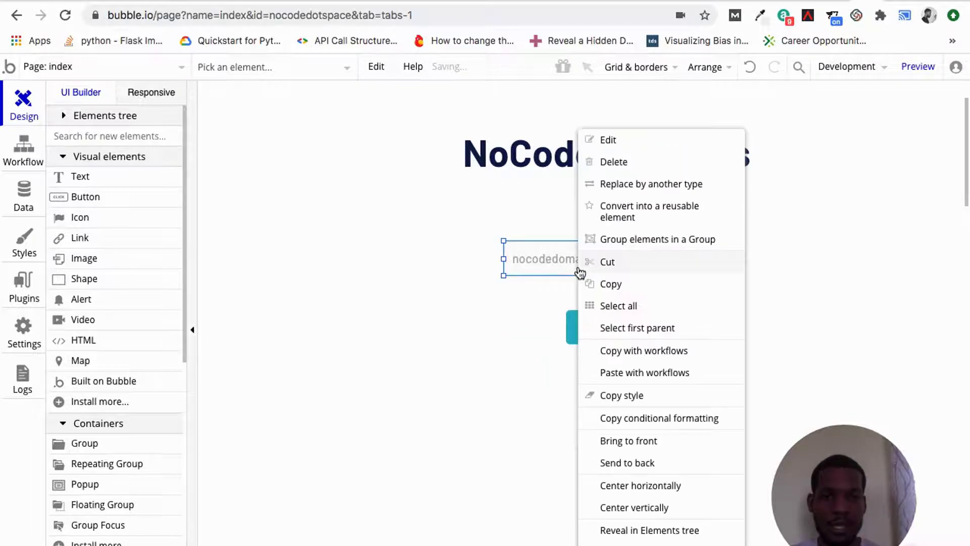
click(635, 488)
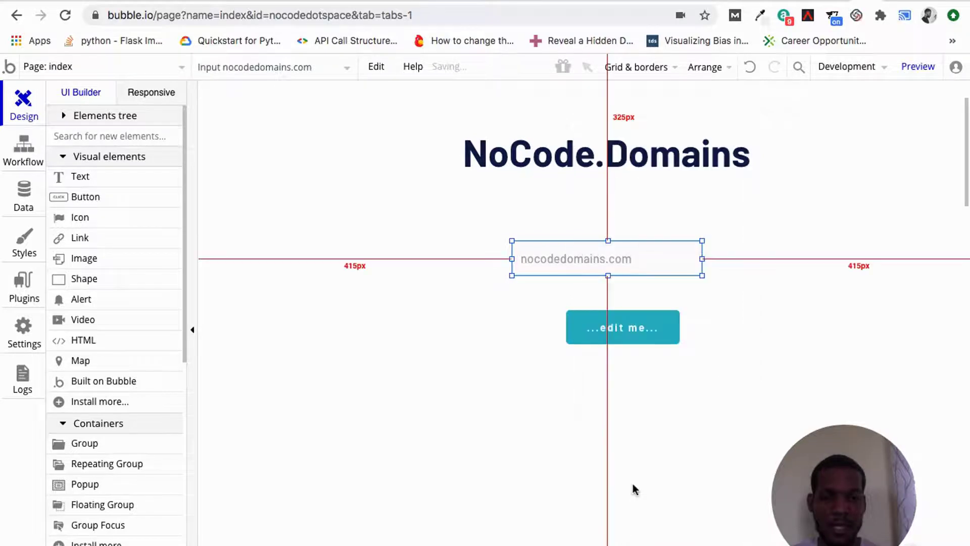
right_click(611, 331)
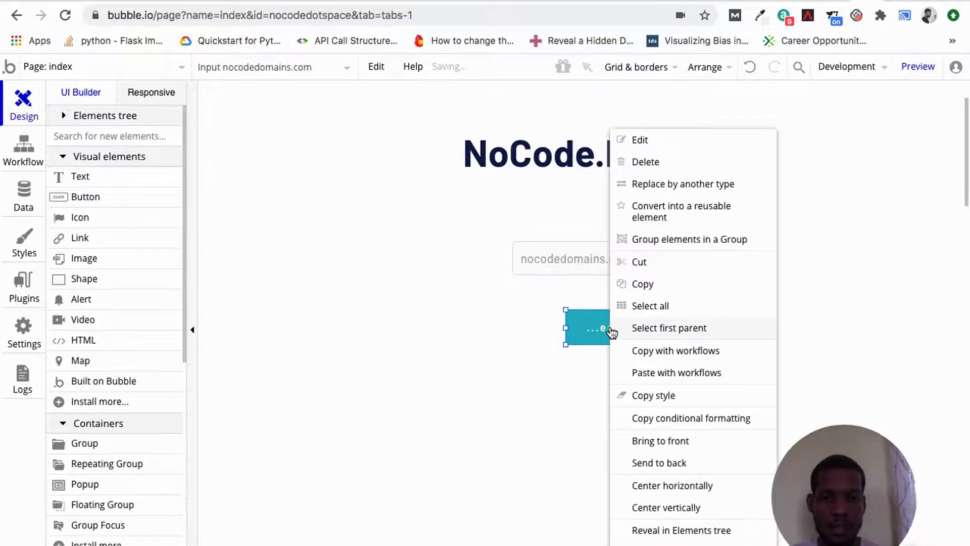
click(652, 489)
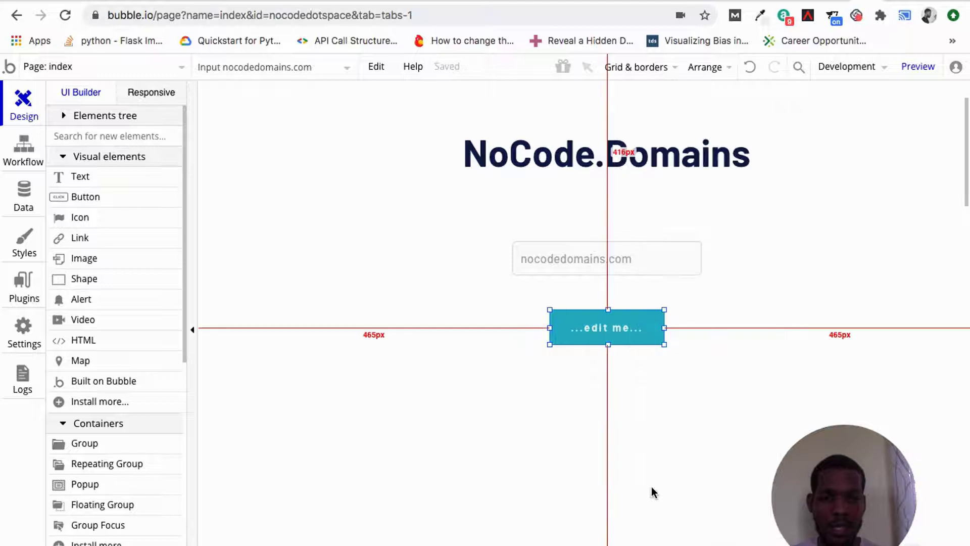
Change the button's label text to "Submit"
double_click(613, 331)
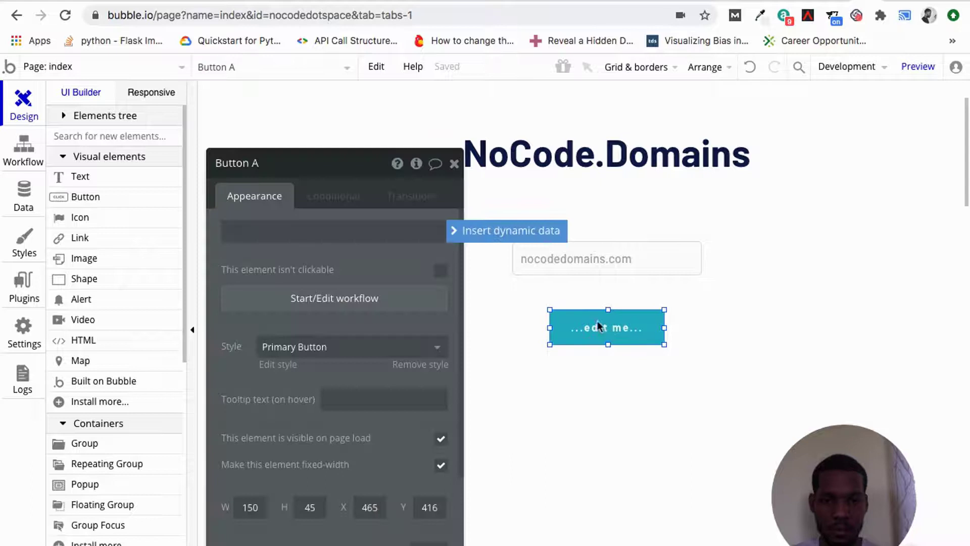
click(382, 234)
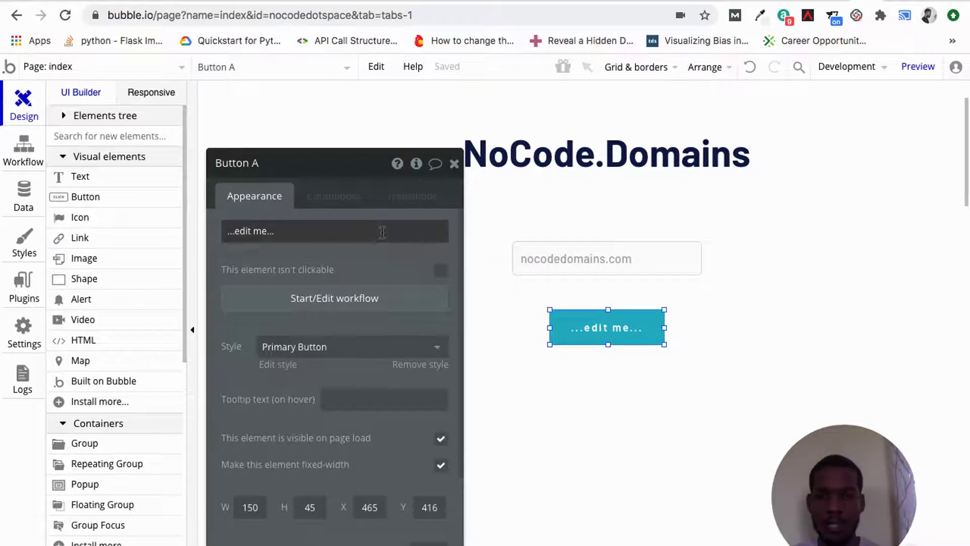
click(267, 231)
text(submit)
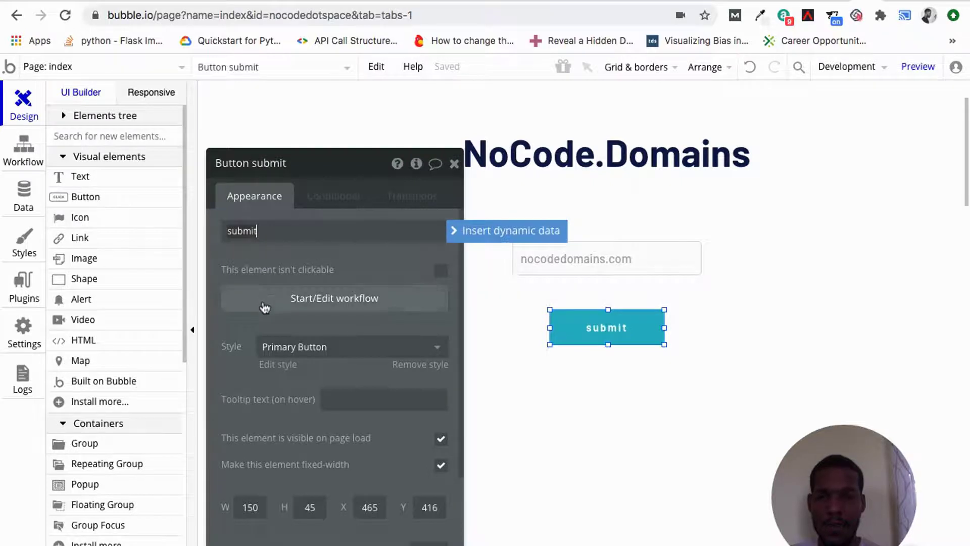
click(231, 231)
key(BackSpace)
text(S)
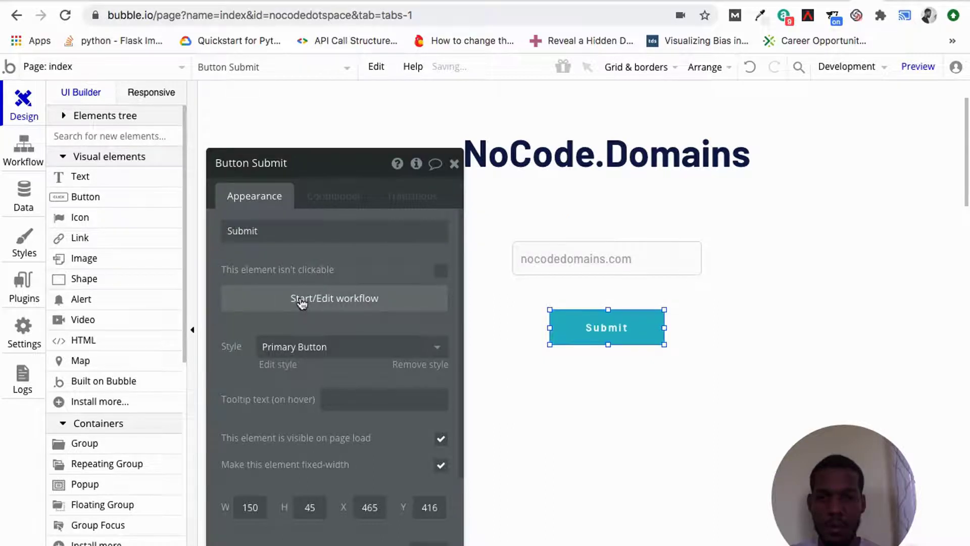
Start a workflow for the Submit button and add a "Create a new thing" data action to it
click(302, 300)
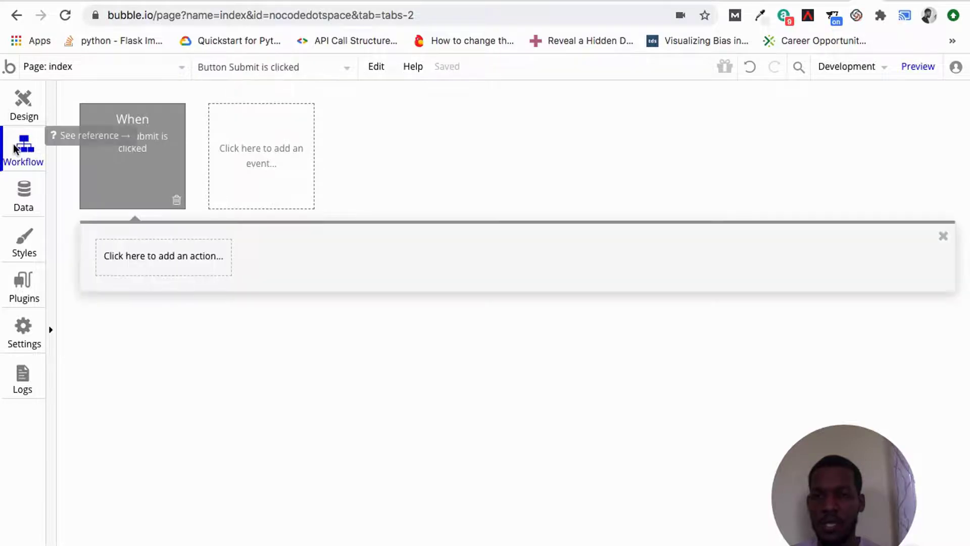
mouse_move(128, 173)
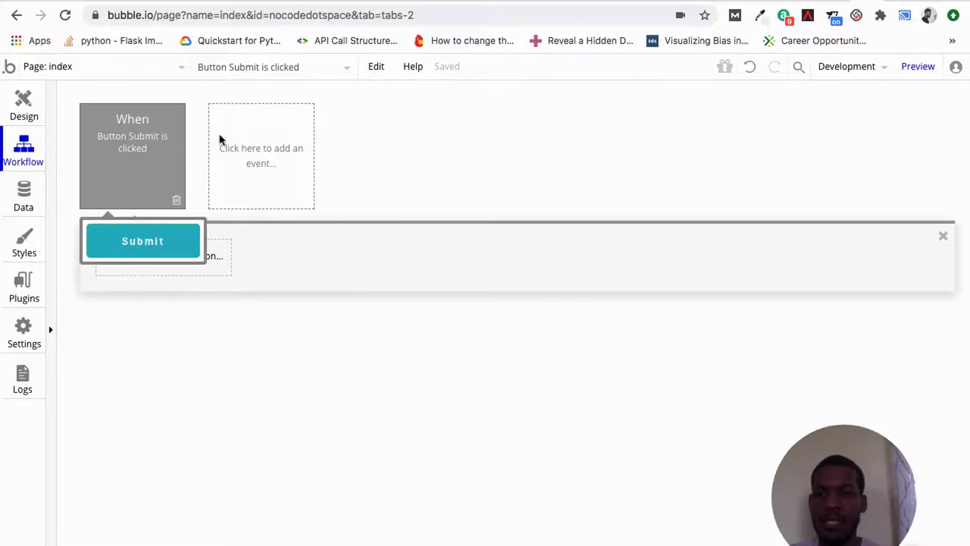
click(202, 258)
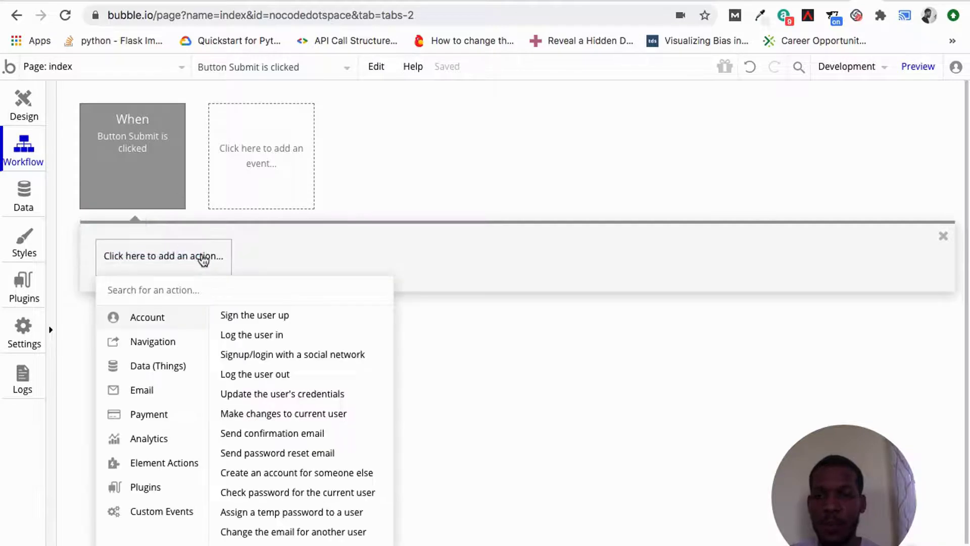
mouse_move(176, 366)
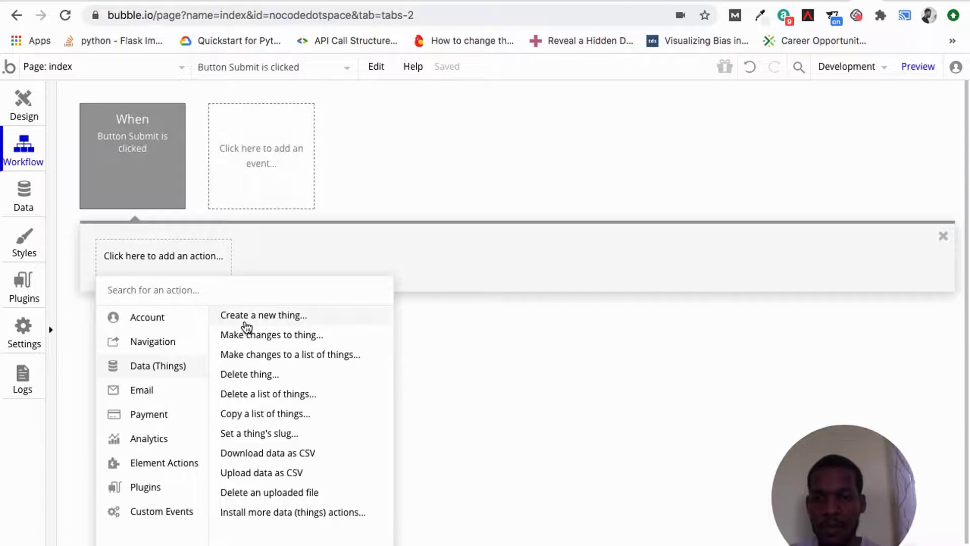
click(245, 323)
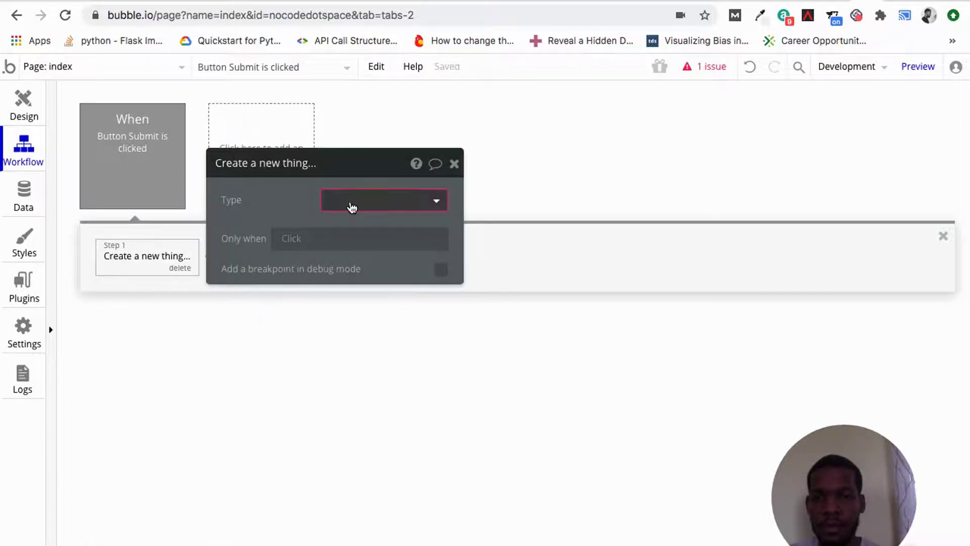
Create a new data type called "name" as the type of the create action
click(339, 199)
click(342, 224)
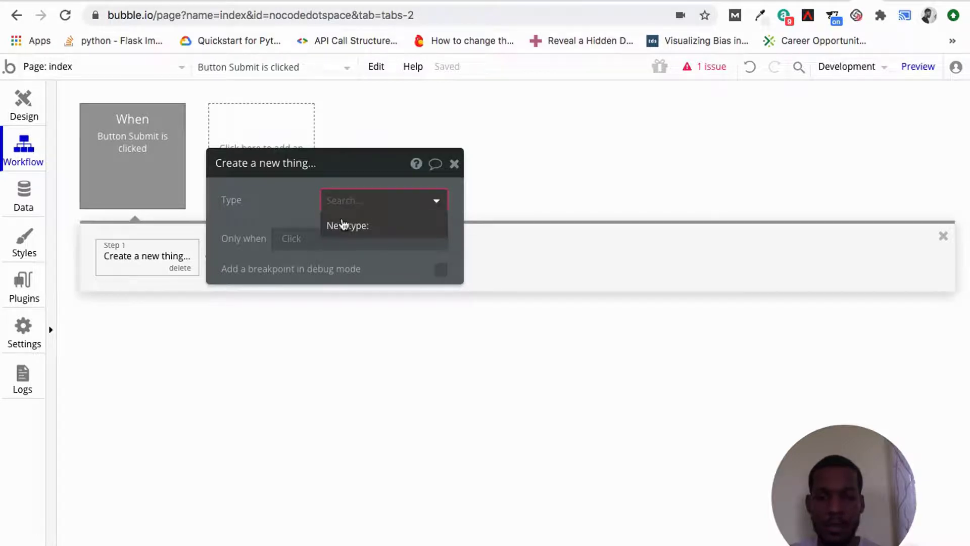
text(name)
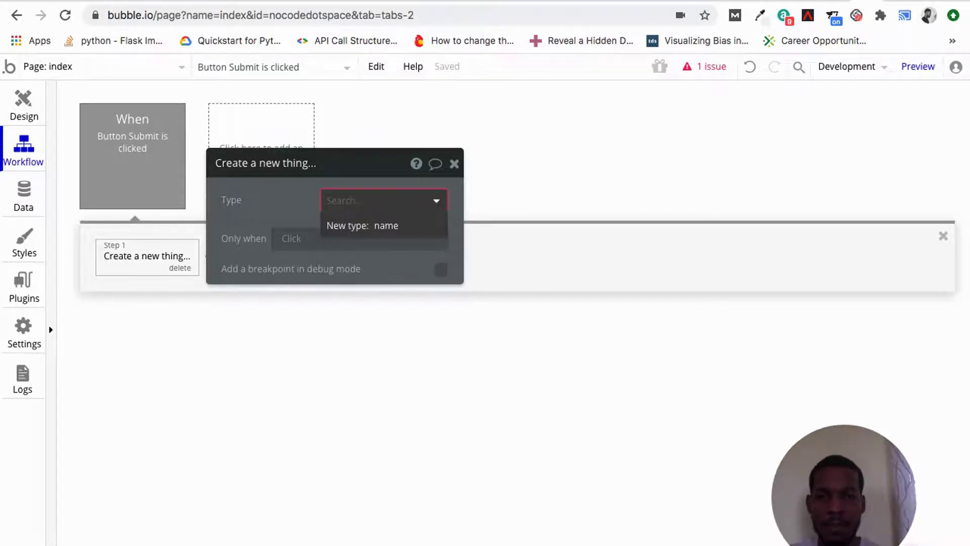
click(345, 225)
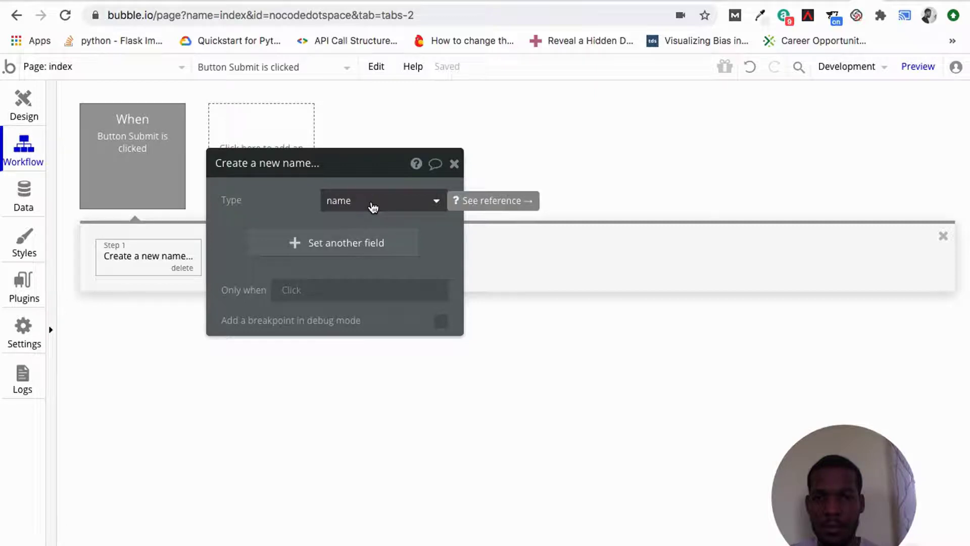
Set the create action's type to a new data type called "domainname"
click(373, 204)
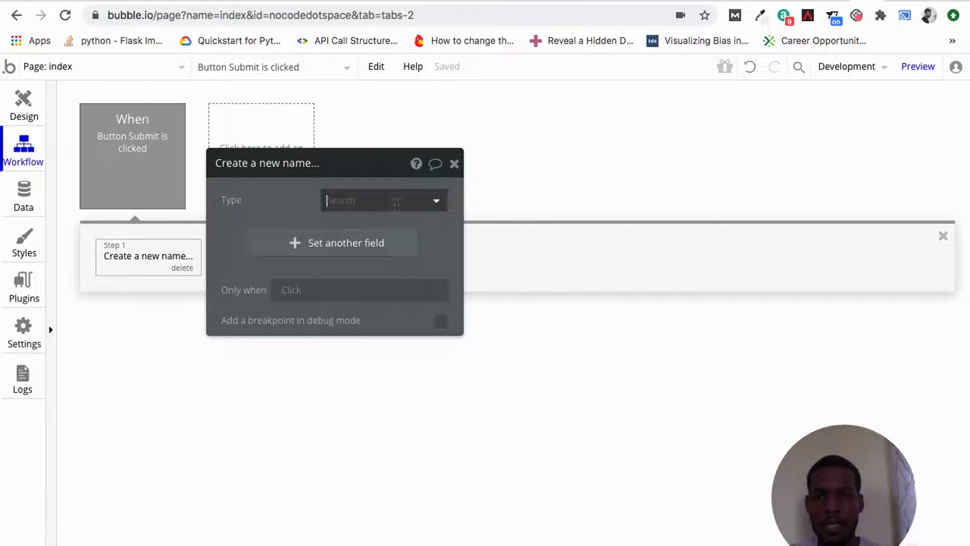
text(domainna)
key(BackSpace)
key(BackSpace)
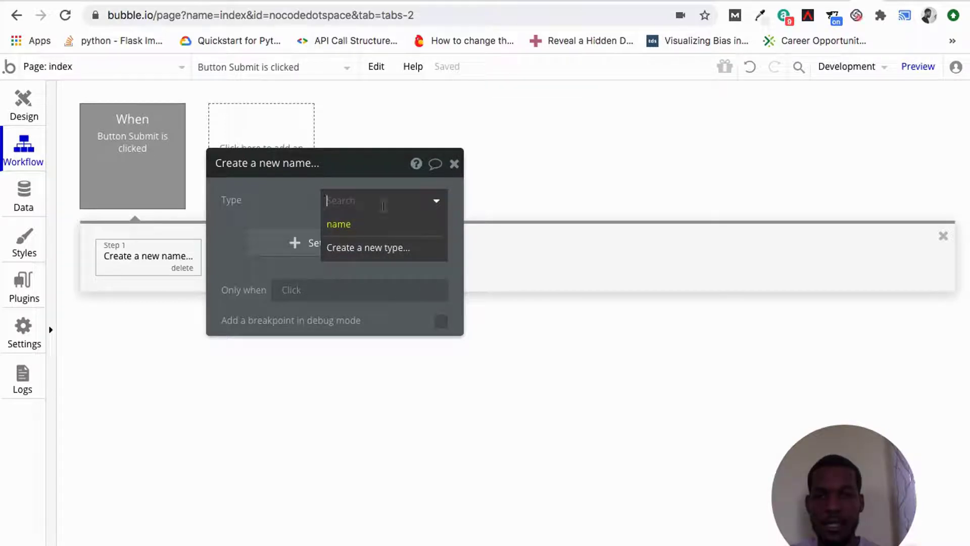
click(386, 248)
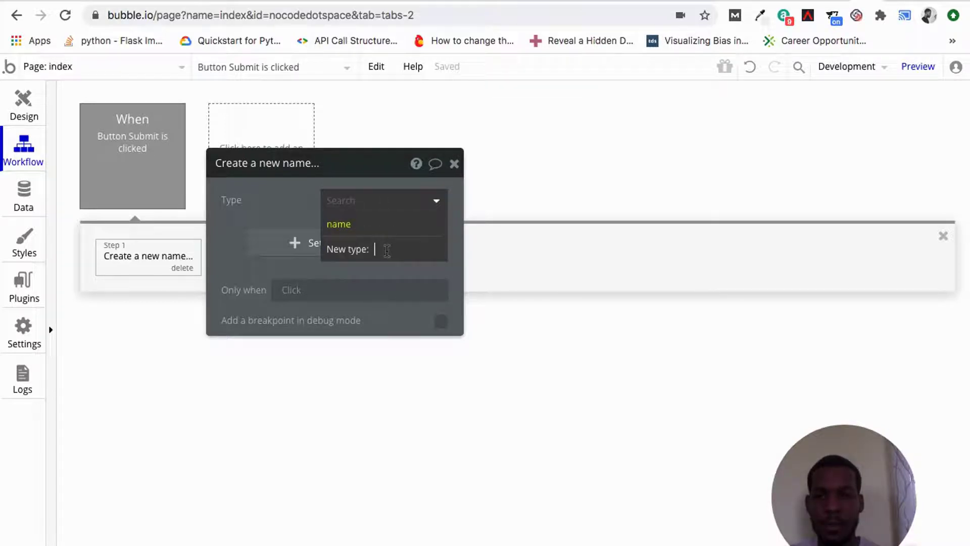
text(domainname)
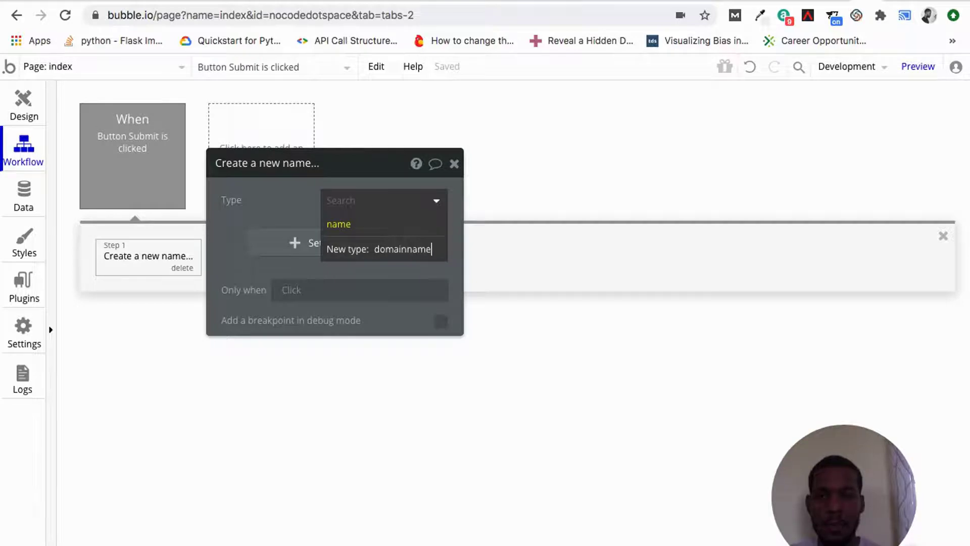
key(Return)
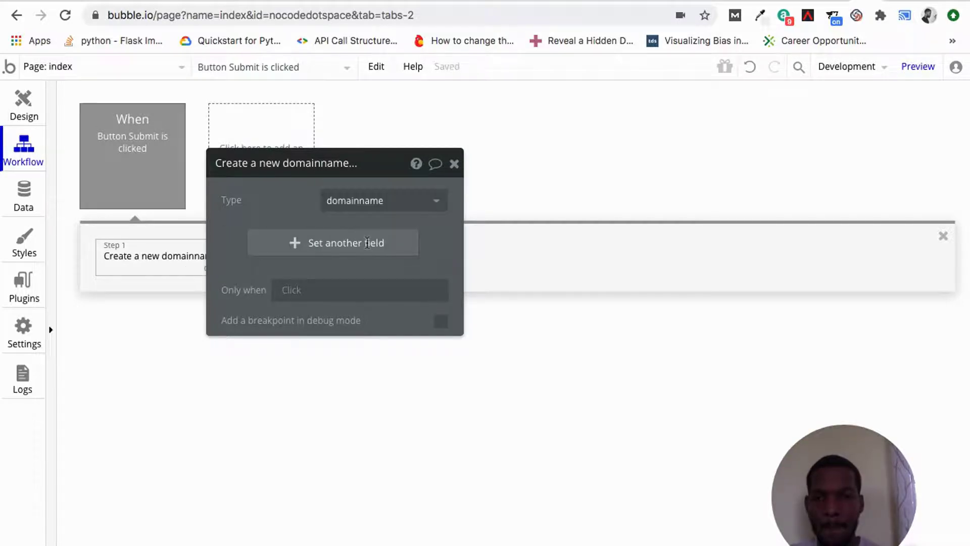
Add a new field called "name" of type text to the create domainname action
click(367, 243)
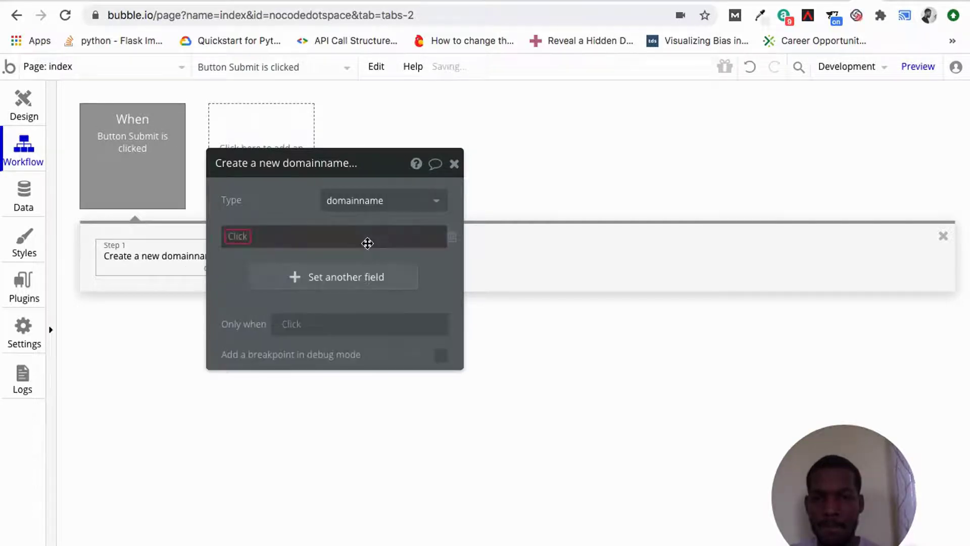
click(243, 233)
click(244, 254)
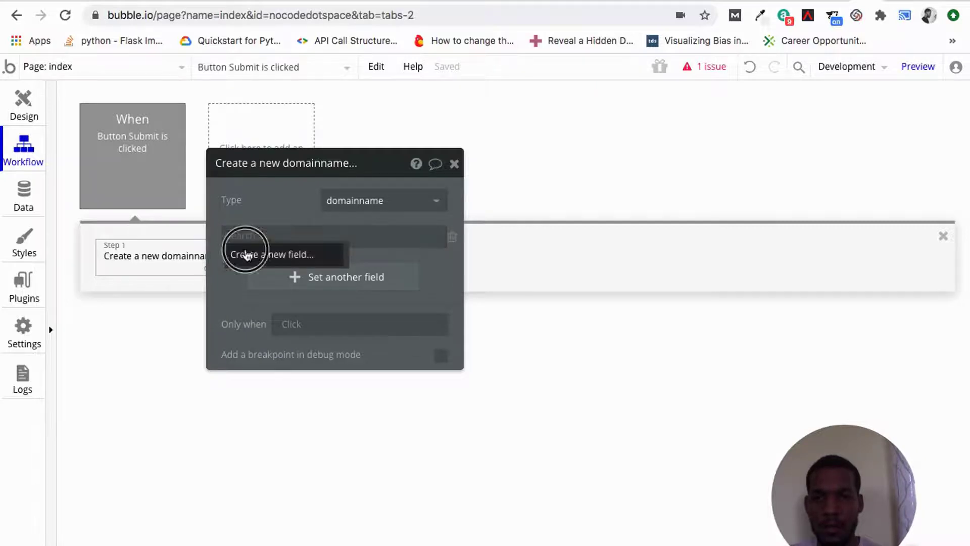
text(n)
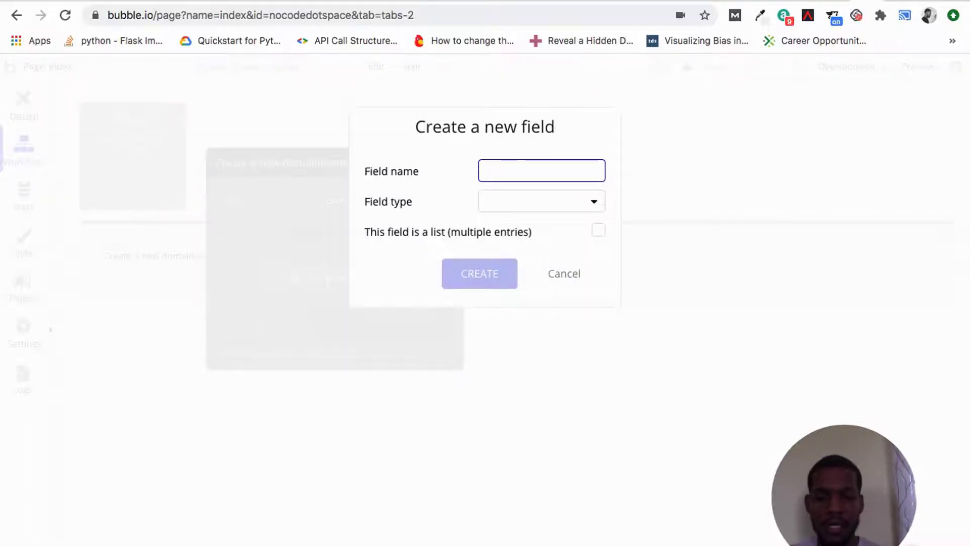
click(535, 207)
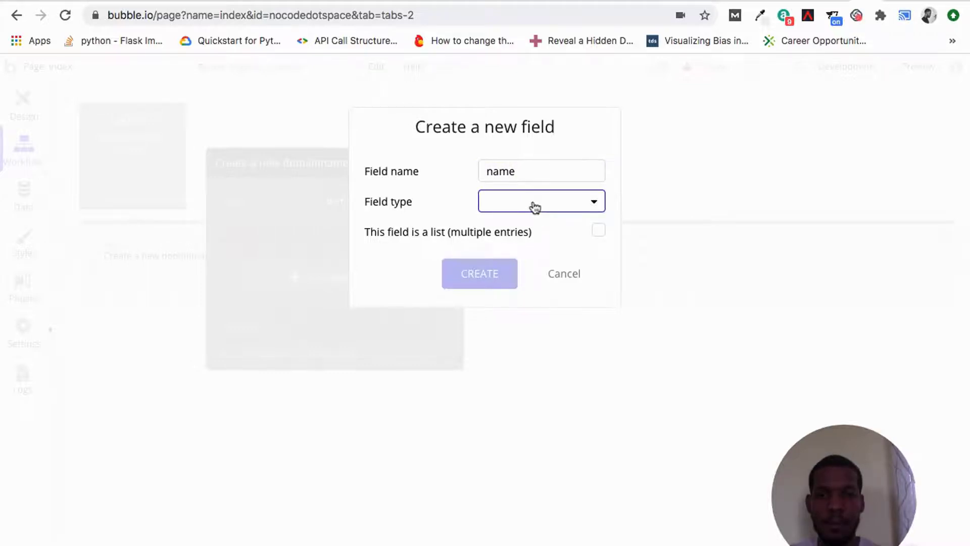
click(535, 207)
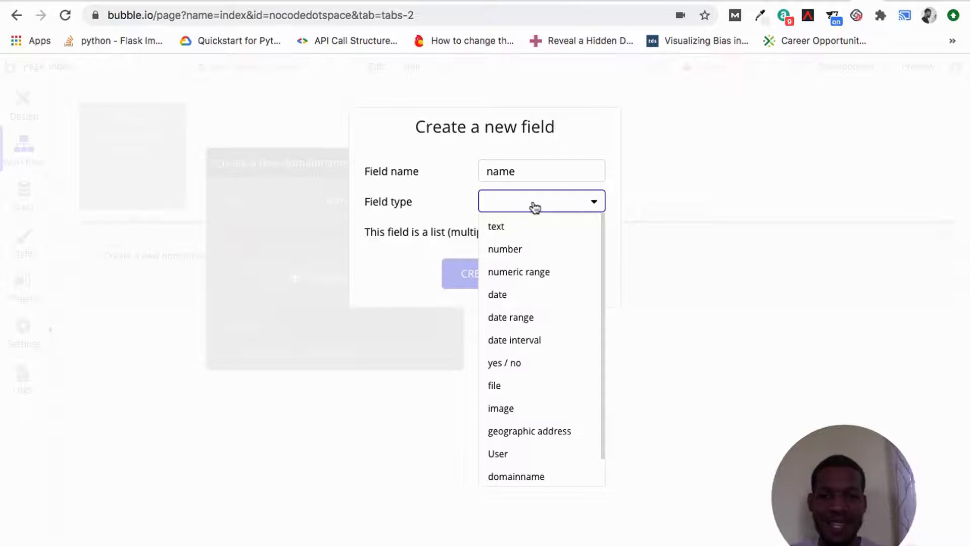
click(526, 228)
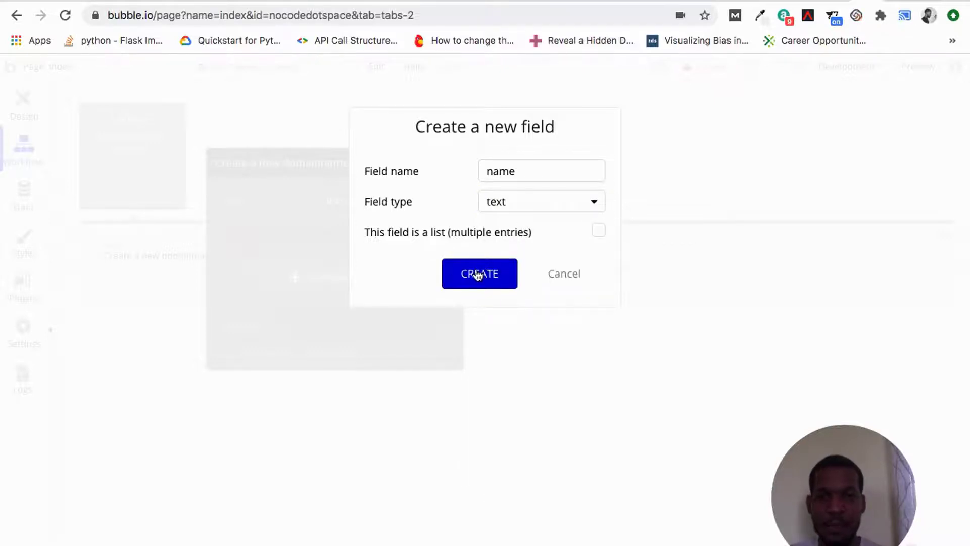
click(478, 275)
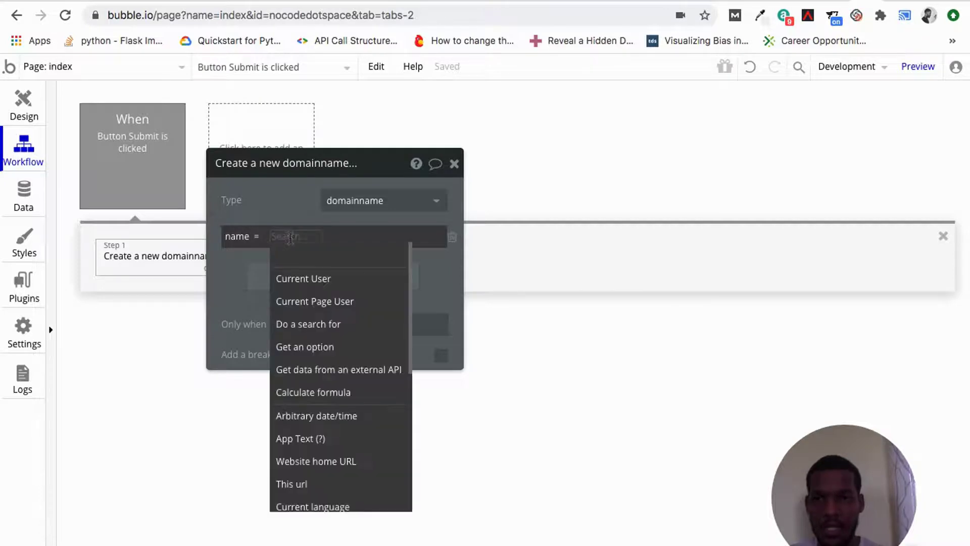
Set the name field to the value of Input nocodedomains.com
scroll(322, 333, down, 5)
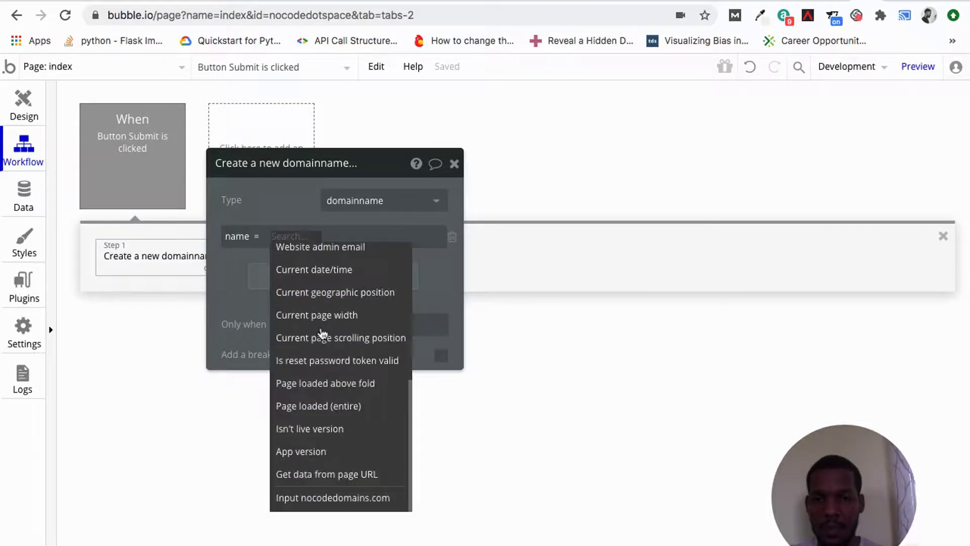
mouse_move(316, 501)
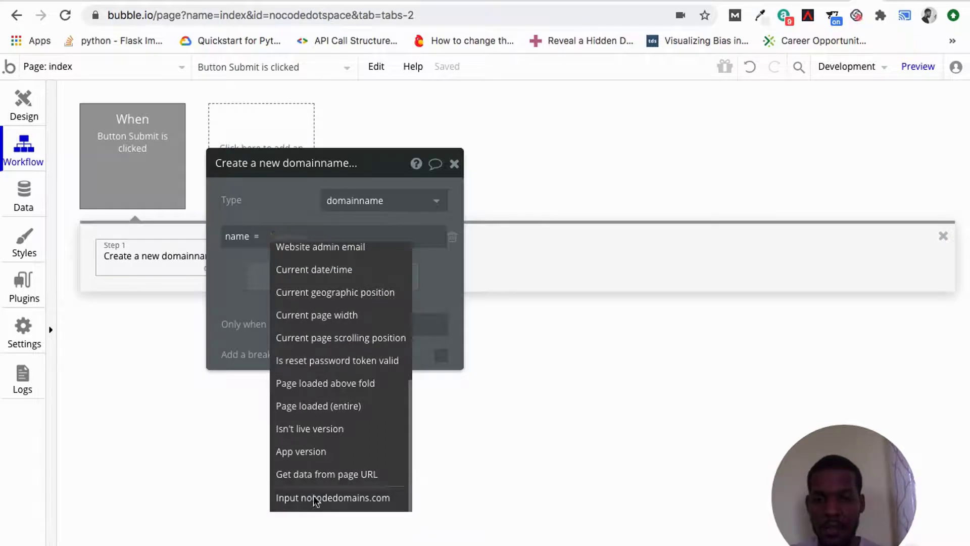
click(316, 500)
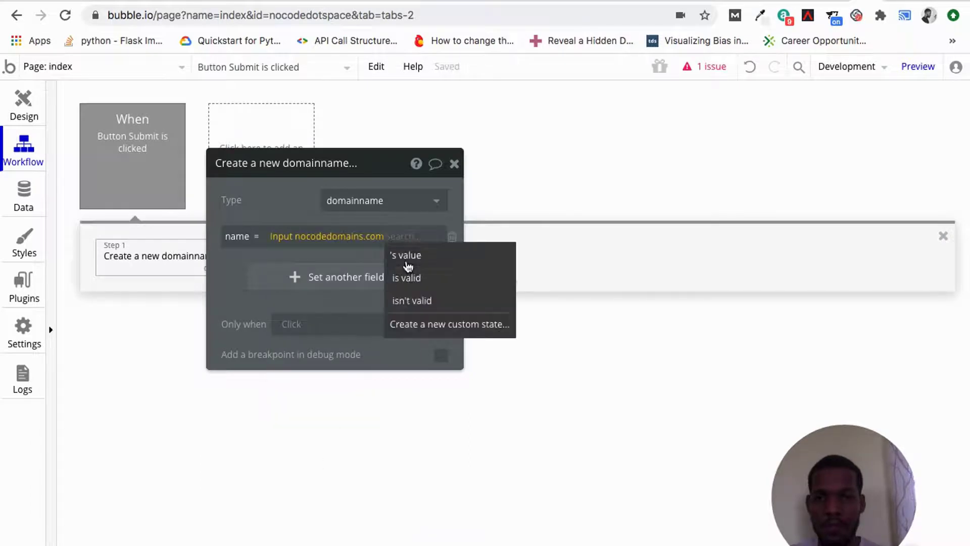
click(406, 261)
Add a second new field called "votes" of type number to the create domainname action
click(358, 288)
click(244, 272)
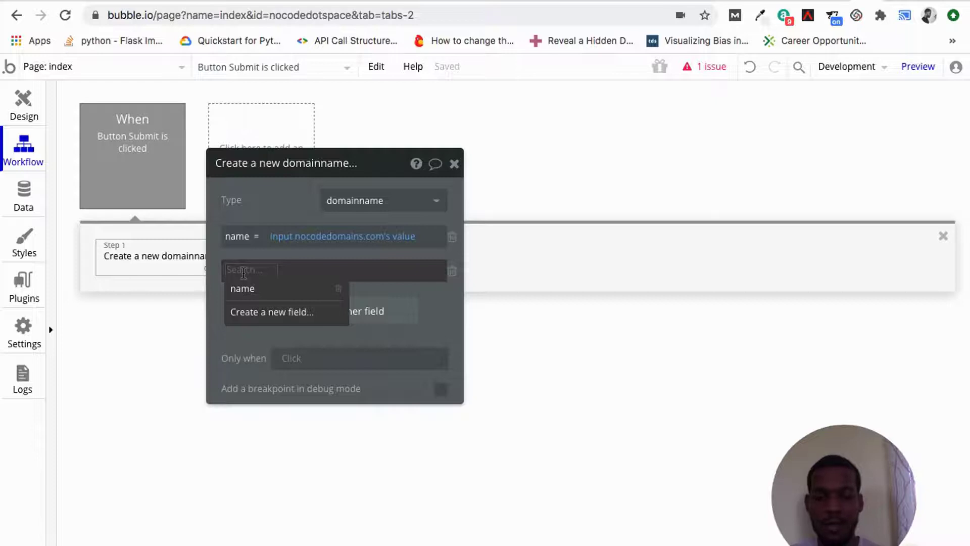
text(vo)
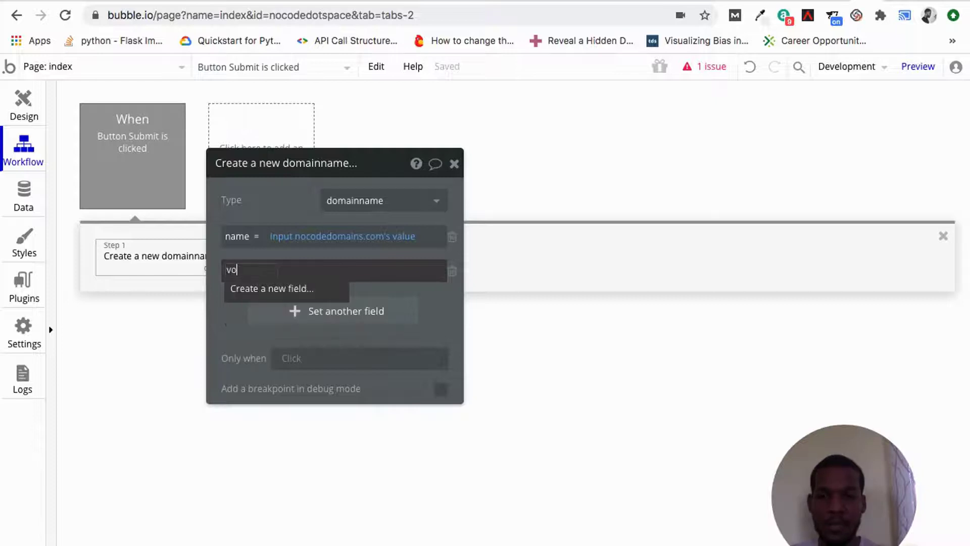
text(tes)
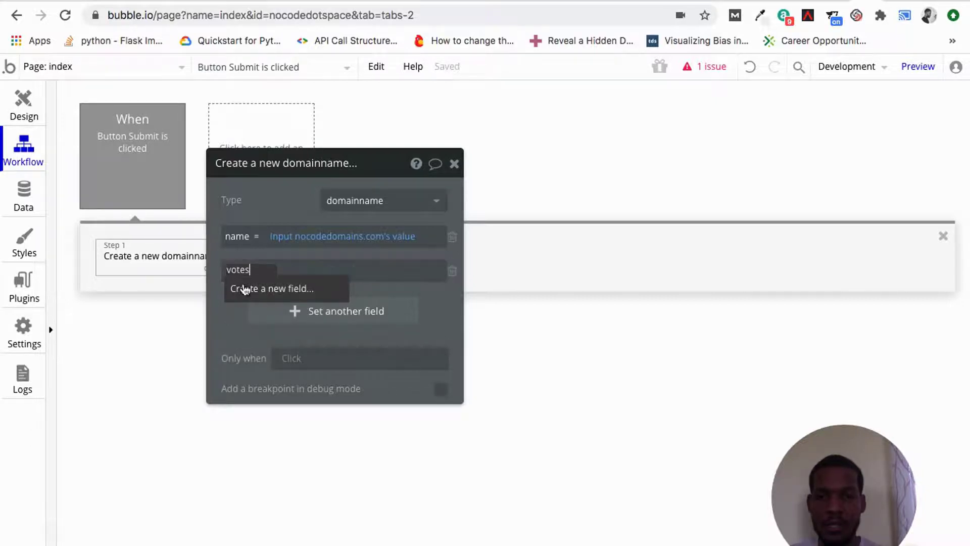
click(247, 292)
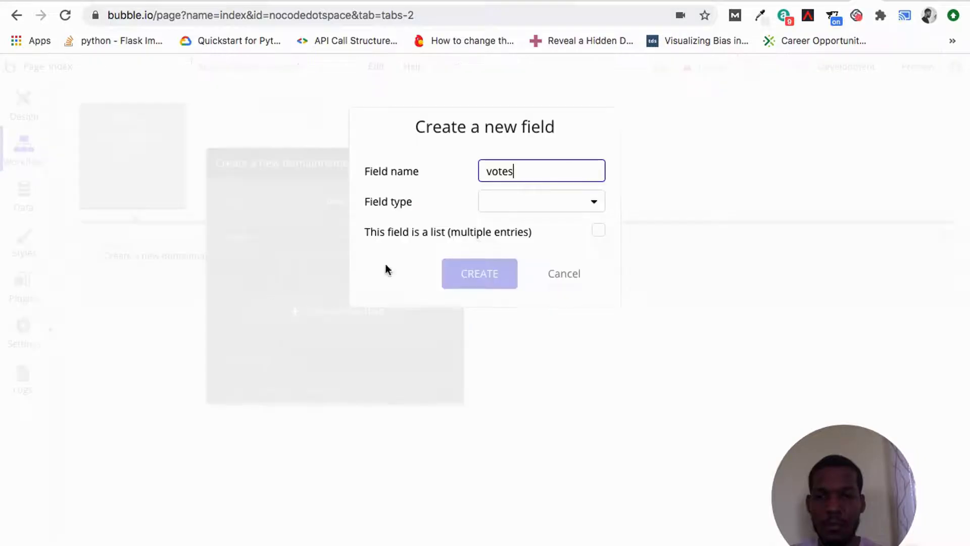
click(522, 205)
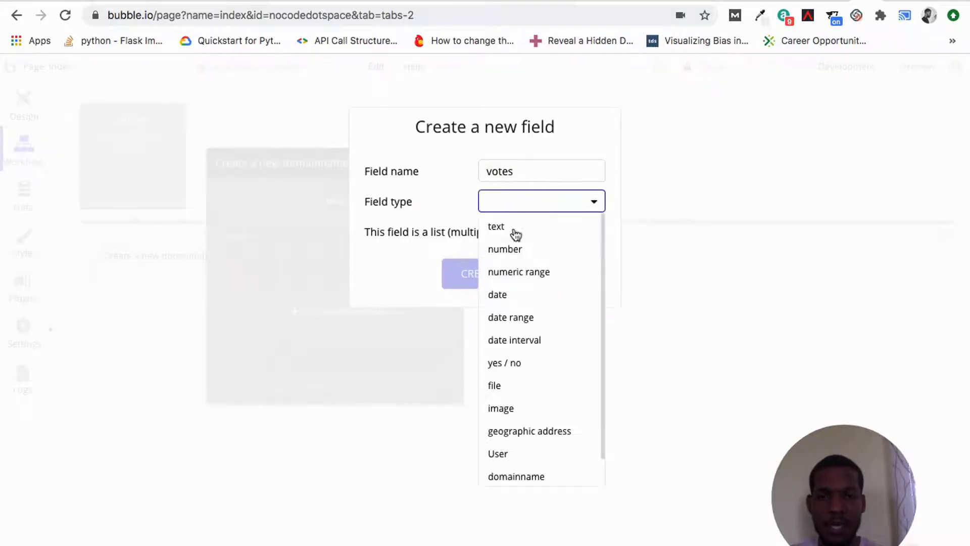
click(505, 249)
click(485, 274)
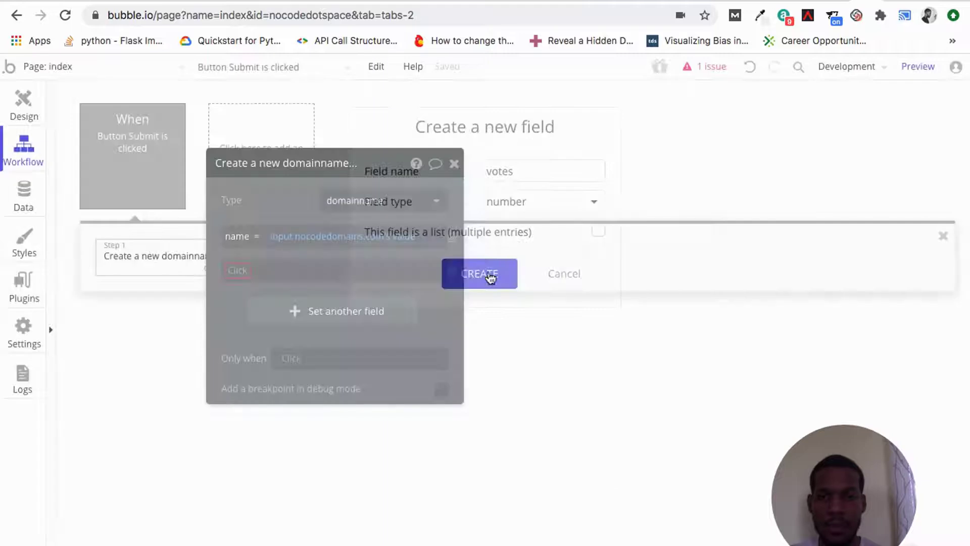
Set the votes field to 1 and close the create action's properties
click(280, 266)
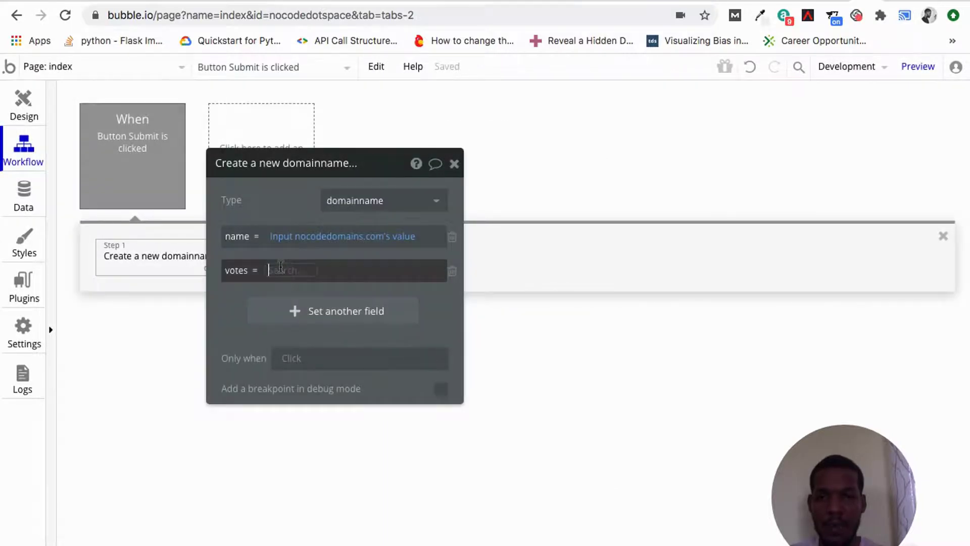
text(1)
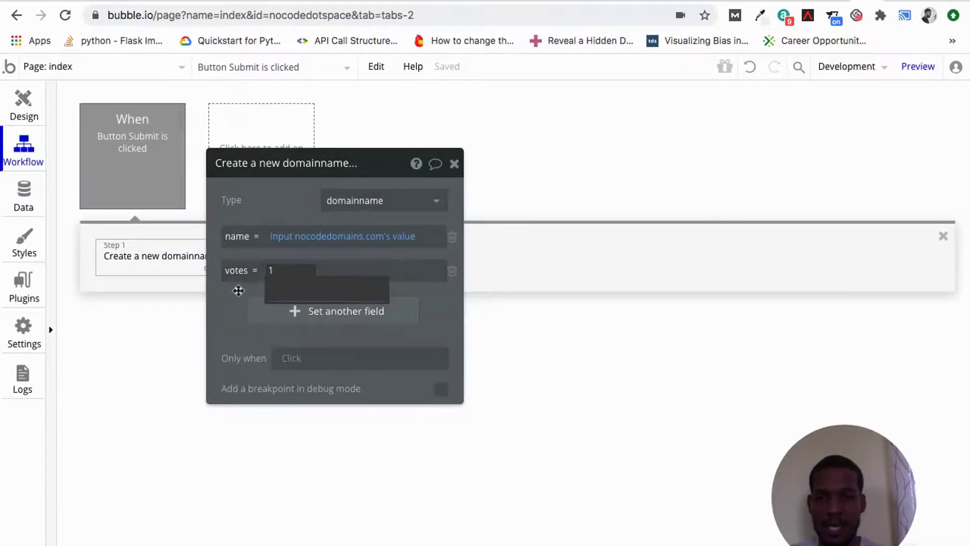
click(232, 294)
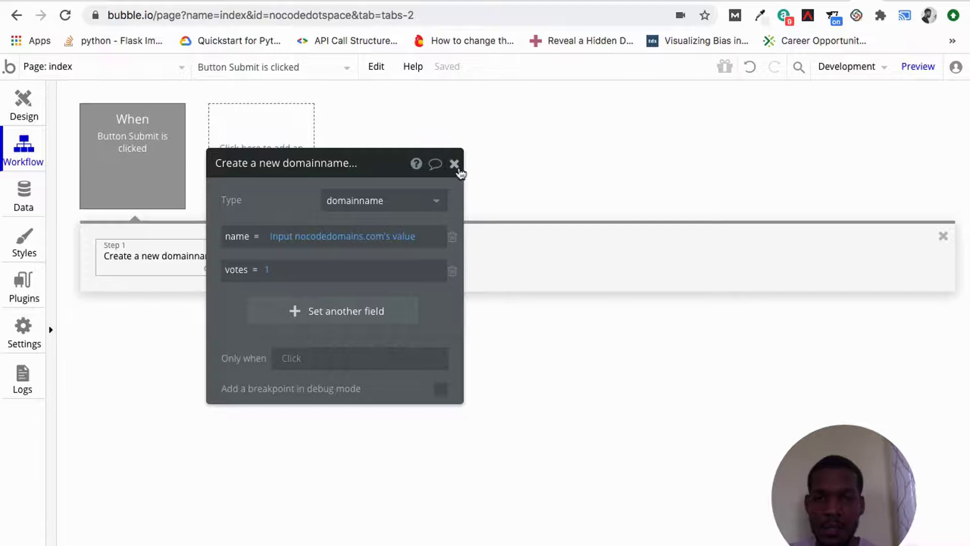
click(454, 164)
Add a Reset inputs element action as the second step of the Submit workflow
click(322, 257)
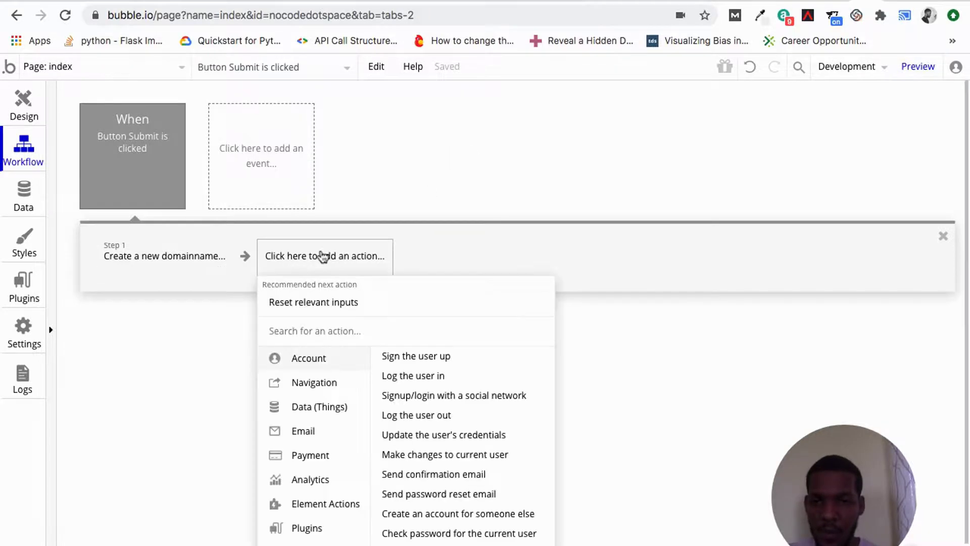
mouse_move(323, 508)
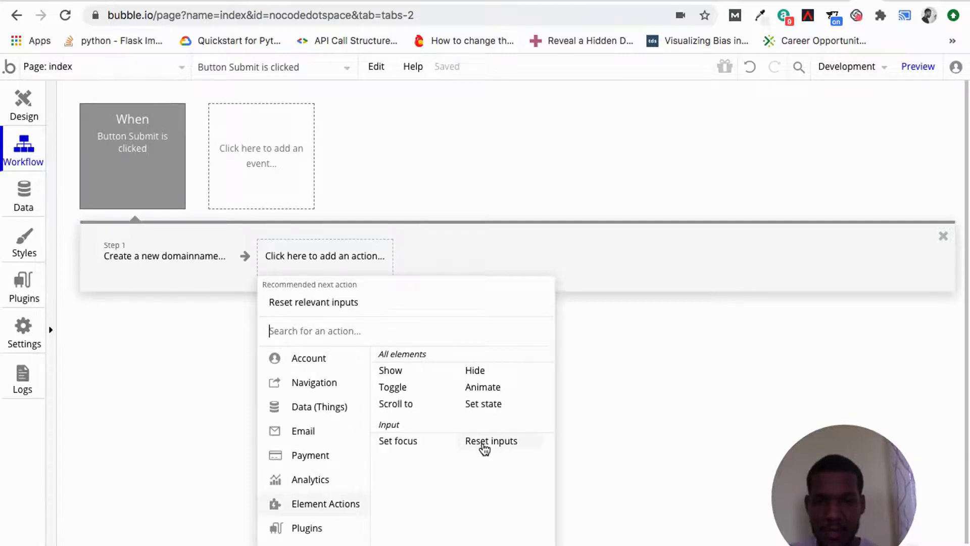
click(484, 442)
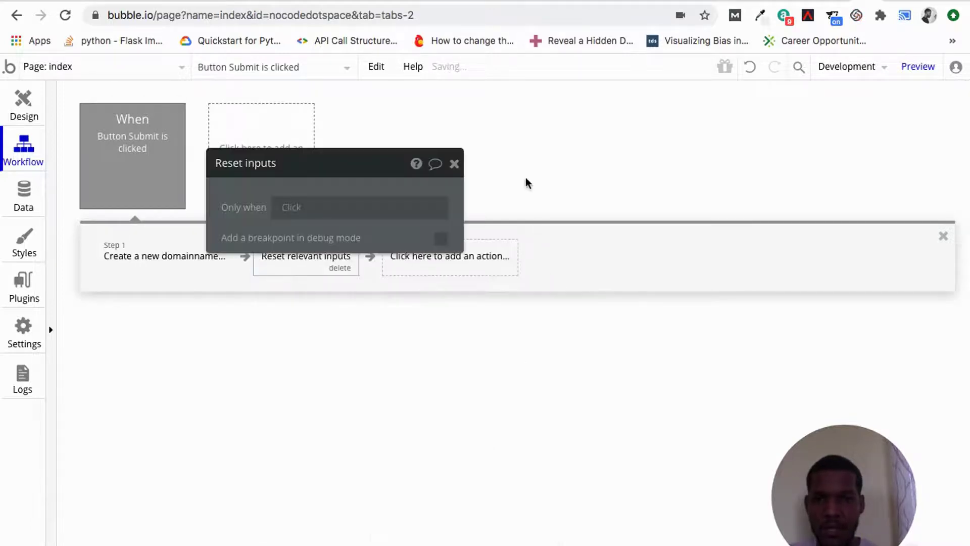
click(454, 163)
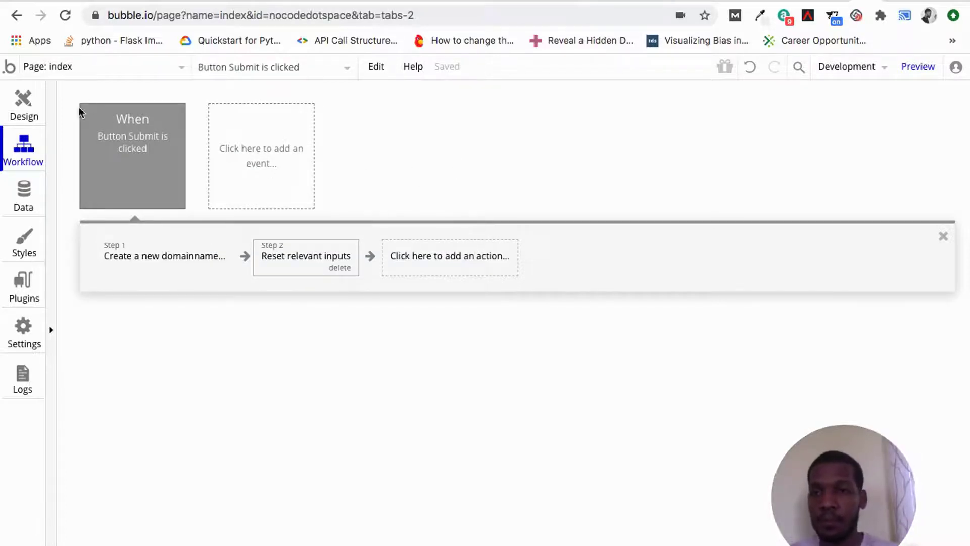
Return to the page design and draw a wide repeating group below the Submit button, about 69 px from the page's left edge and 157 px from its right
click(21, 103)
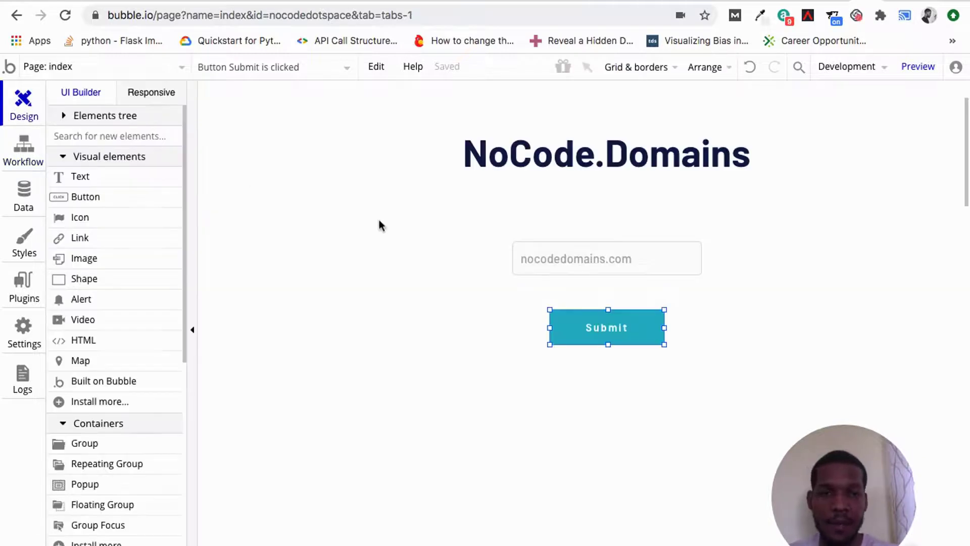
double_click(561, 318)
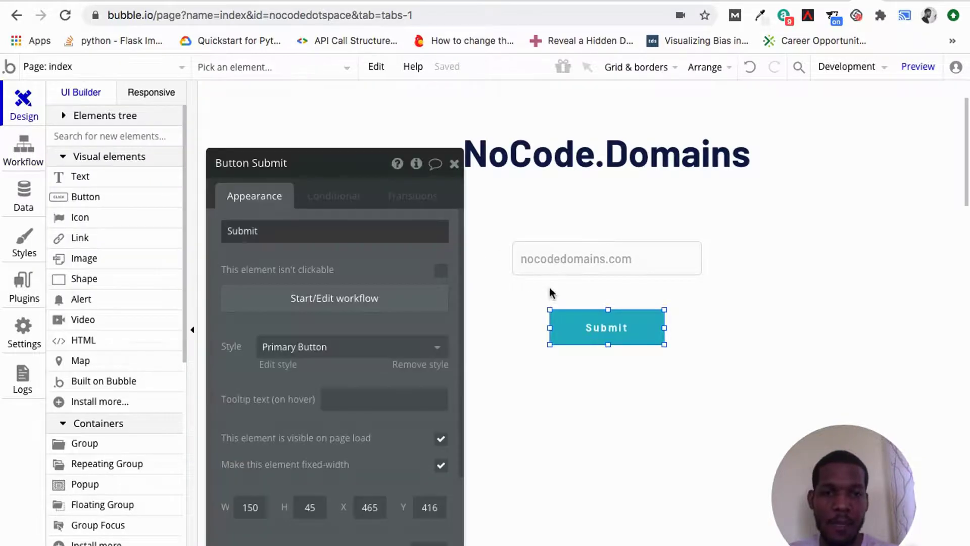
click(454, 165)
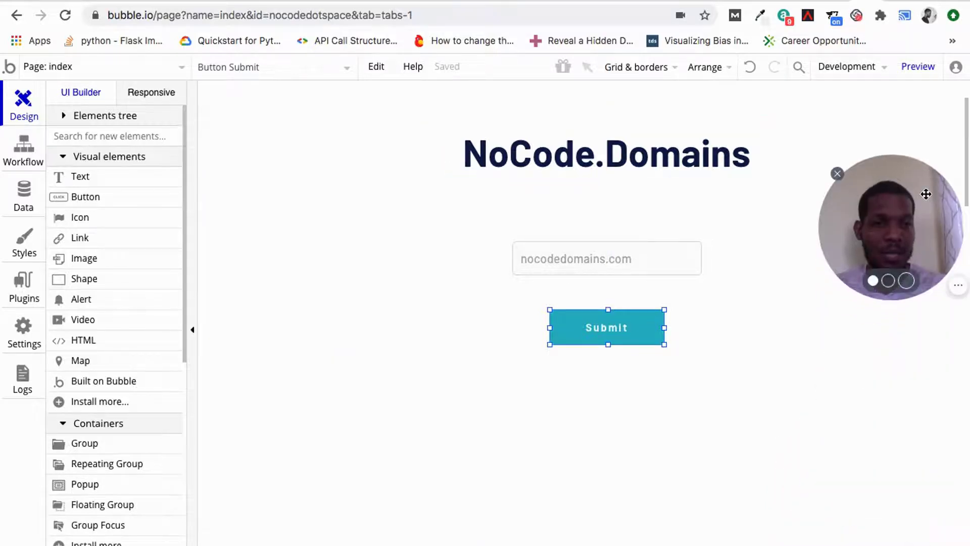
scroll(488, 383, down, 3)
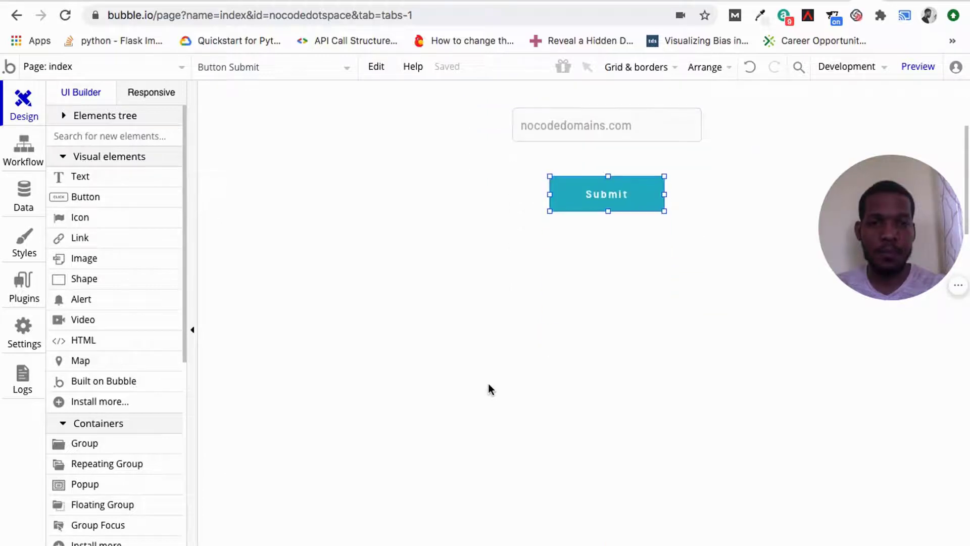
scroll(116, 409, down, 3)
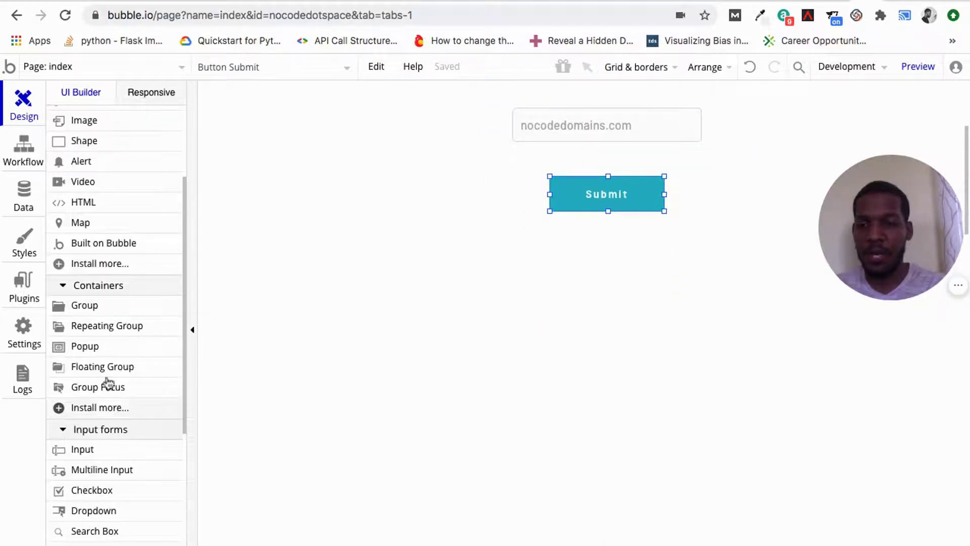
click(107, 328)
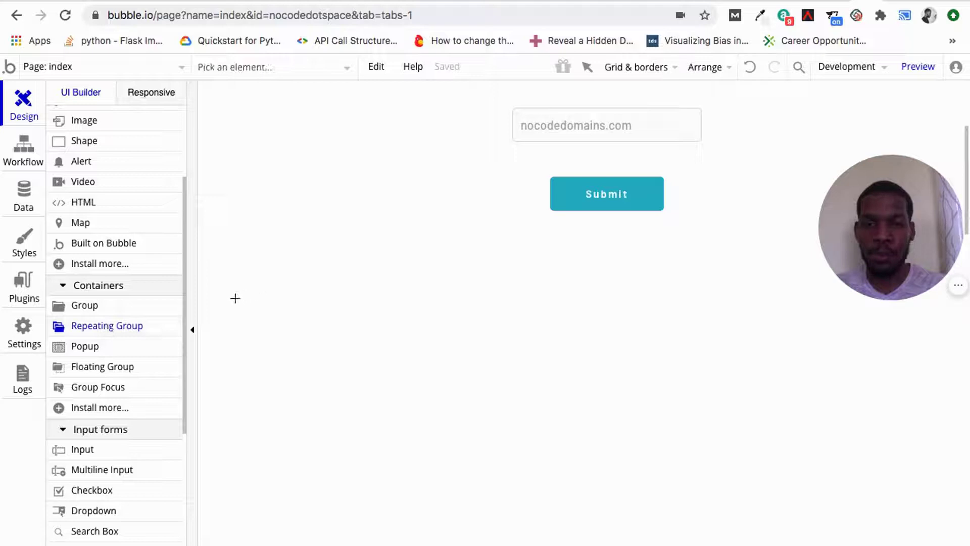
mouse_move(249, 278)
mouse_down()
mouse_move(770, 543)
mouse_move(897, 533)
mouse_up()
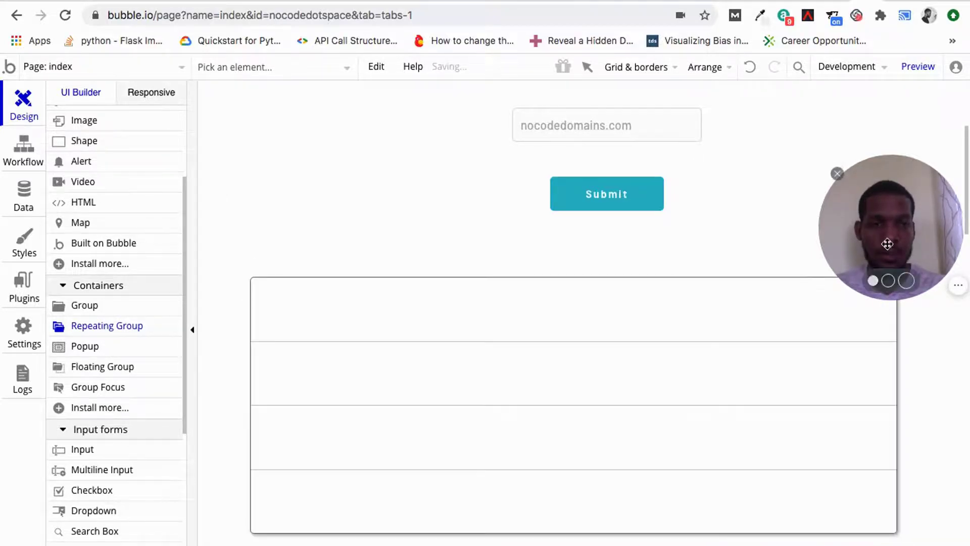
click(246, 395)
drag(246, 395, 117, 494)
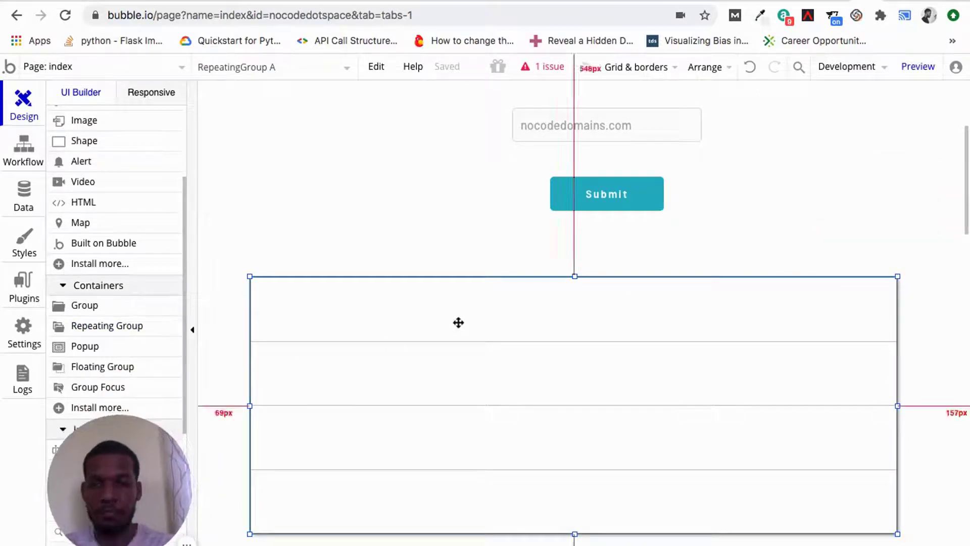
Place a text element near the middle of the repeating group's first row, along its upper edge
scroll(110, 191, up, 3)
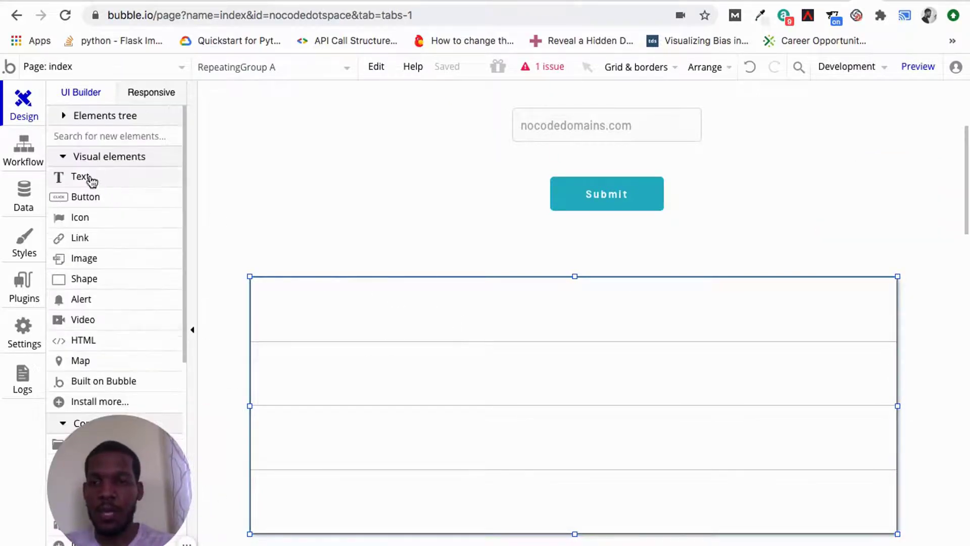
click(90, 178)
drag(557, 280, 686, 303)
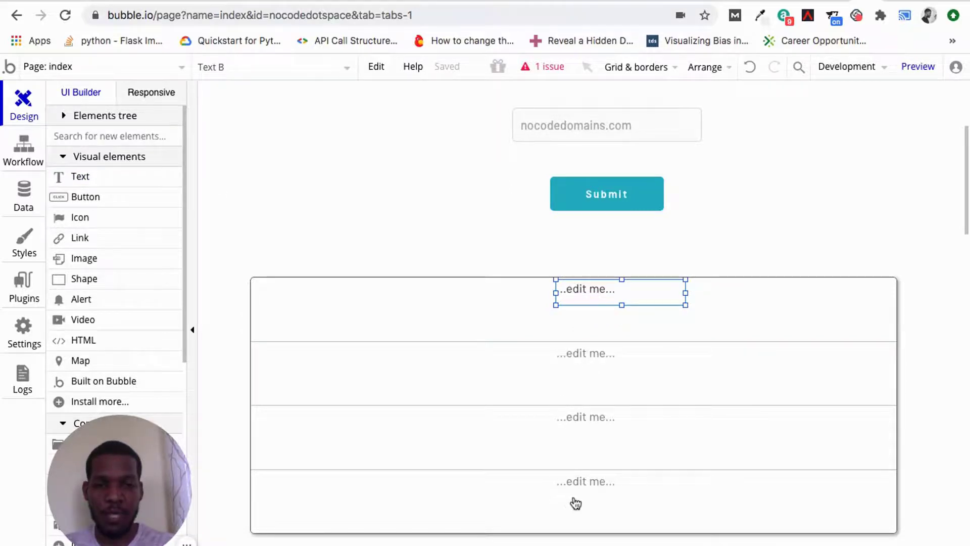
double_click(568, 291)
click(495, 235)
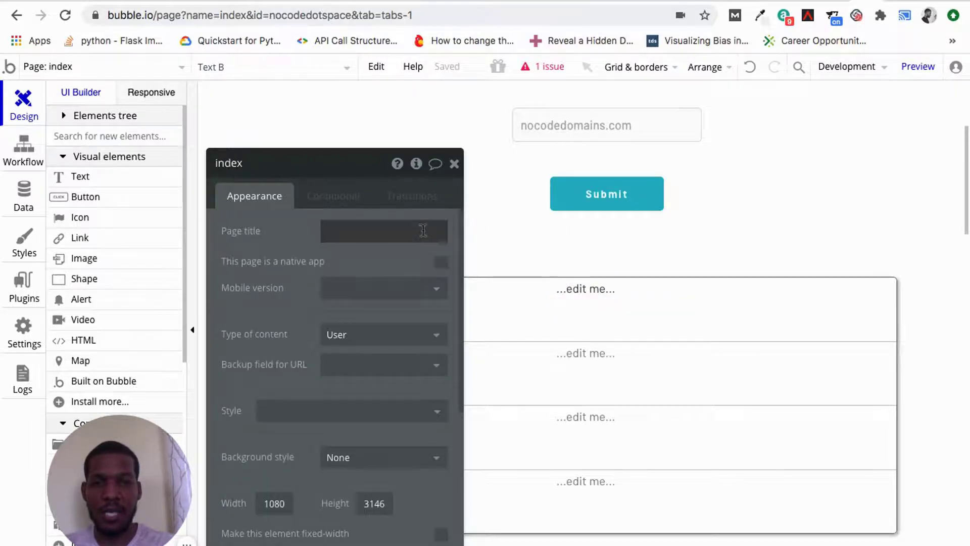
click(454, 163)
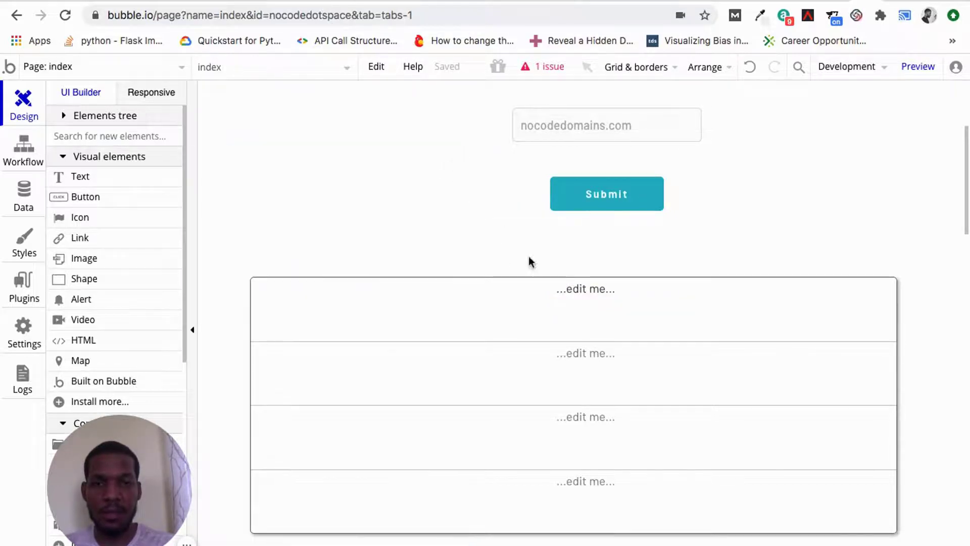
Replace the placeholder of the text element in the repeating group's first row with a dynamic search for domainname entries
click(573, 290)
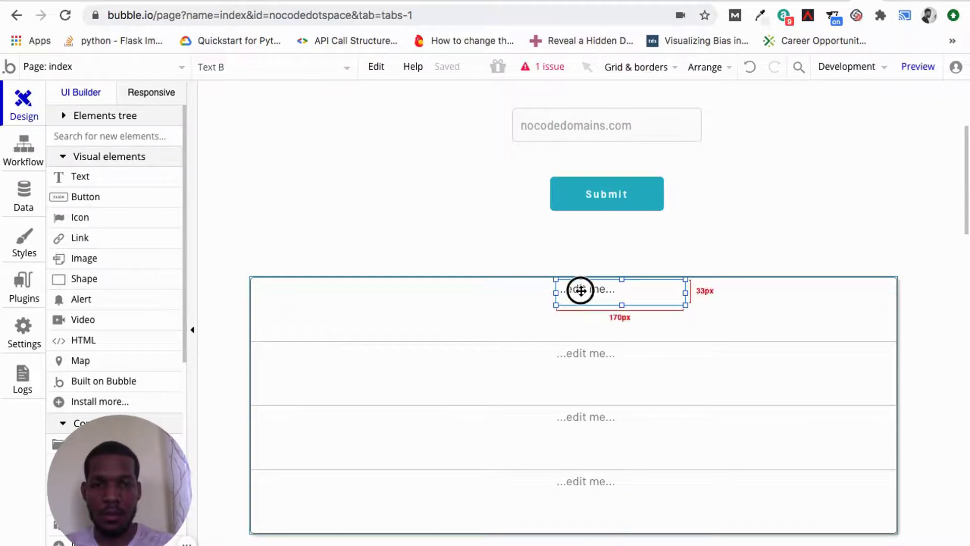
double_click(535, 283)
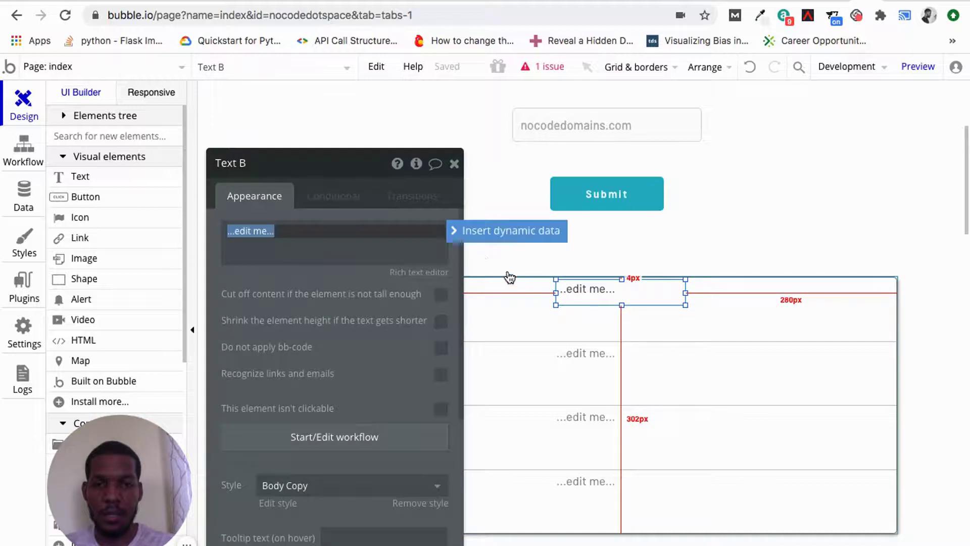
key(BackSpace)
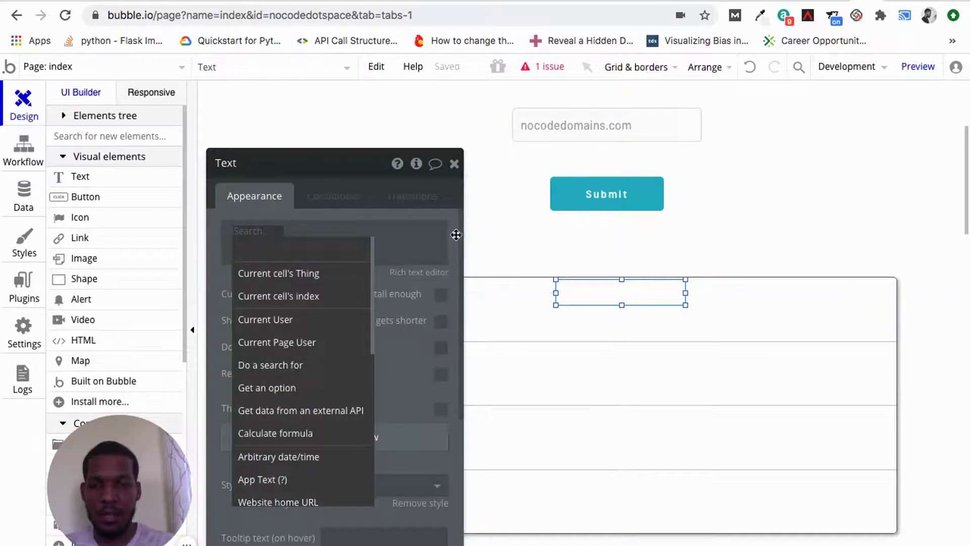
scroll(318, 291, down, 3)
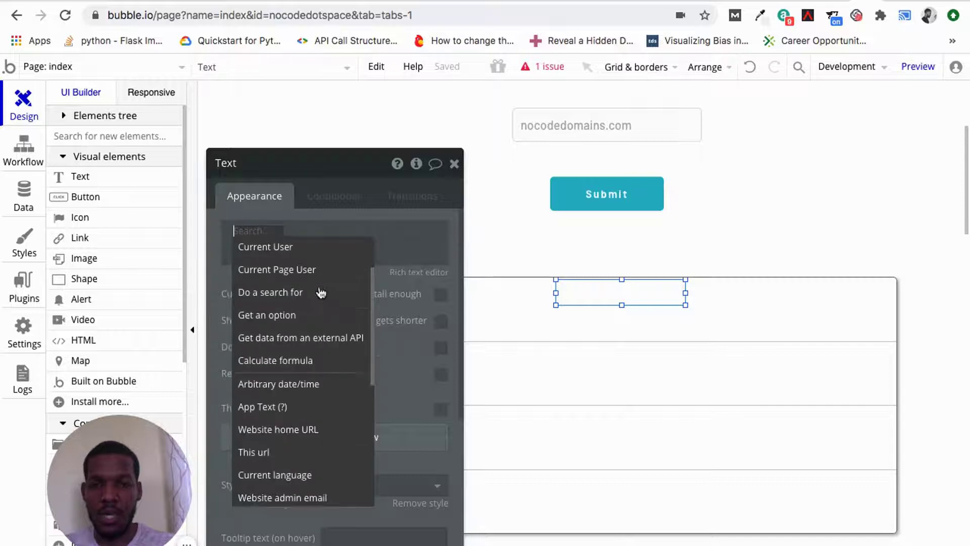
click(306, 291)
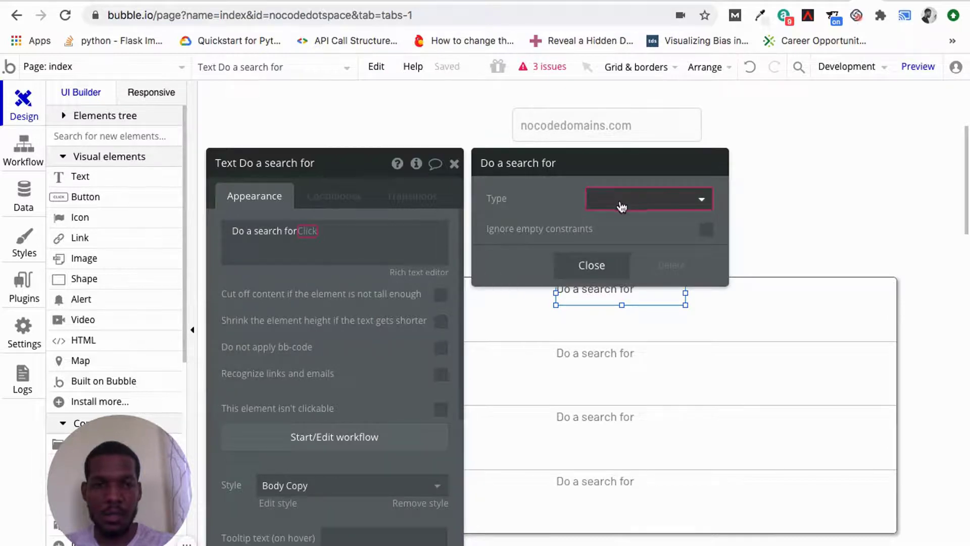
click(620, 200)
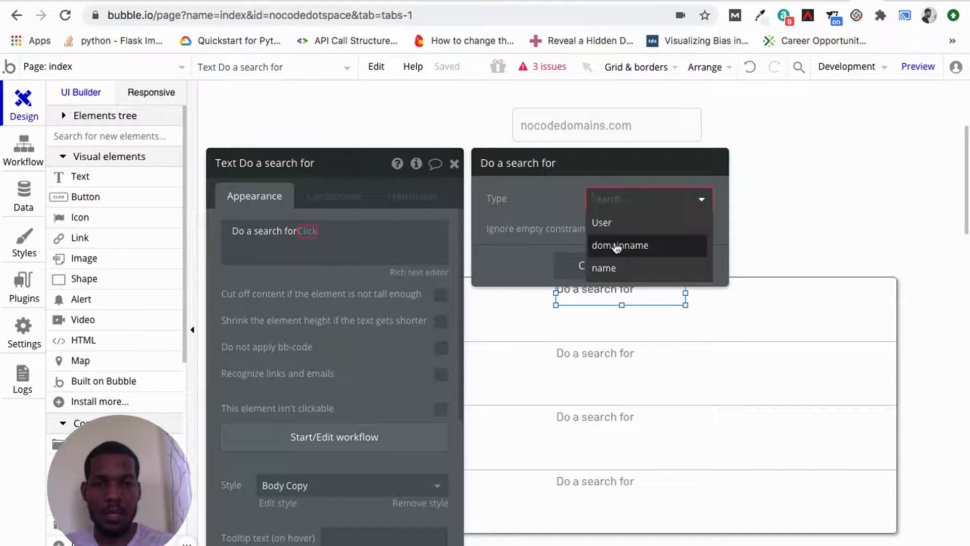
click(587, 250)
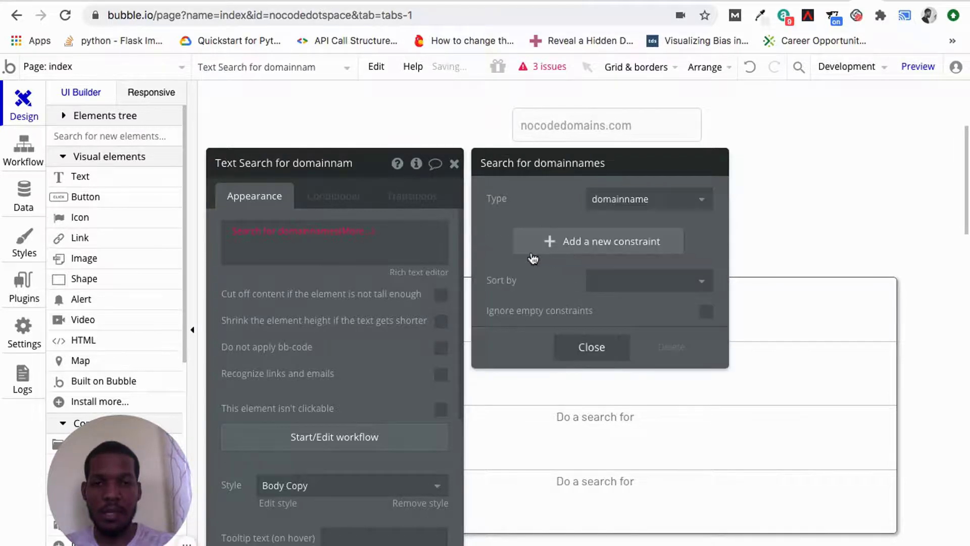
Try adding a name constraint to the text's domainname search, remove it and close the search settings
click(561, 242)
click(503, 235)
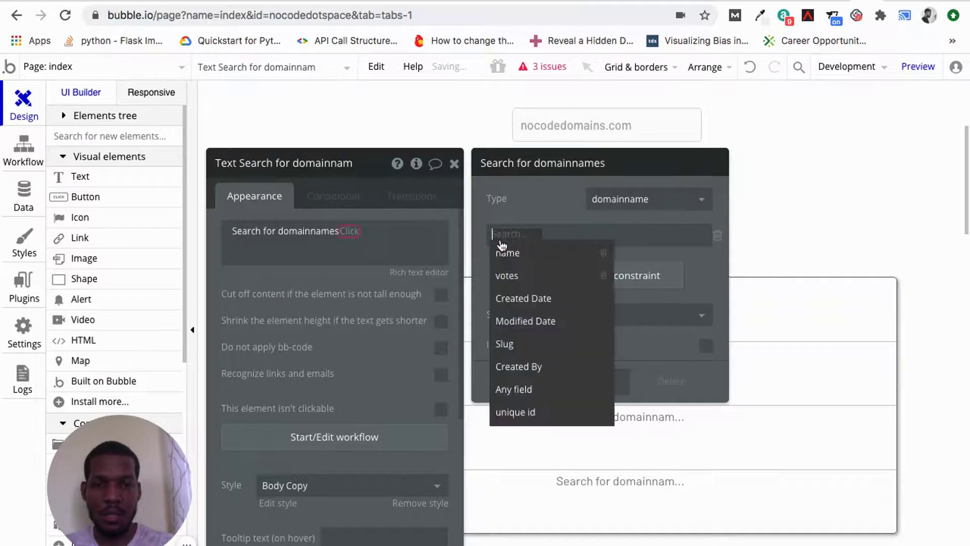
click(504, 254)
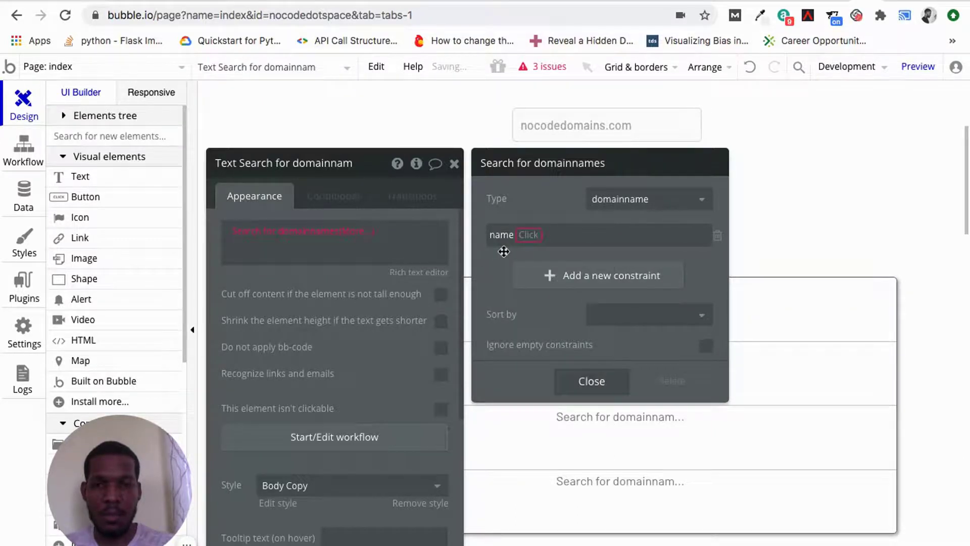
click(528, 236)
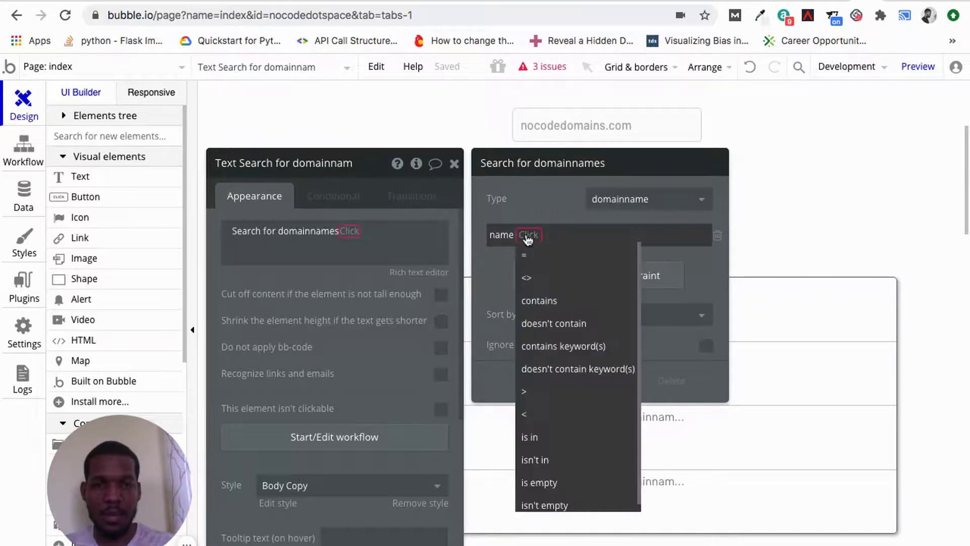
click(718, 237)
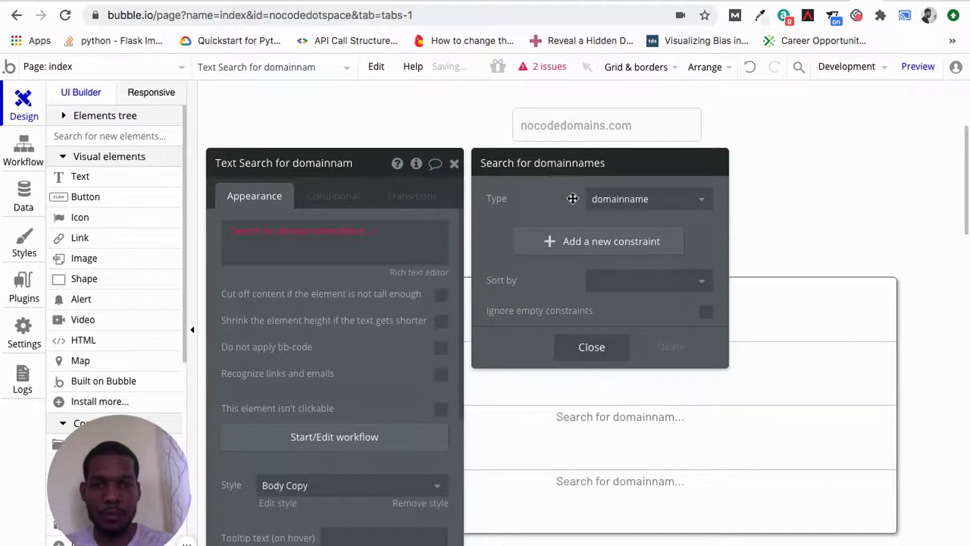
click(602, 345)
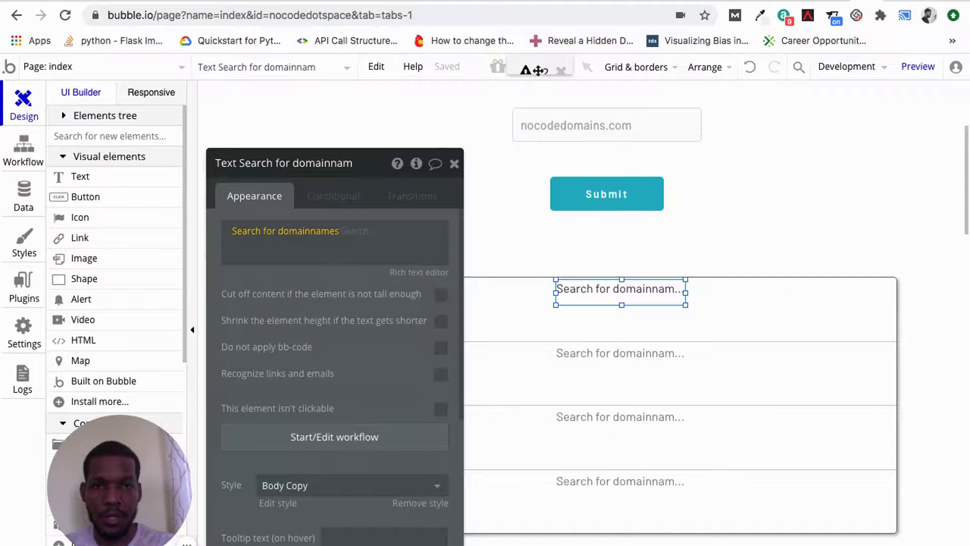
Open the issue list and read the problems reported for the repeating group and its text element
click(540, 75)
drag(325, 163, 474, 156)
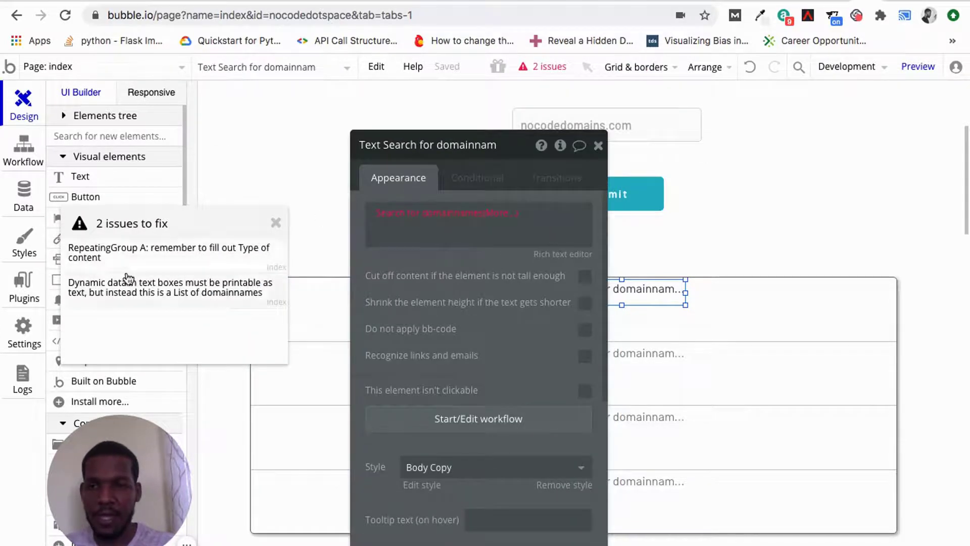
mouse_move(137, 298)
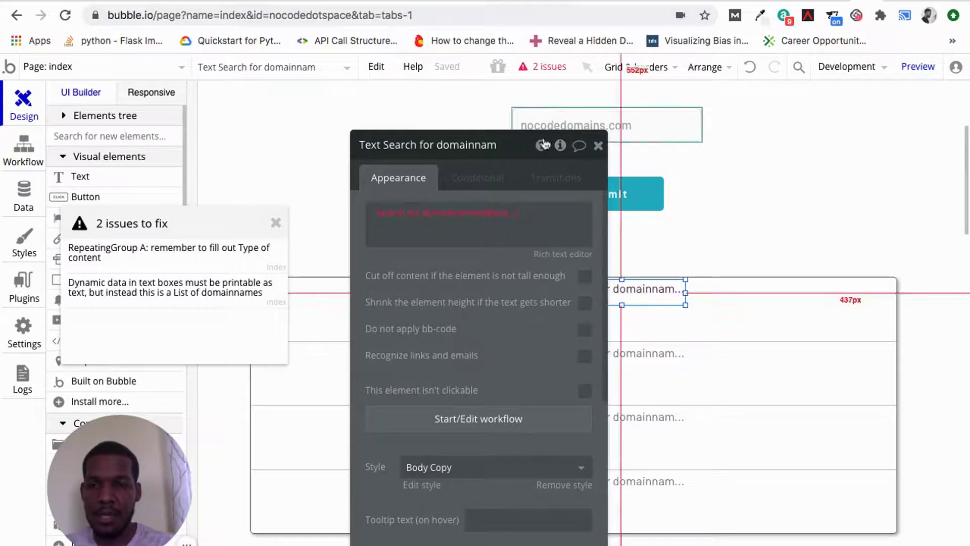
drag(515, 152, 392, 151)
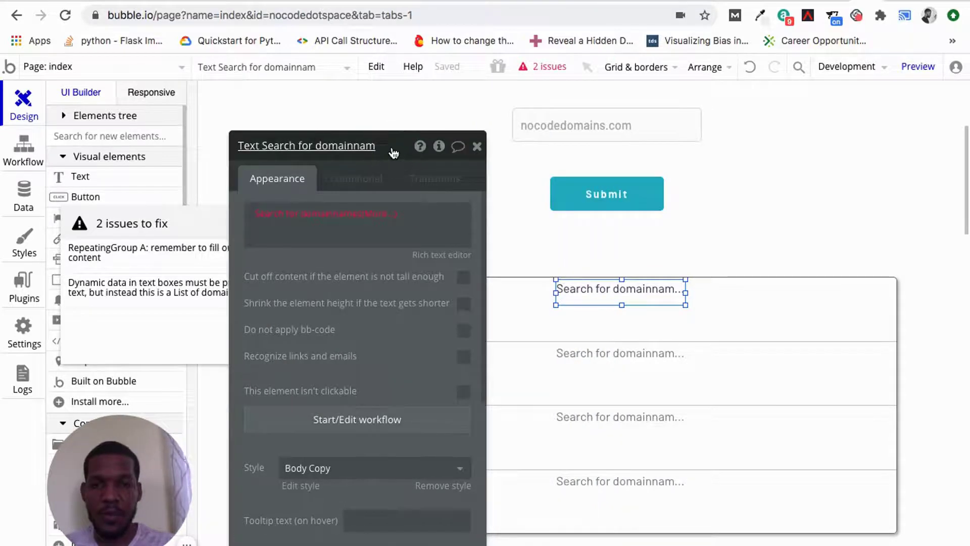
click(422, 218)
key(Escape)
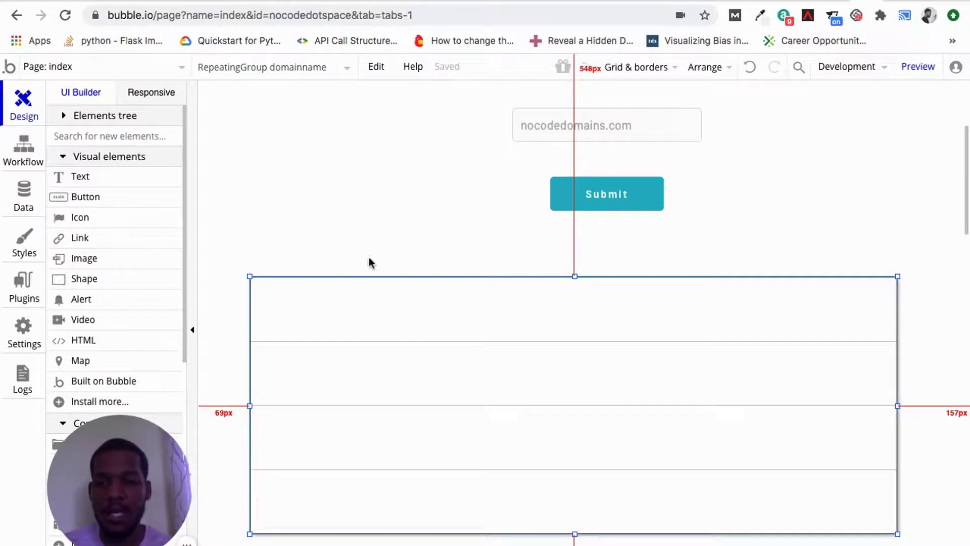
Set the repeating group's content type to domainname and its data source to a search for domainnames
double_click(333, 285)
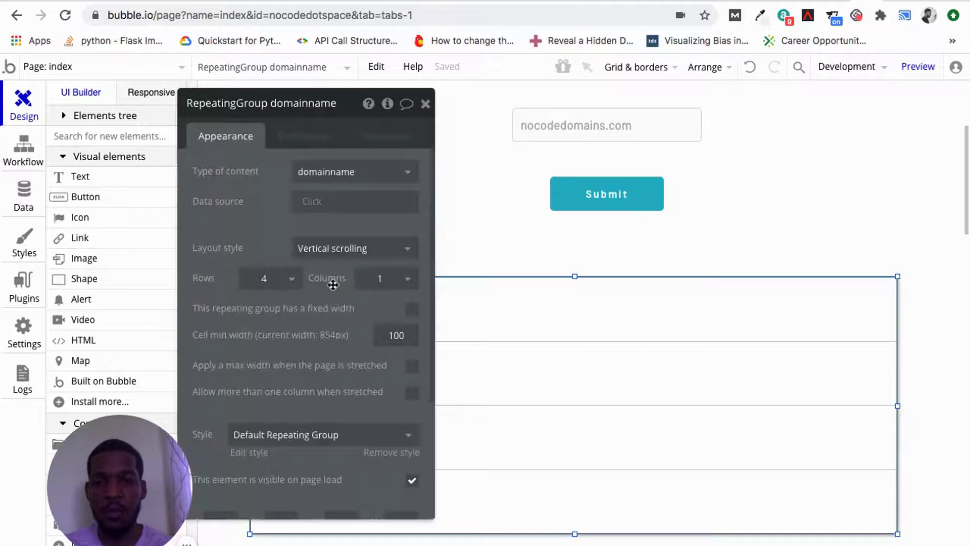
click(364, 171)
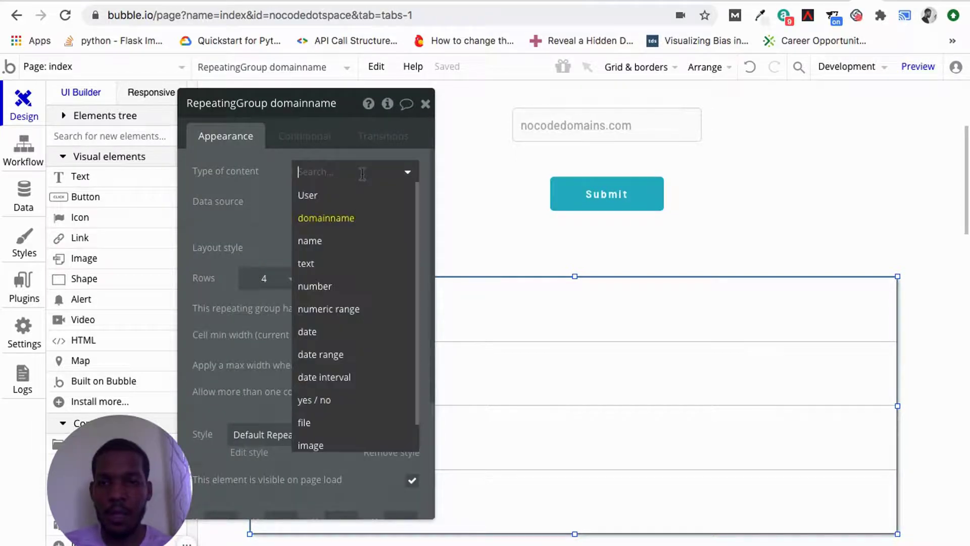
click(338, 220)
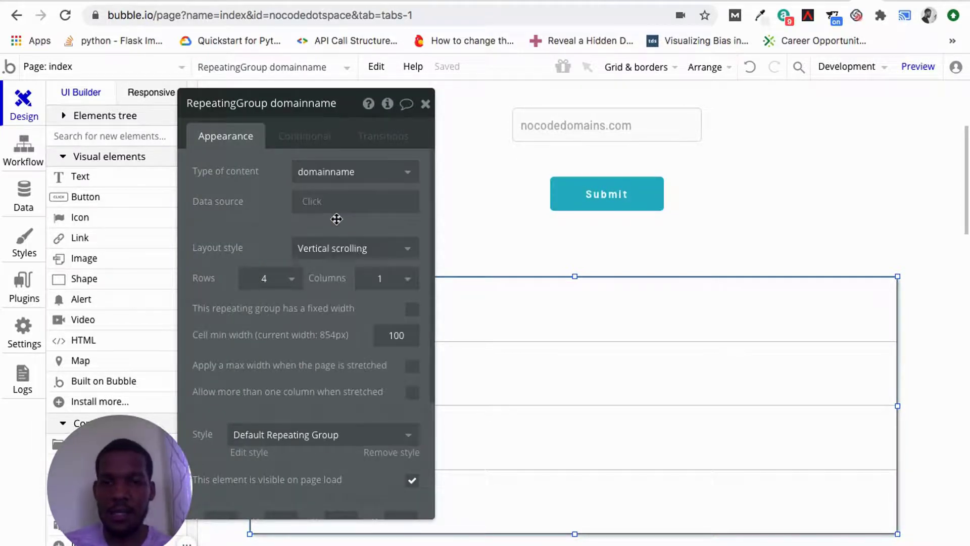
click(314, 202)
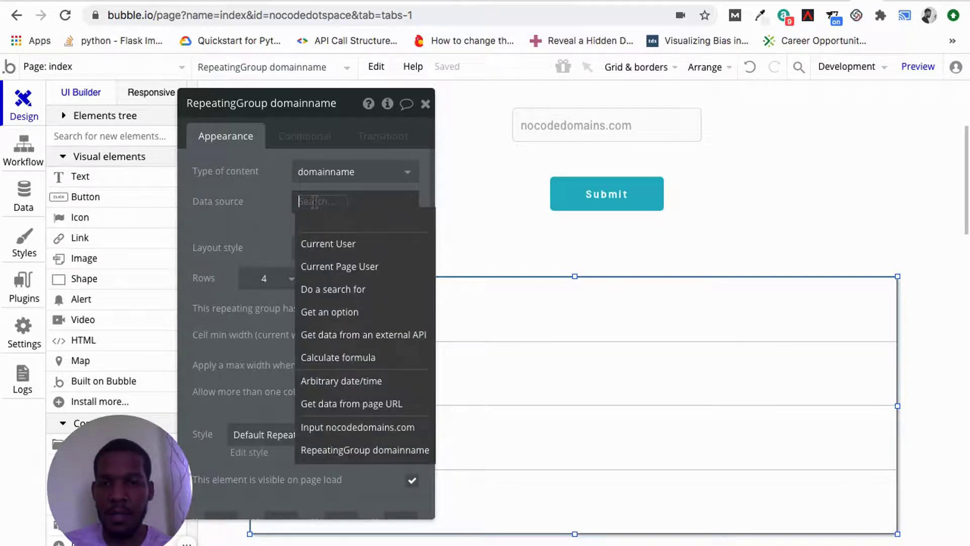
click(334, 289)
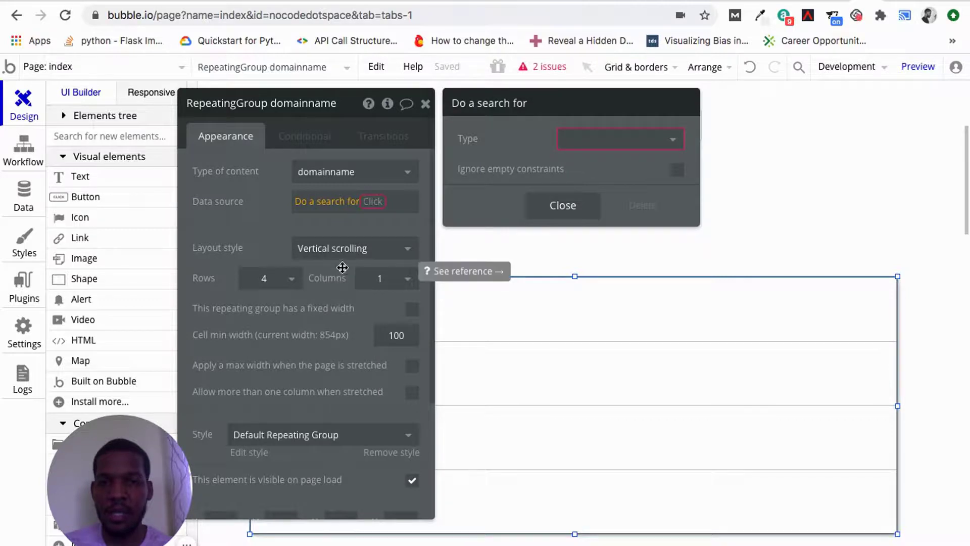
click(570, 140)
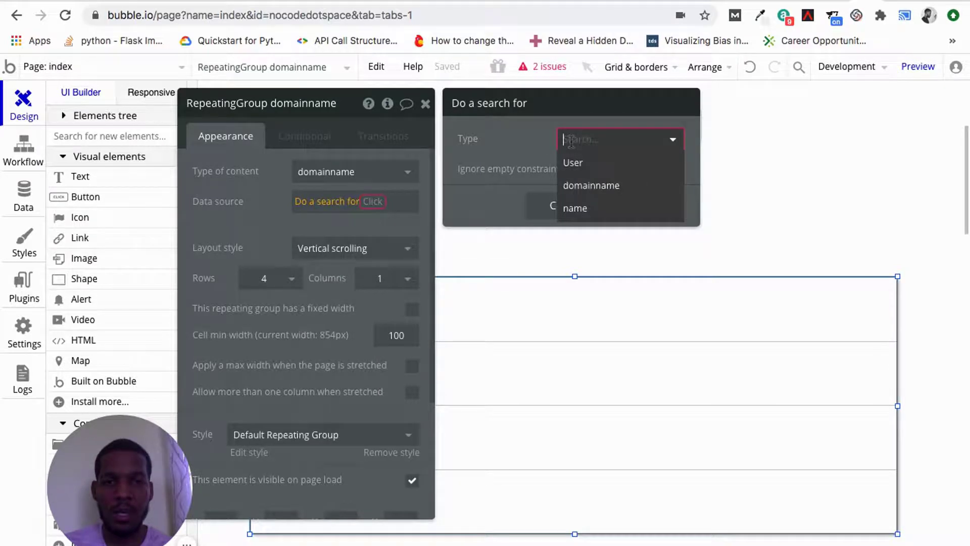
click(581, 185)
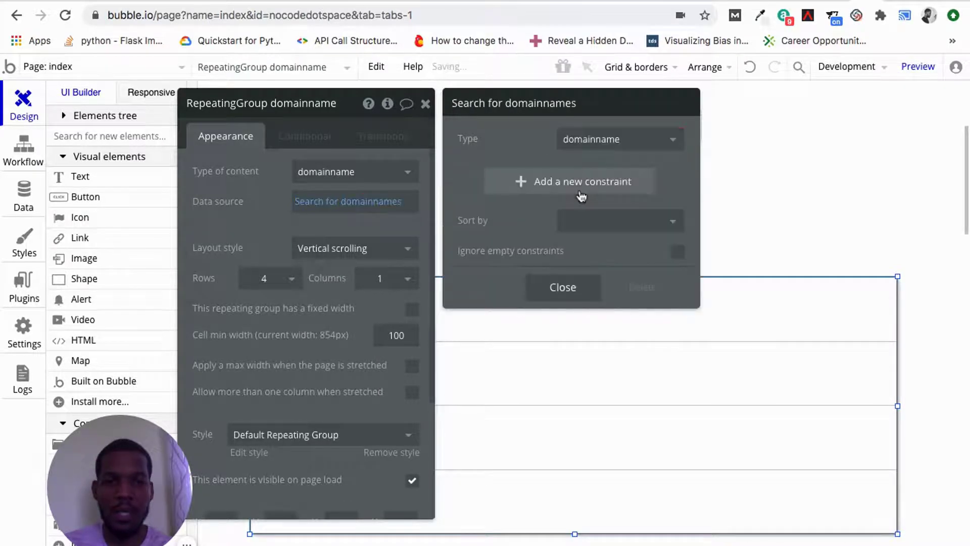
Sort the repeating group's domainname search by votes with Descending set to "yes" and close the search settings
click(577, 223)
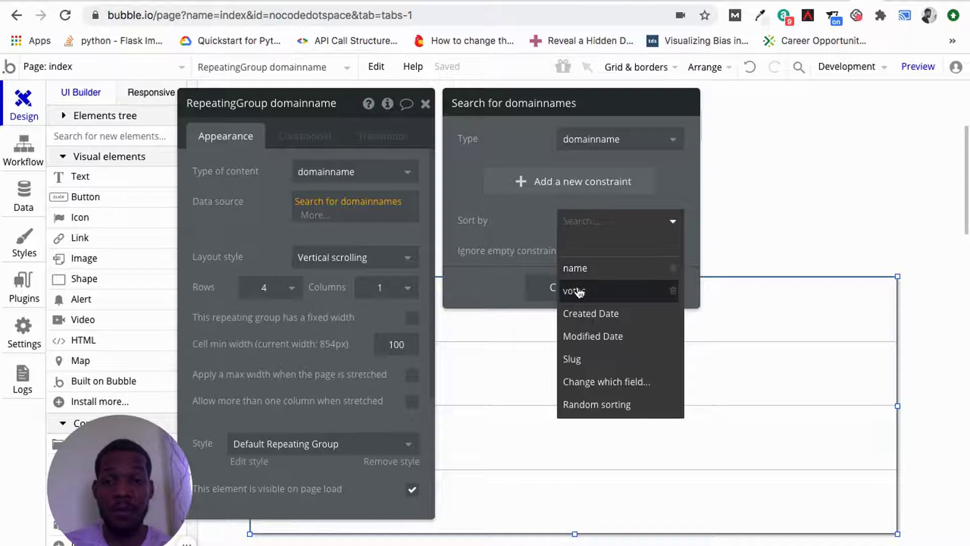
click(576, 291)
click(576, 251)
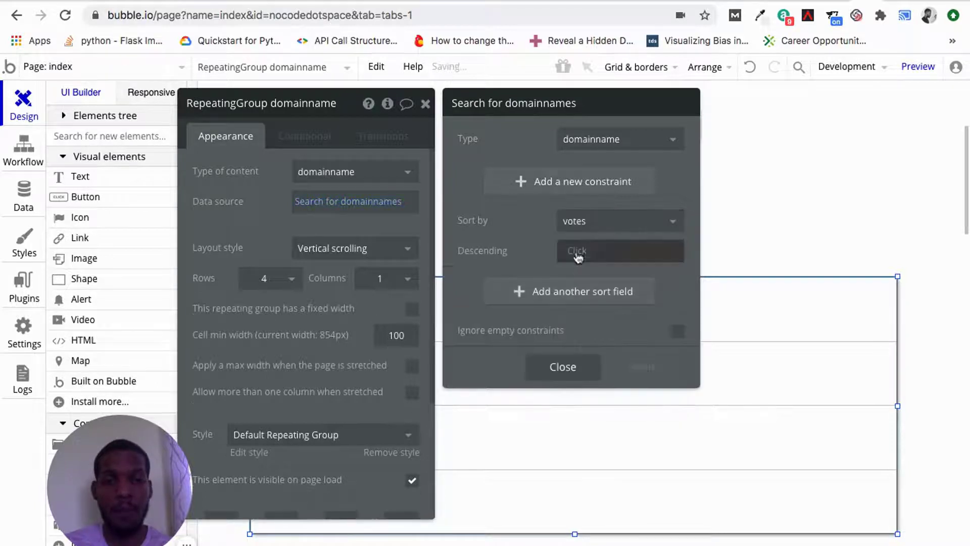
click(576, 294)
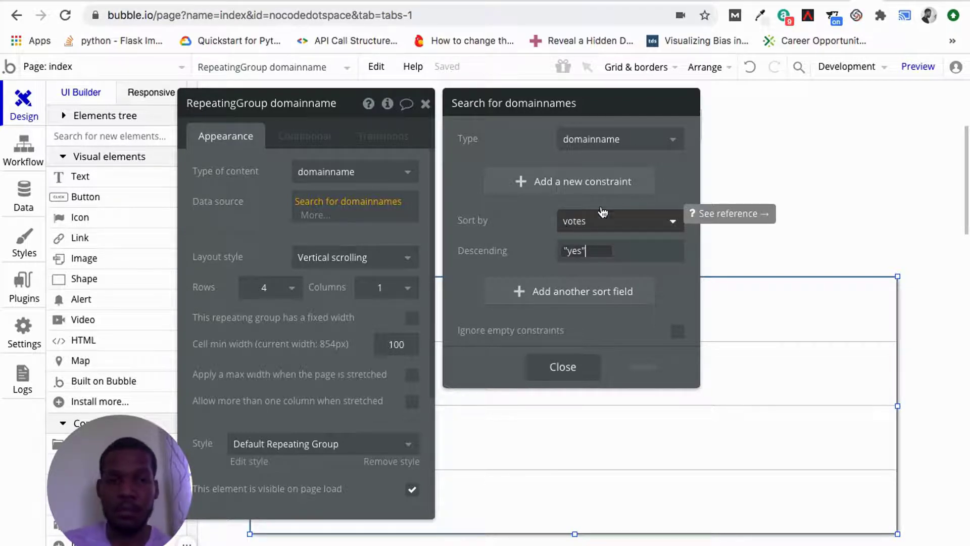
click(539, 365)
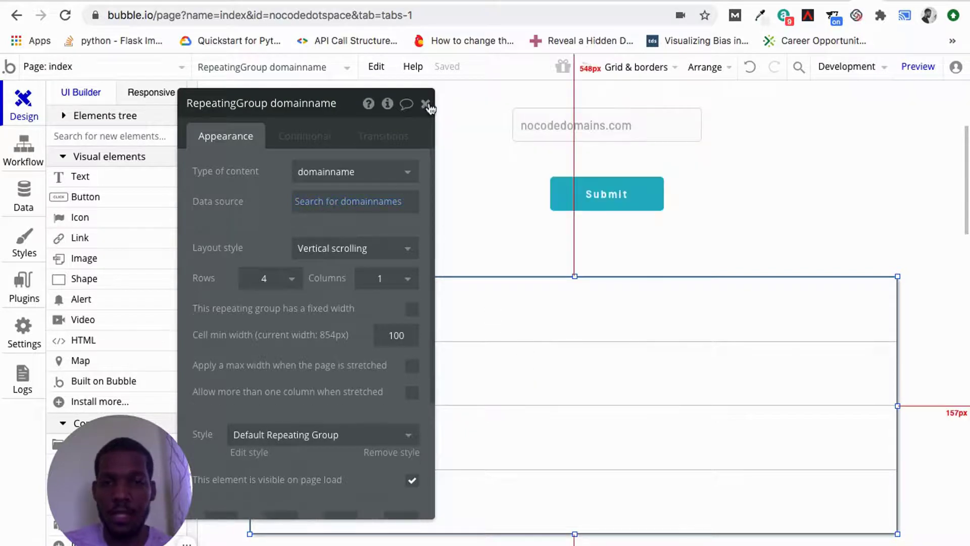
Draw a text element along the upper edge of the repeating group's first row, about 342 px from its left and 278 px from its right
click(125, 183)
click(112, 178)
drag(510, 281, 689, 304)
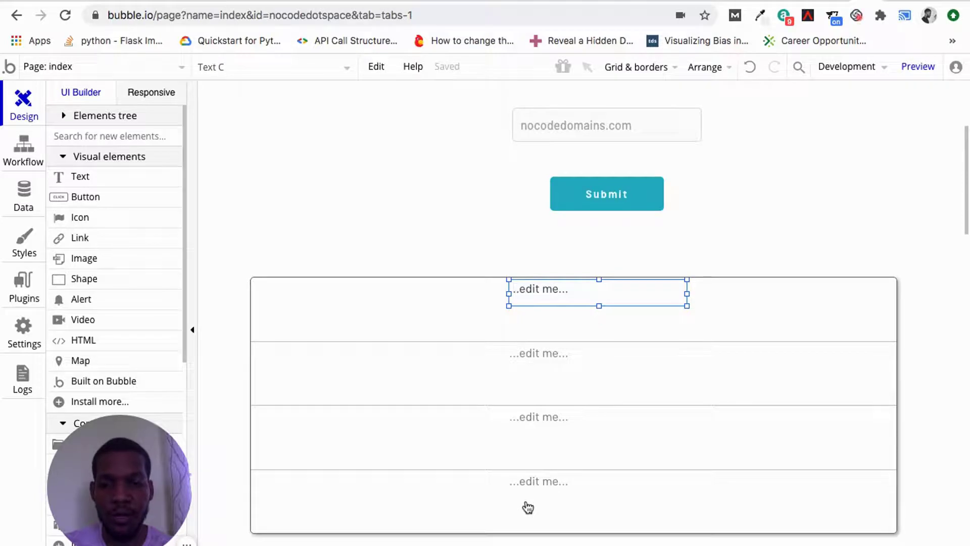
Set the new text element's content to the dynamic value Current cell's domainname's name and close its properties
double_click(549, 291)
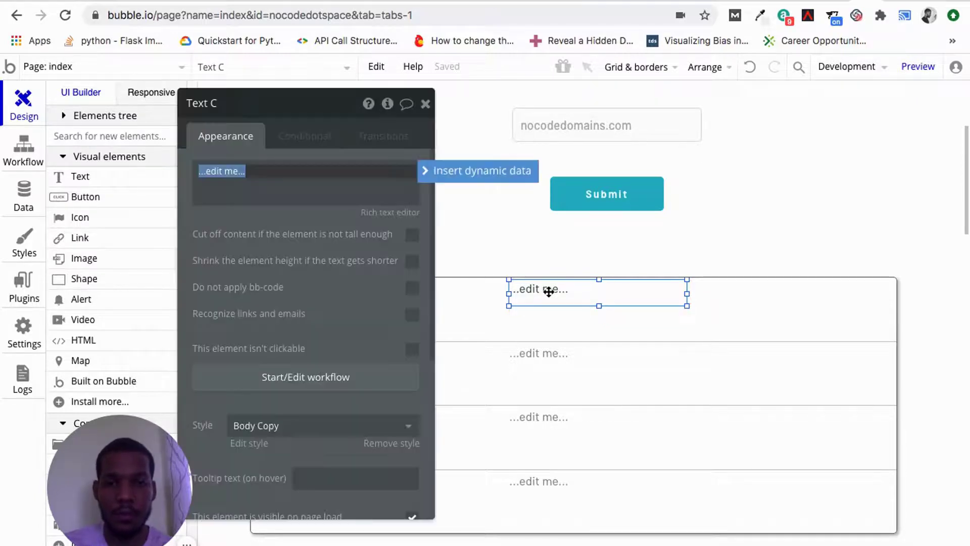
click(466, 172)
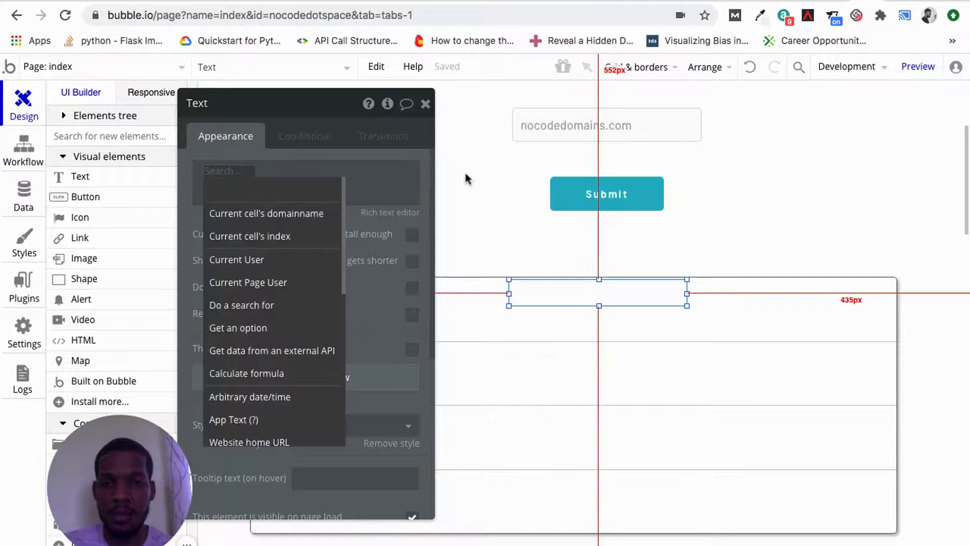
click(299, 221)
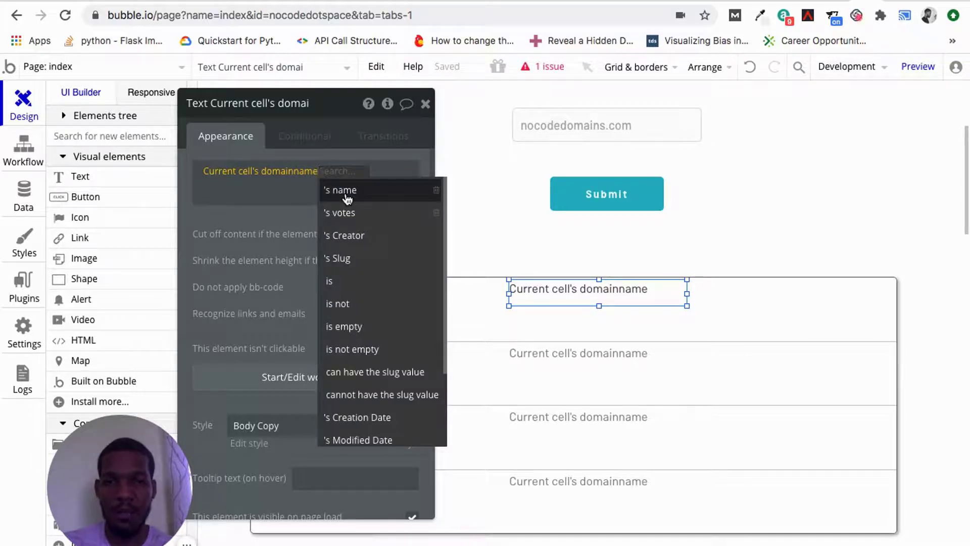
click(347, 197)
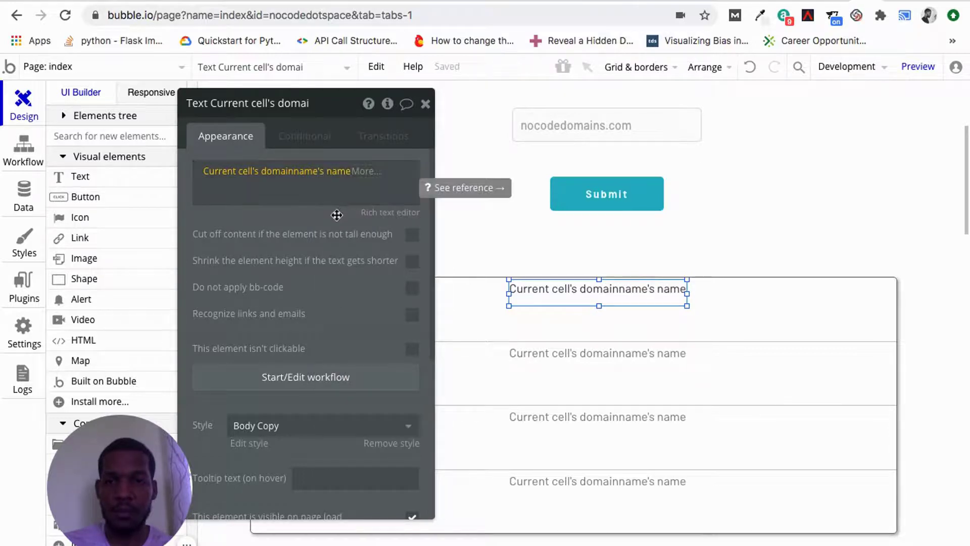
click(330, 194)
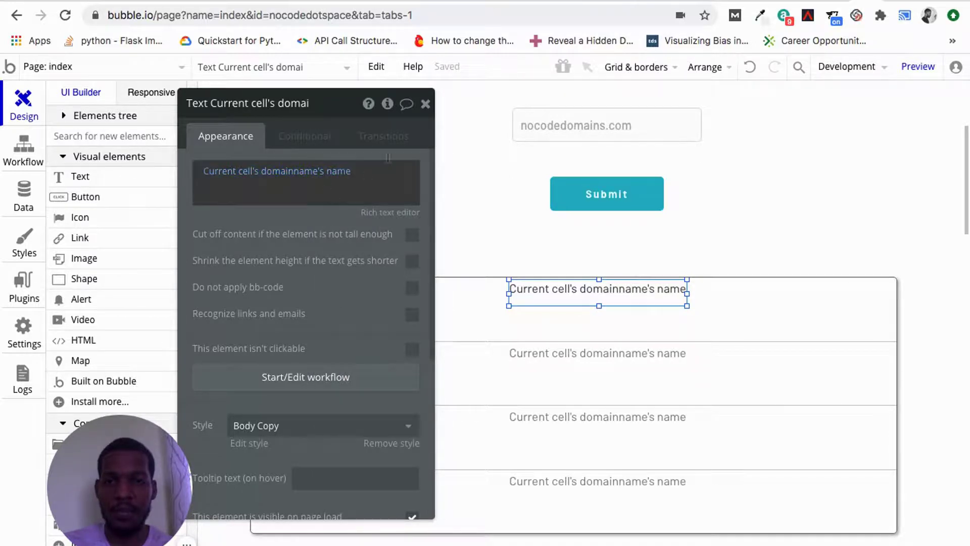
click(550, 303)
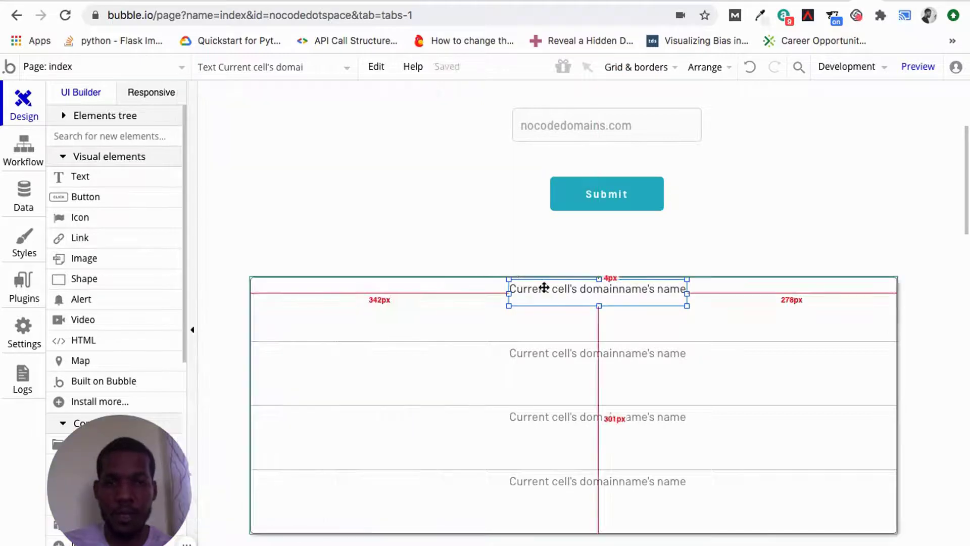
Draw a text element about 88 by 25 px below the name in the first row and set its content to Current cell's domainname's votes
click(103, 186)
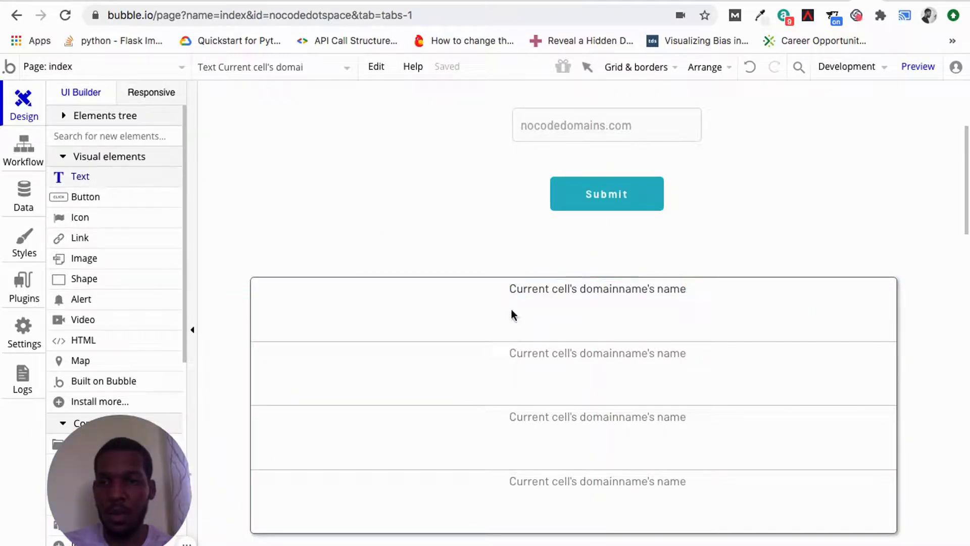
drag(565, 310, 631, 328)
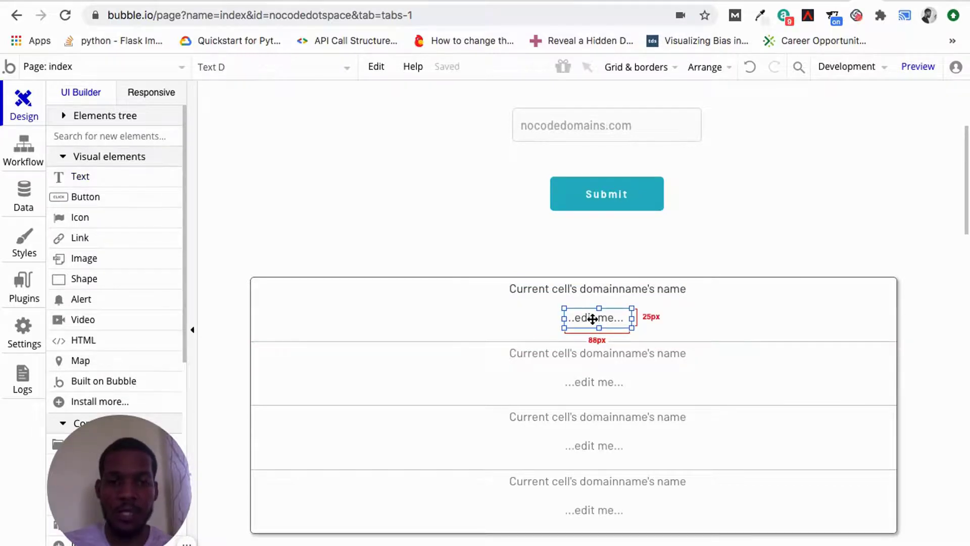
double_click(592, 319)
click(392, 180)
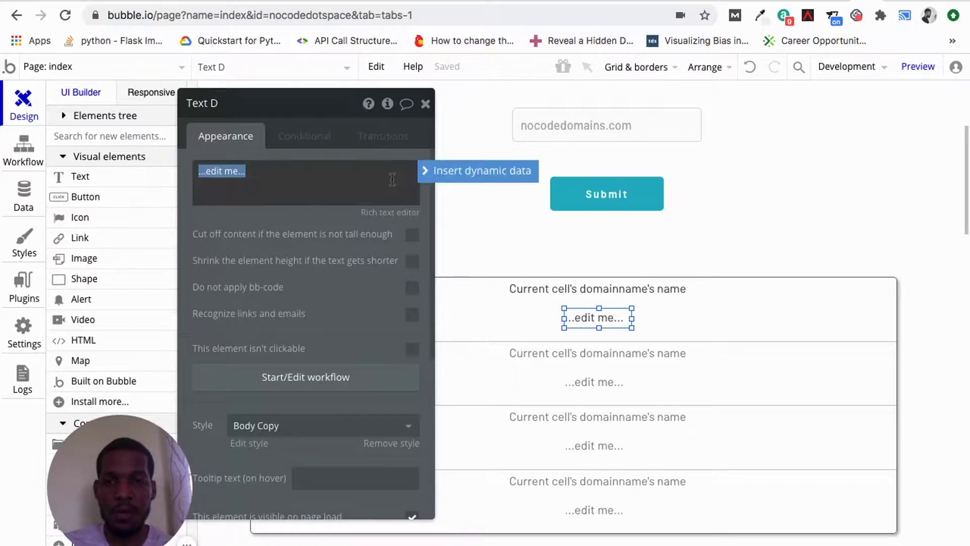
key(BackSpace)
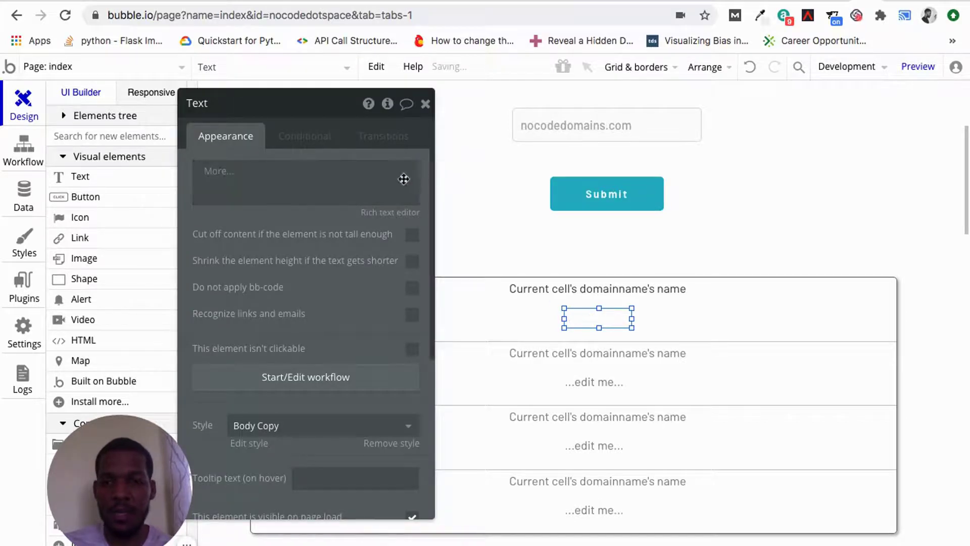
click(330, 192)
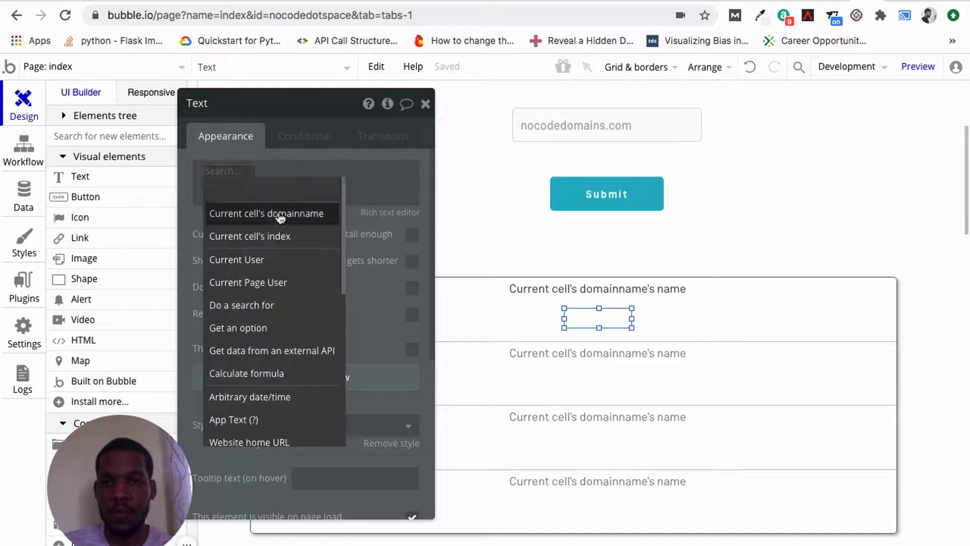
click(280, 216)
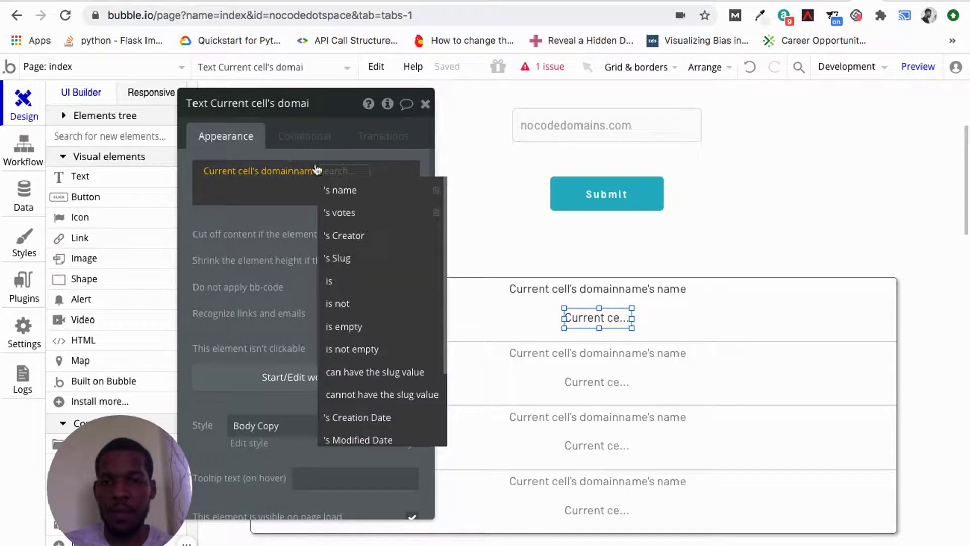
click(339, 215)
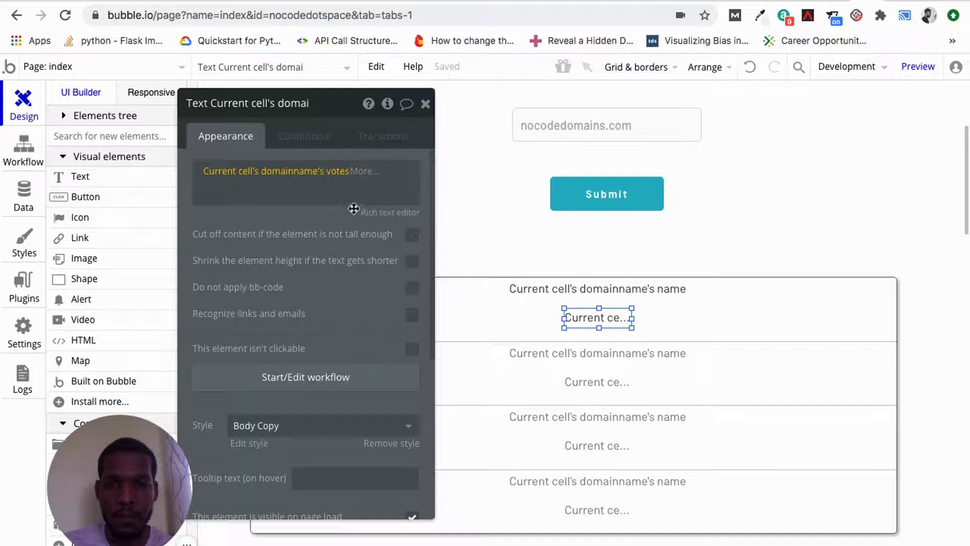
click(362, 195)
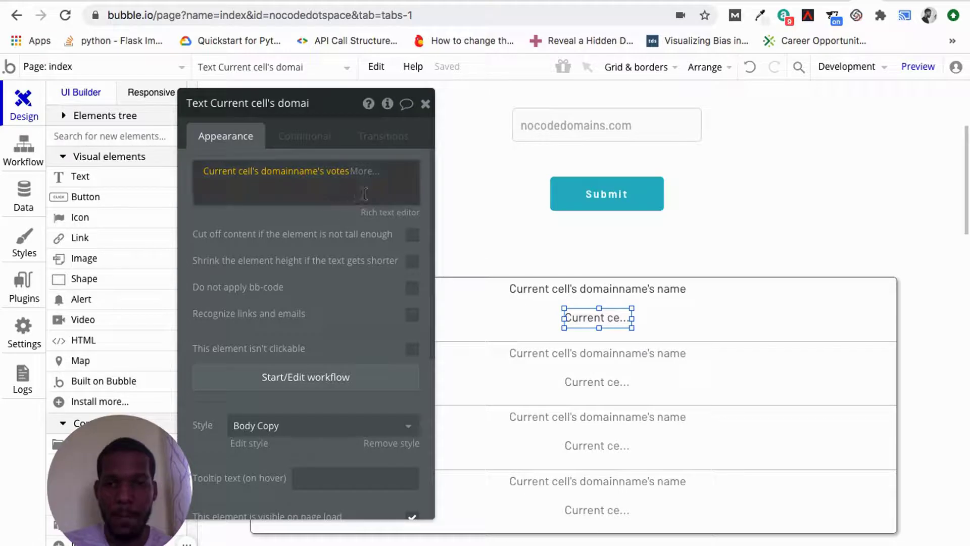
click(426, 104)
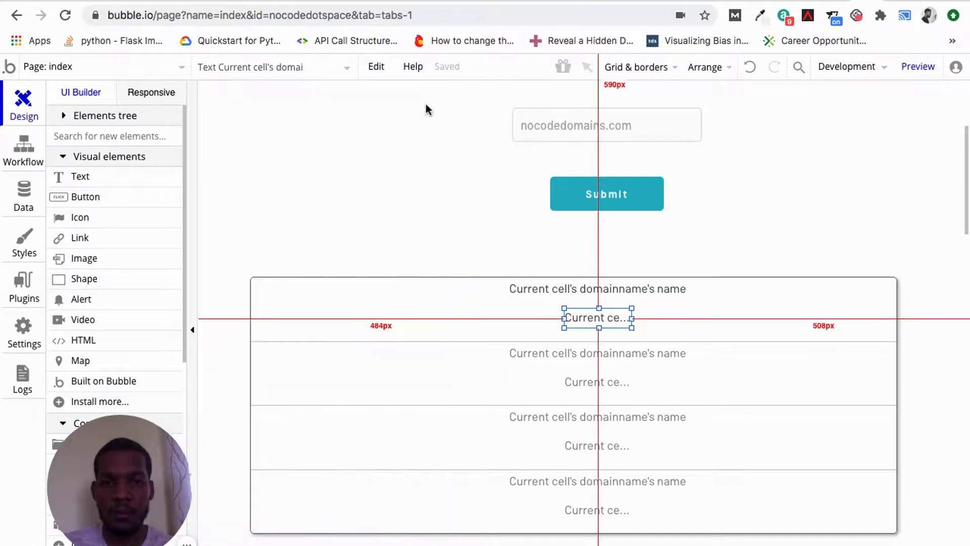
Preview the page and submit nocodedomains.com as a new domain name
click(918, 68)
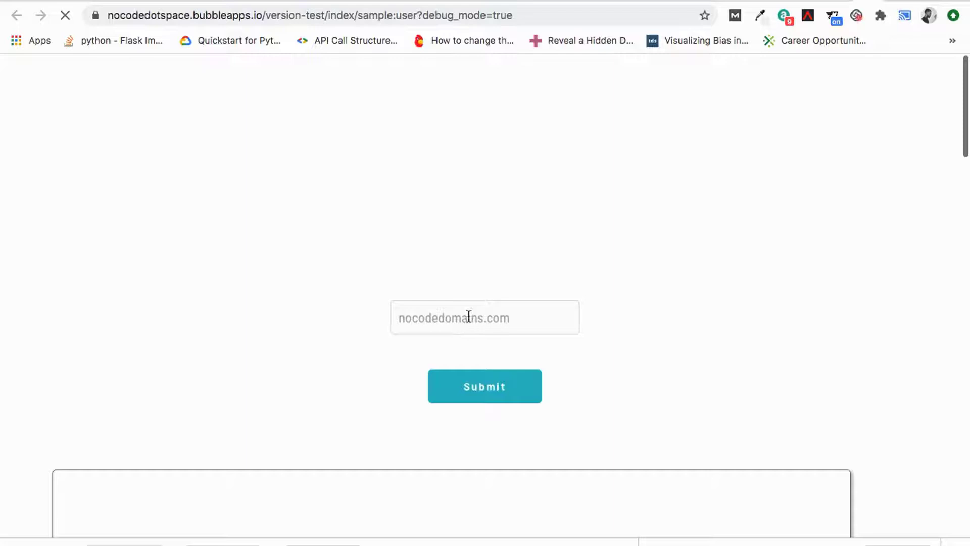
scroll(493, 293, down, 3)
scroll(487, 314, up, 2)
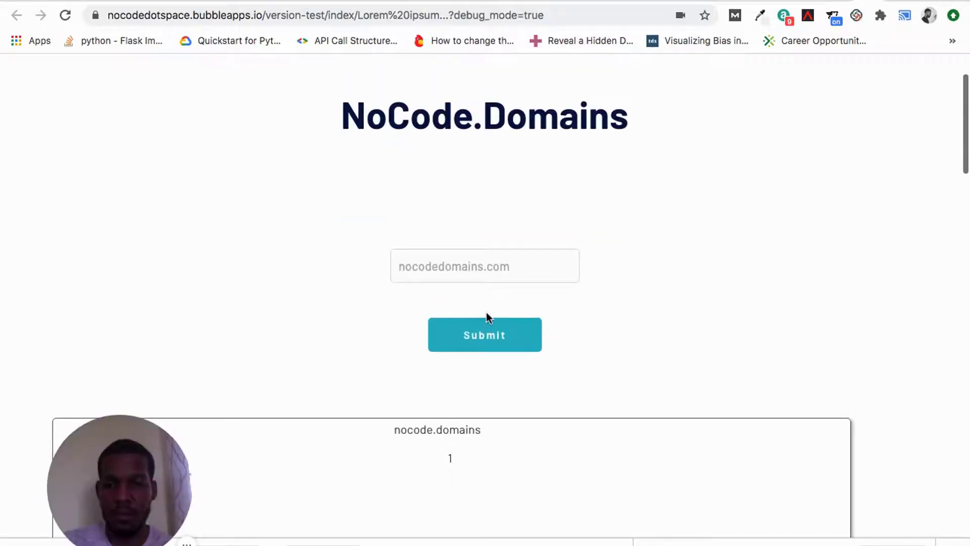
click(451, 265)
text(nocode)
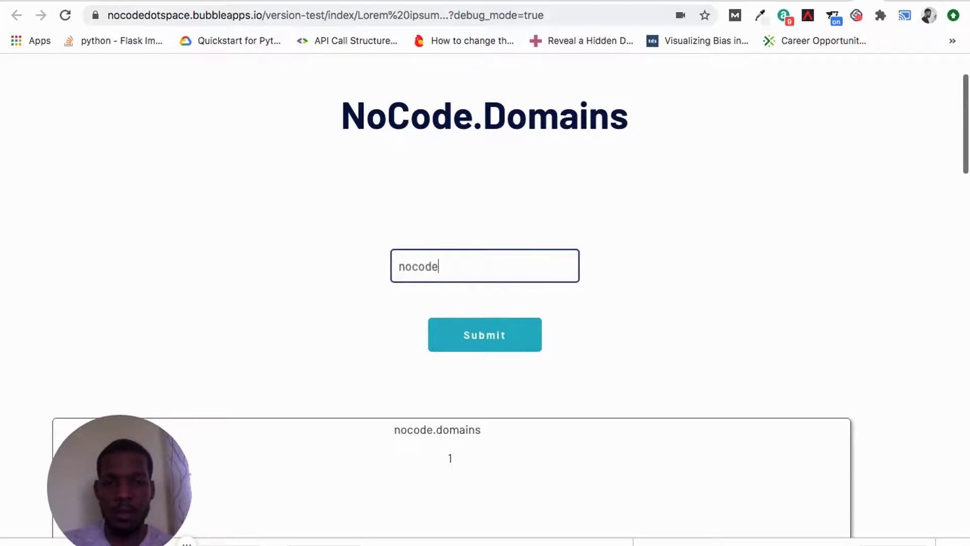
text(domains.com)
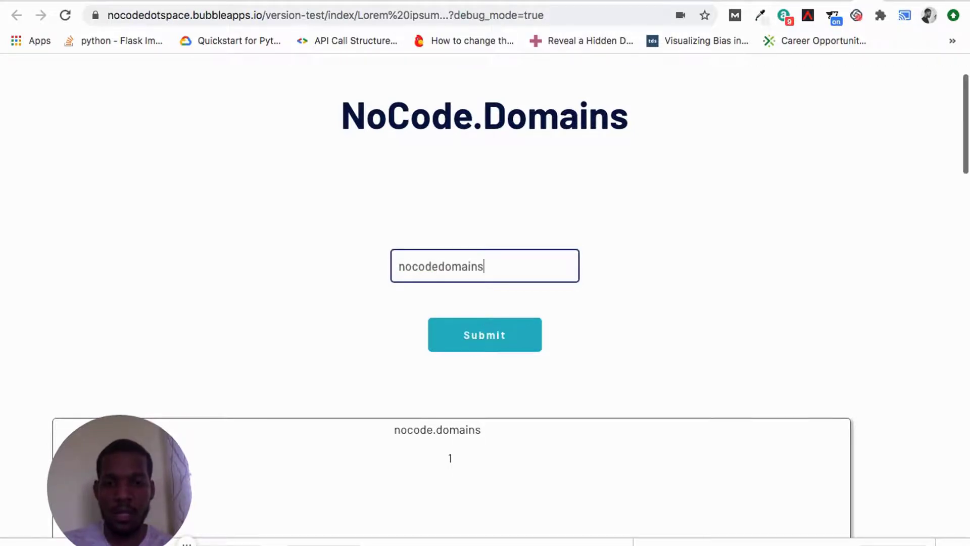
key(Return)
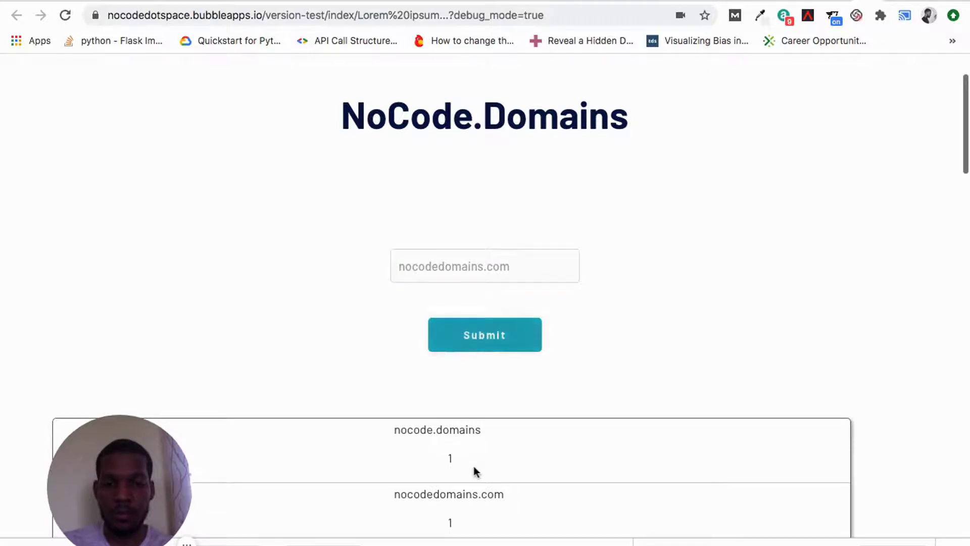
Submit "domains" as another domain name on the previewed page
scroll(473, 466, down, 2)
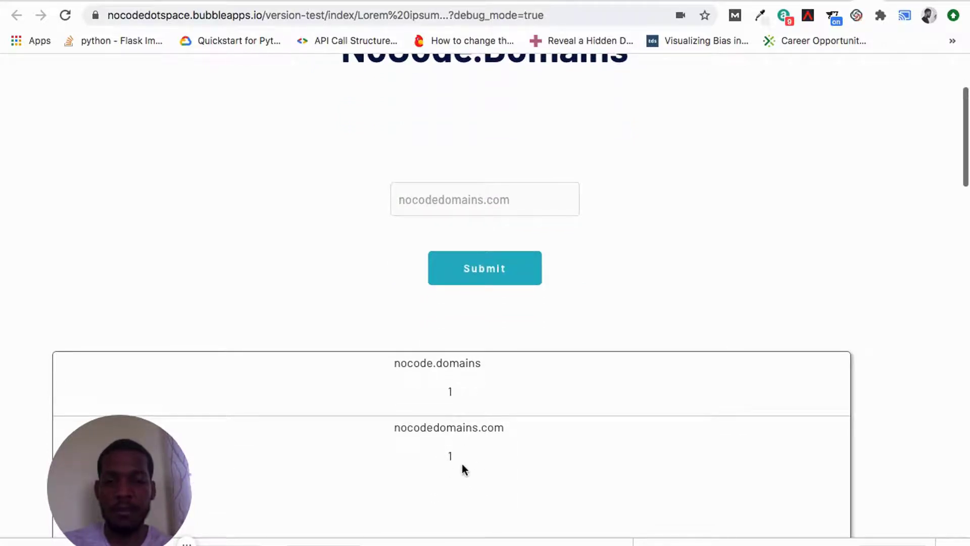
click(459, 207)
text(domains)
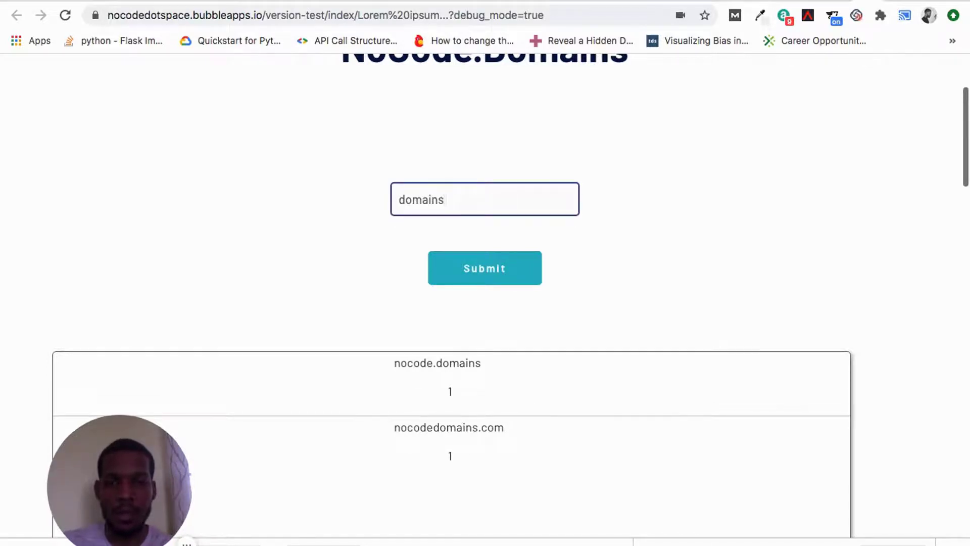
key(Return)
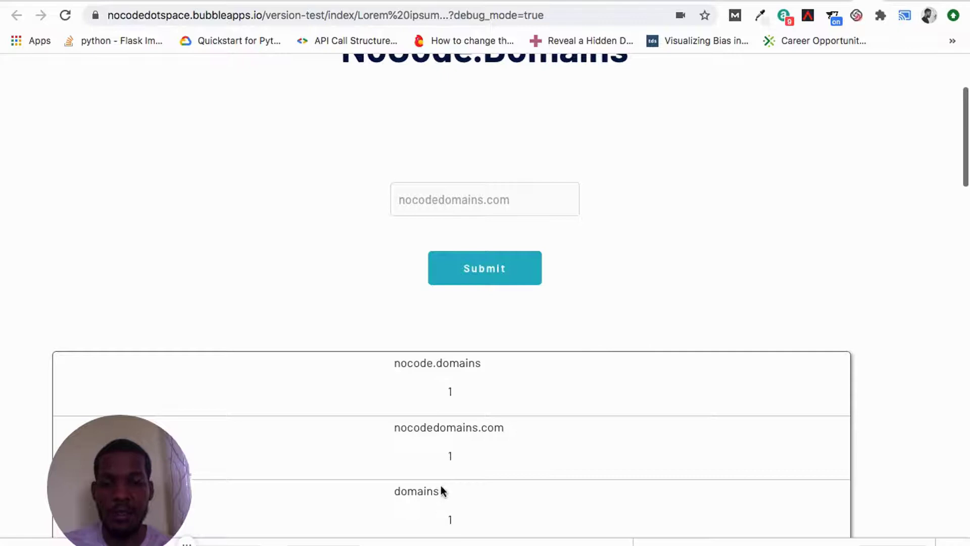
Return to the Bubble editor and draw icons on both sides of the votes text, about 38 by 29 px left and 42 by 21 px right
click(843, 1)
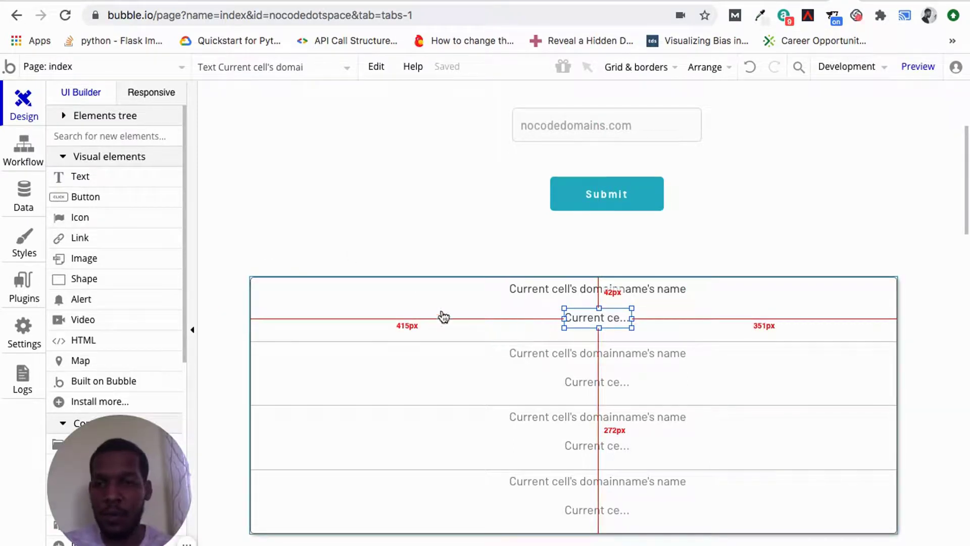
click(81, 217)
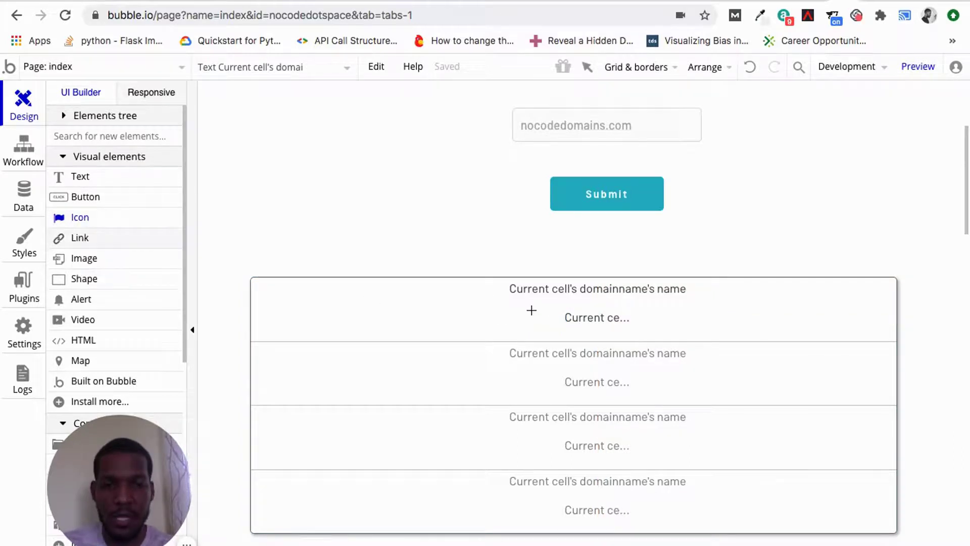
drag(525, 310, 553, 329)
click(540, 325)
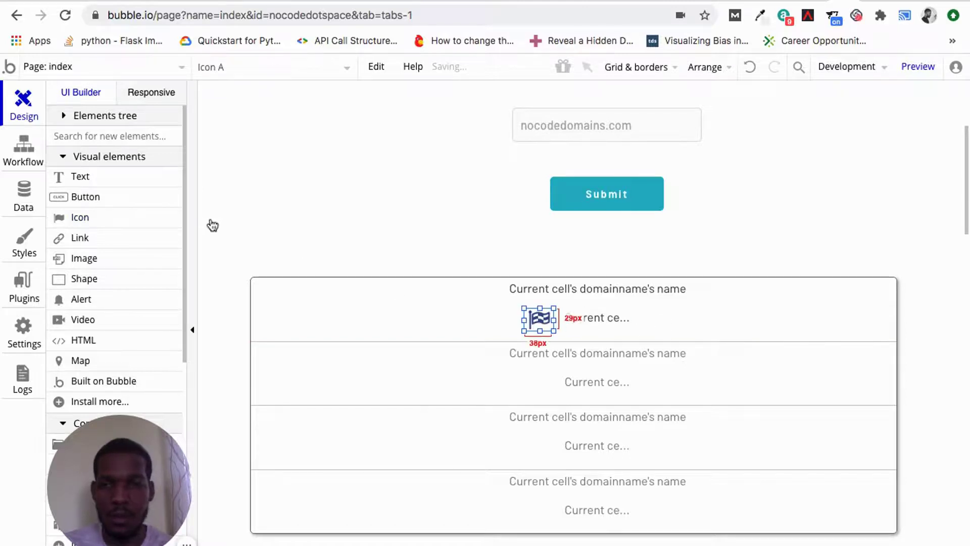
click(83, 218)
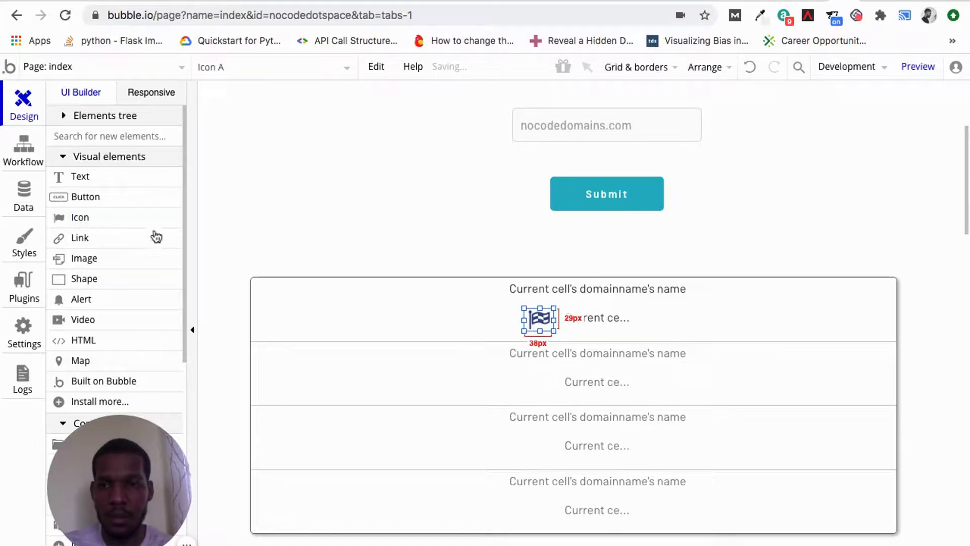
mouse_move(639, 312)
mouse_down()
mouse_move(660, 334)
mouse_move(678, 331)
mouse_move(668, 327)
mouse_up()
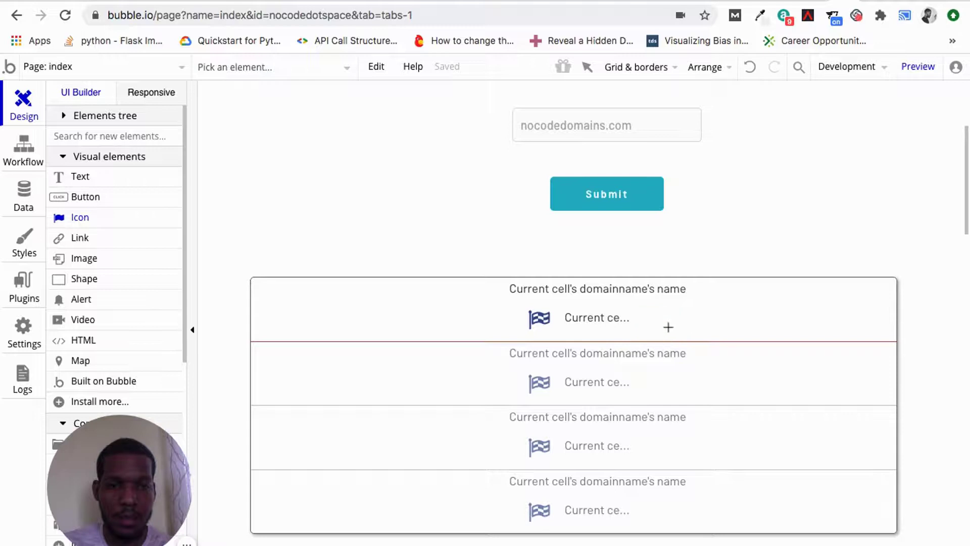
Change the icon to the left of the votes text to the check mark, fa-check
click(539, 323)
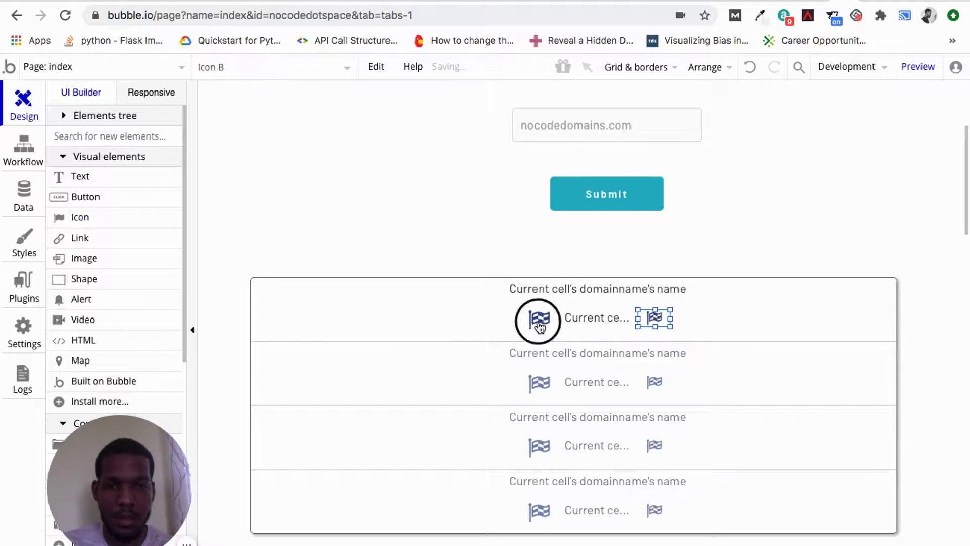
click(538, 323)
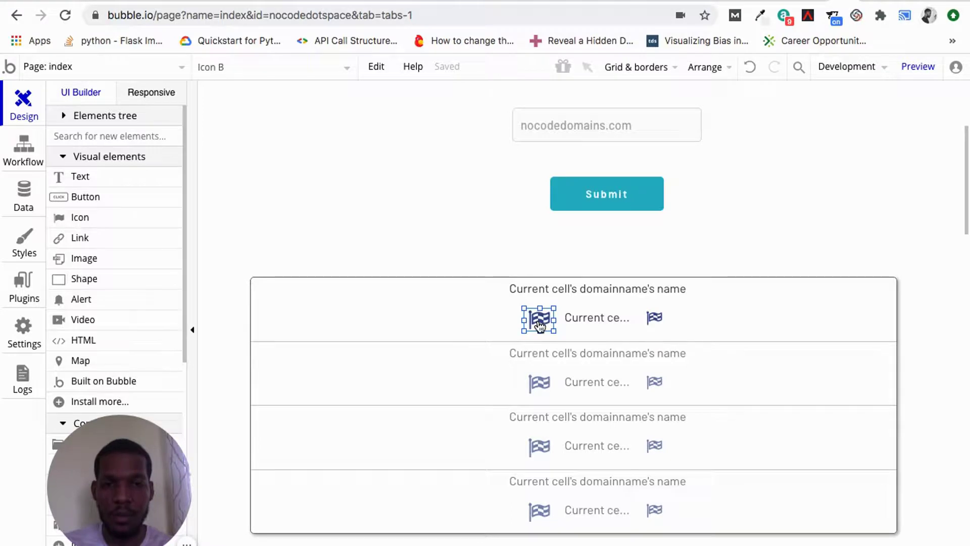
double_click(539, 326)
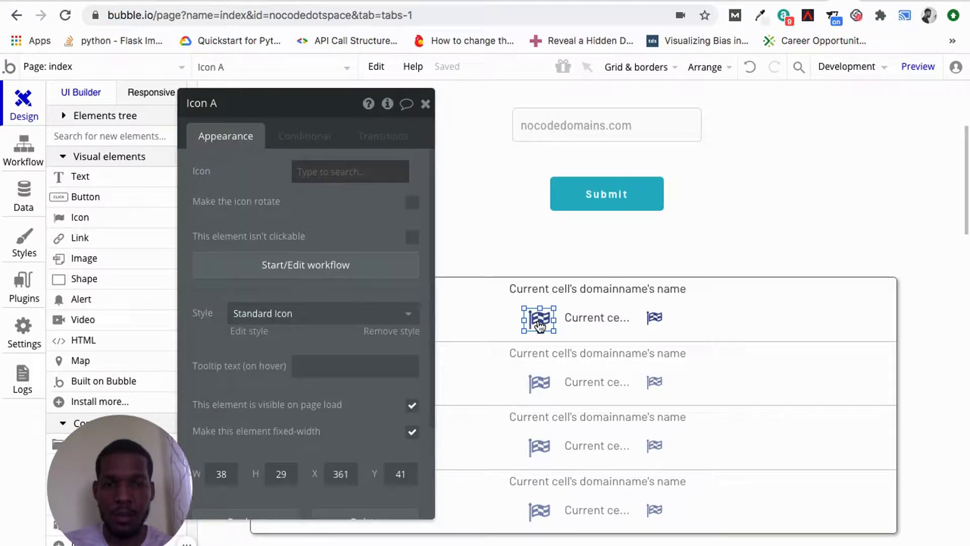
click(341, 180)
click(384, 380)
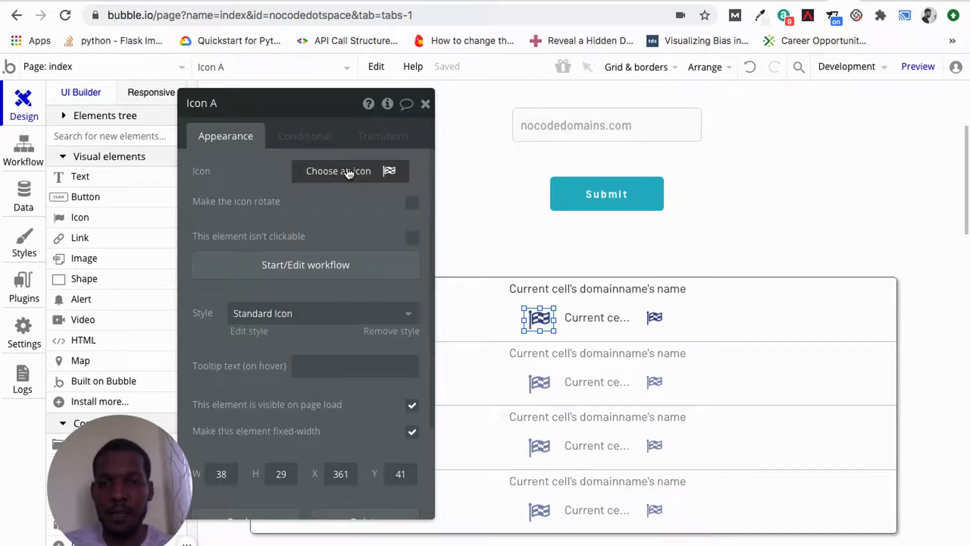
click(386, 173)
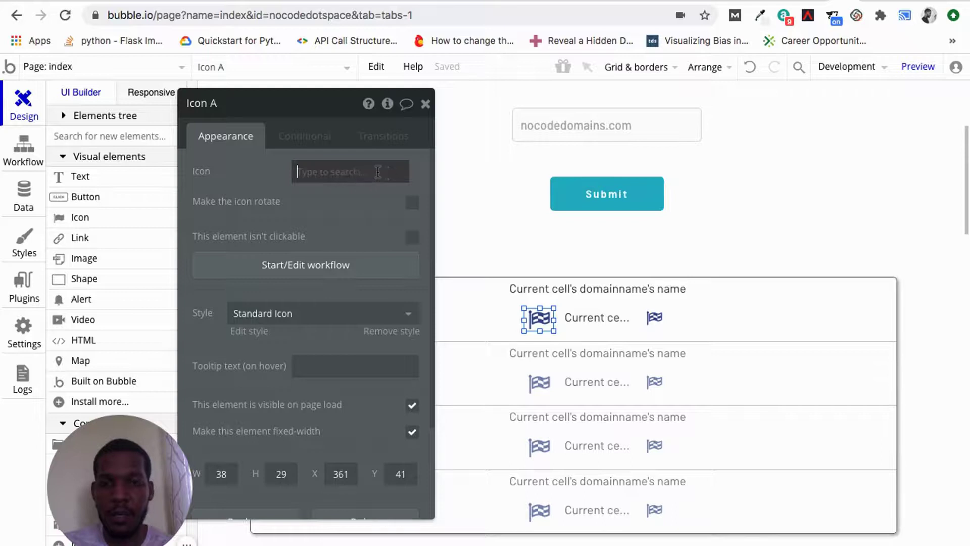
click(377, 172)
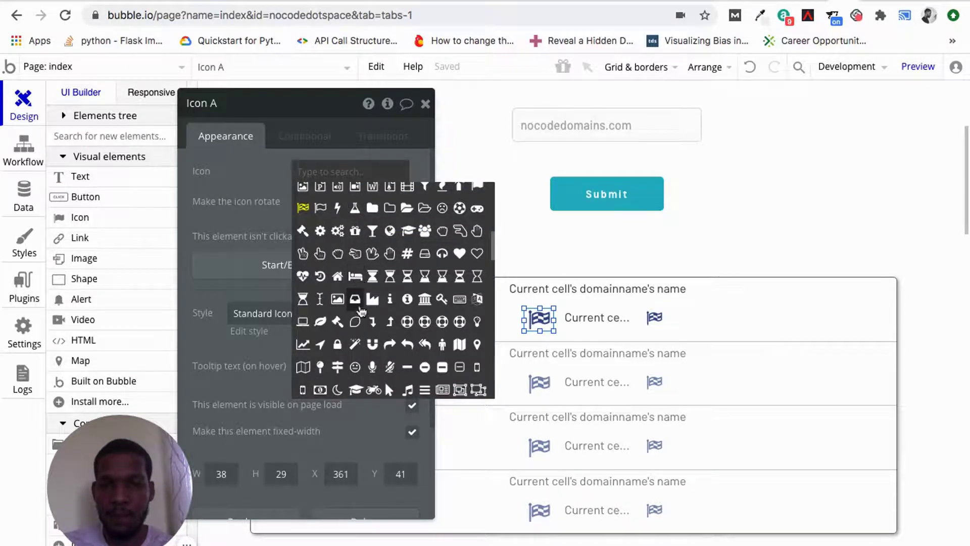
scroll(398, 272, up, 3)
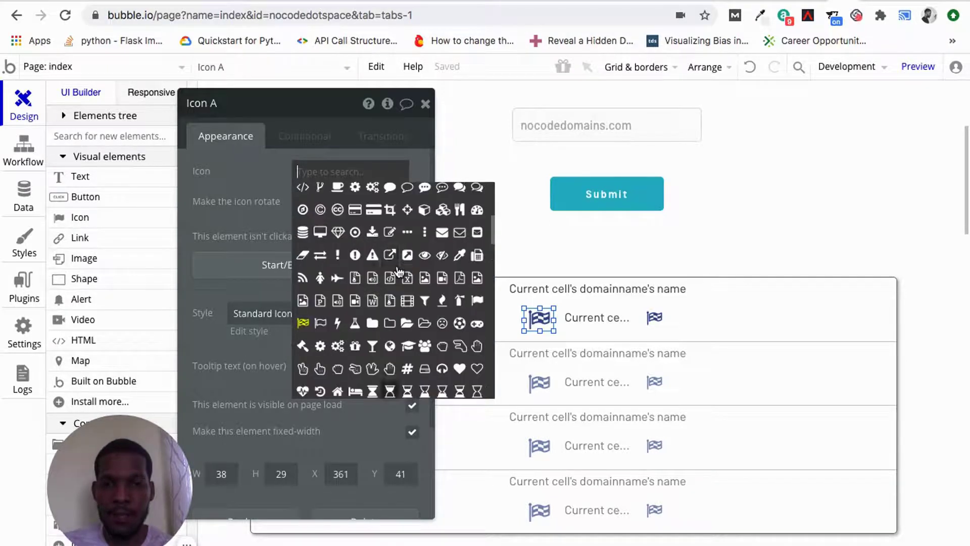
scroll(398, 271, up, 5)
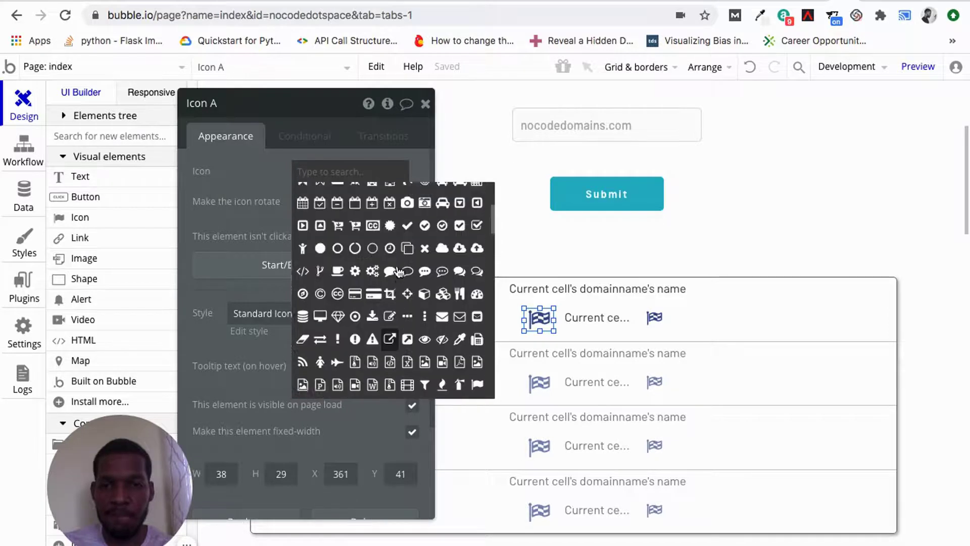
scroll(399, 272, up, 2)
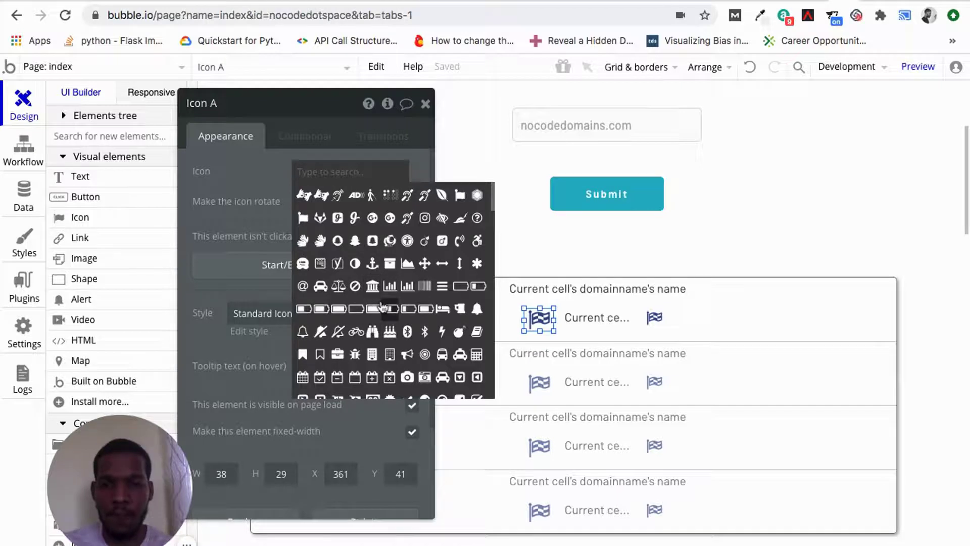
scroll(382, 305, down, 4)
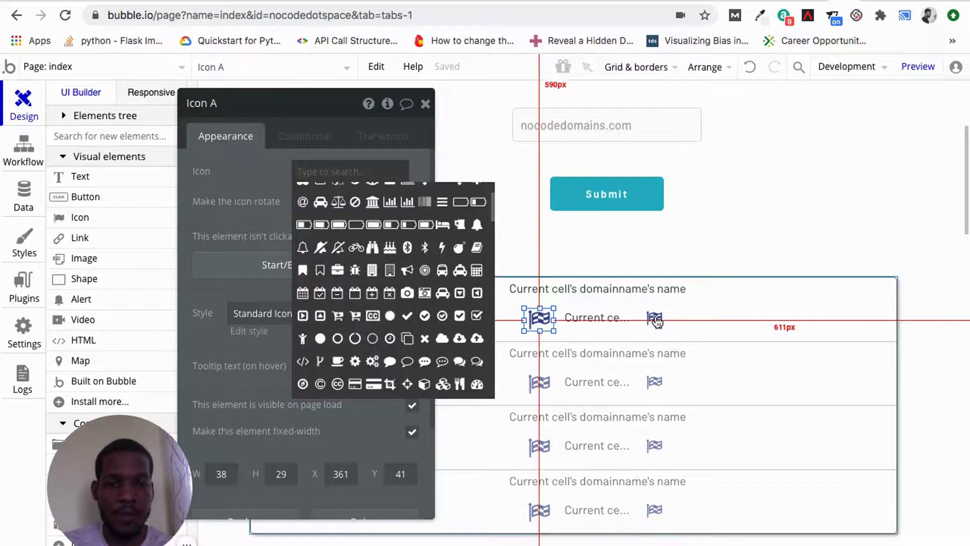
Change the icon to the right of the votes text to the cross, fa-close
click(656, 319)
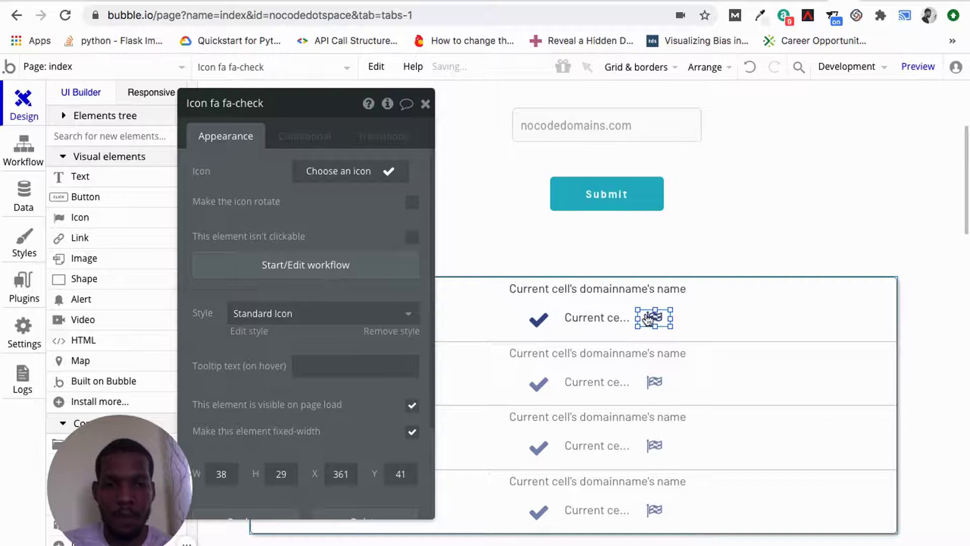
click(366, 176)
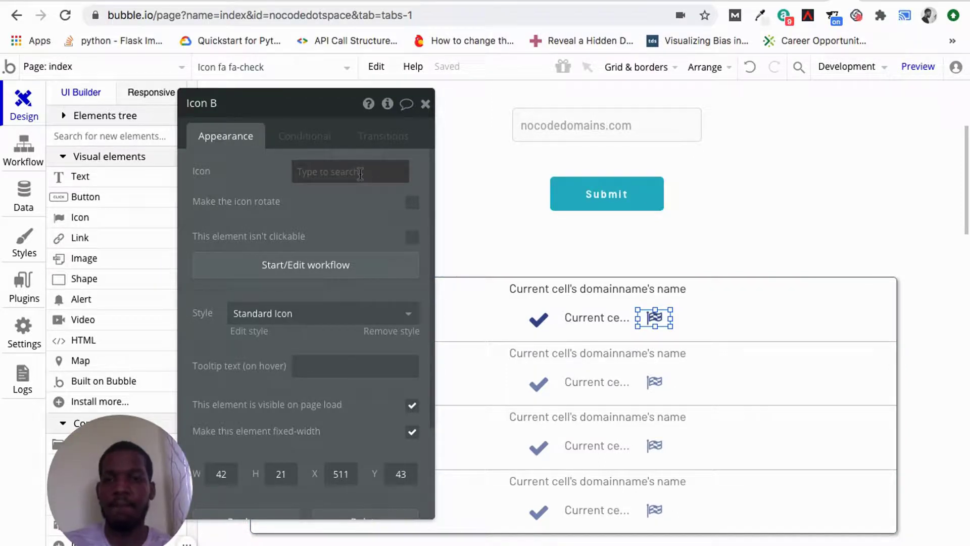
click(360, 174)
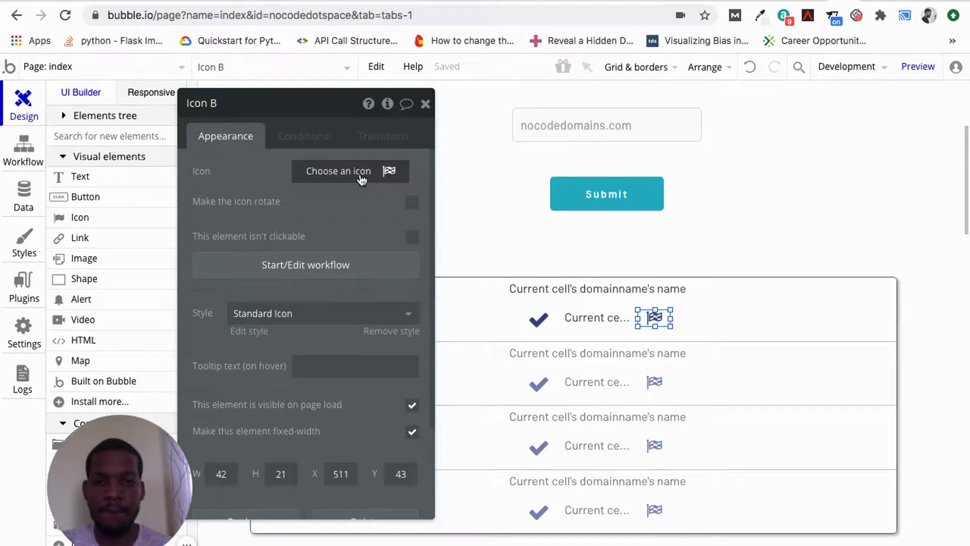
click(389, 174)
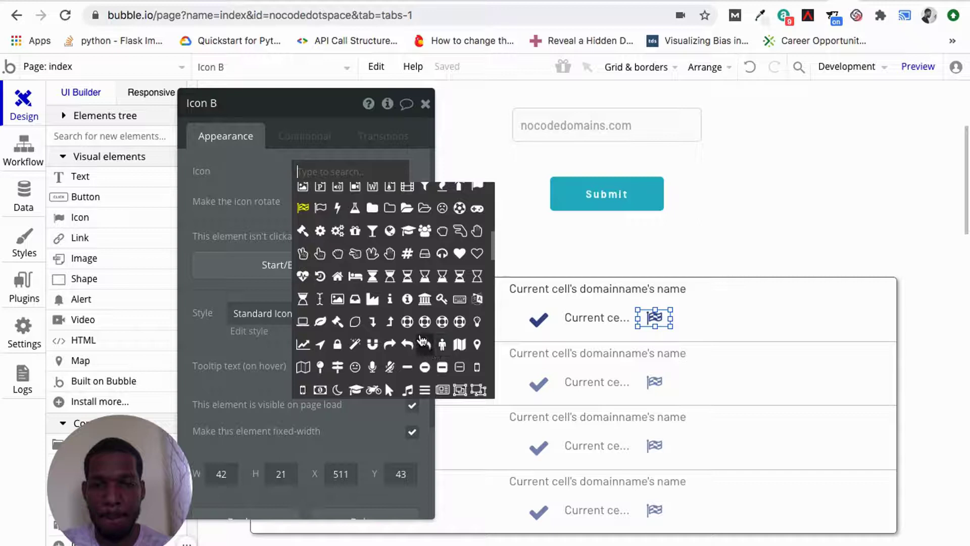
scroll(430, 346, down, 3)
scroll(422, 340, down, 2)
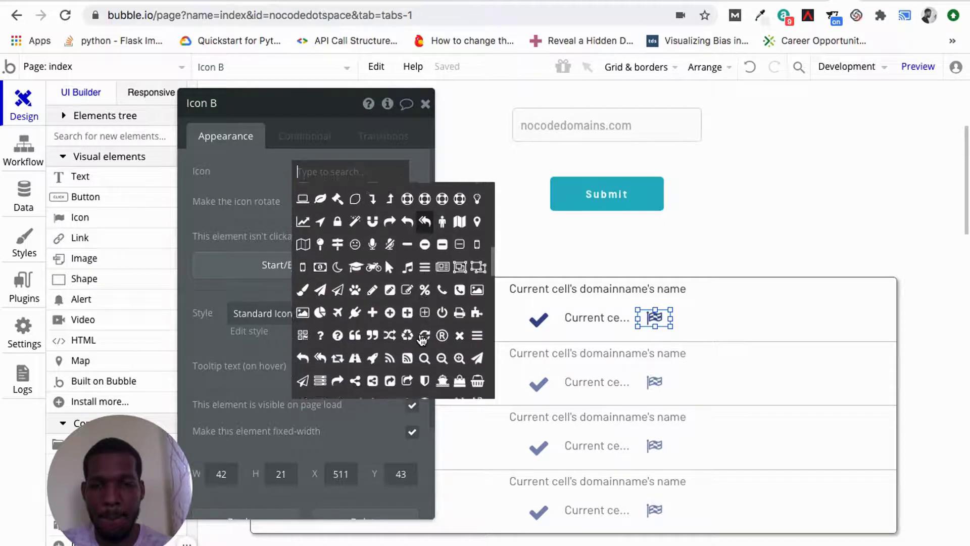
scroll(421, 339, up, 2)
scroll(422, 340, up, 4)
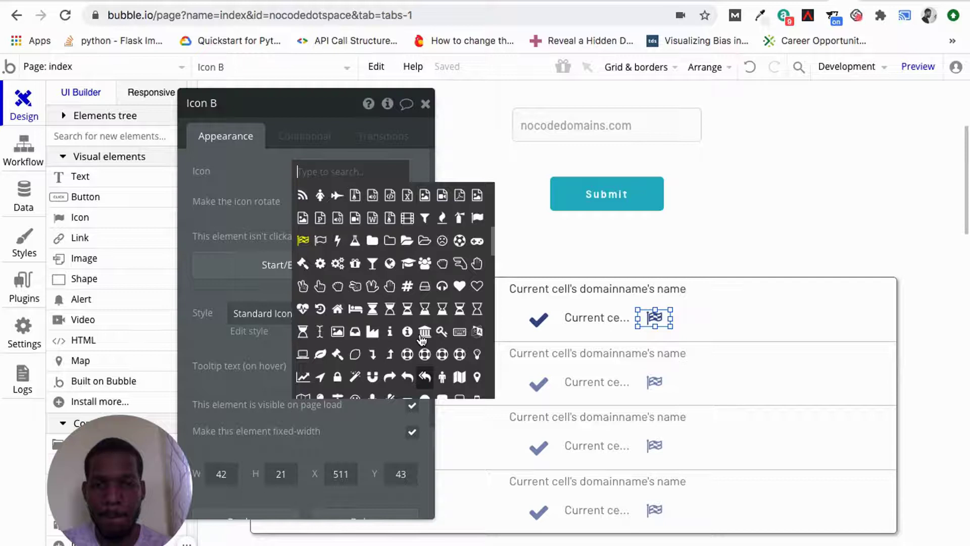
scroll(422, 340, up, 2)
scroll(422, 345, up, 5)
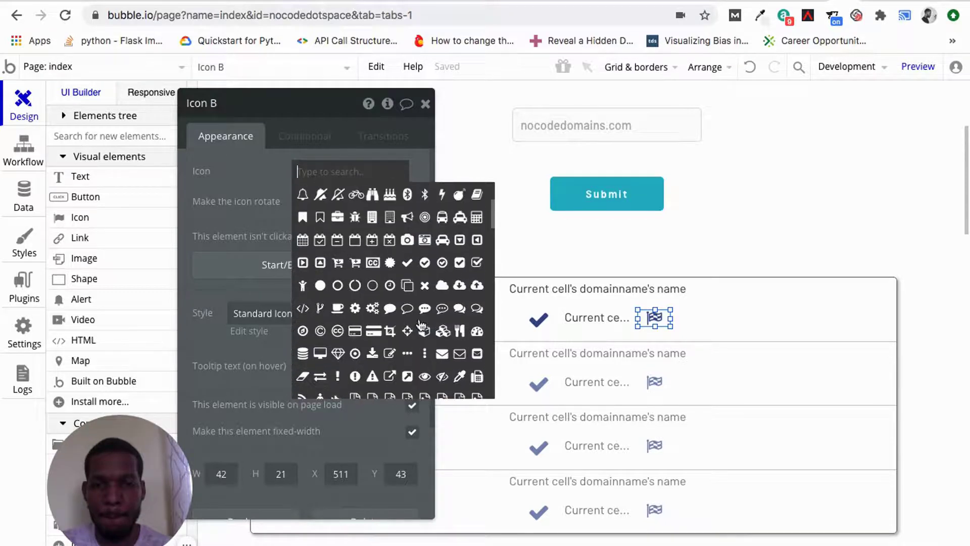
click(424, 286)
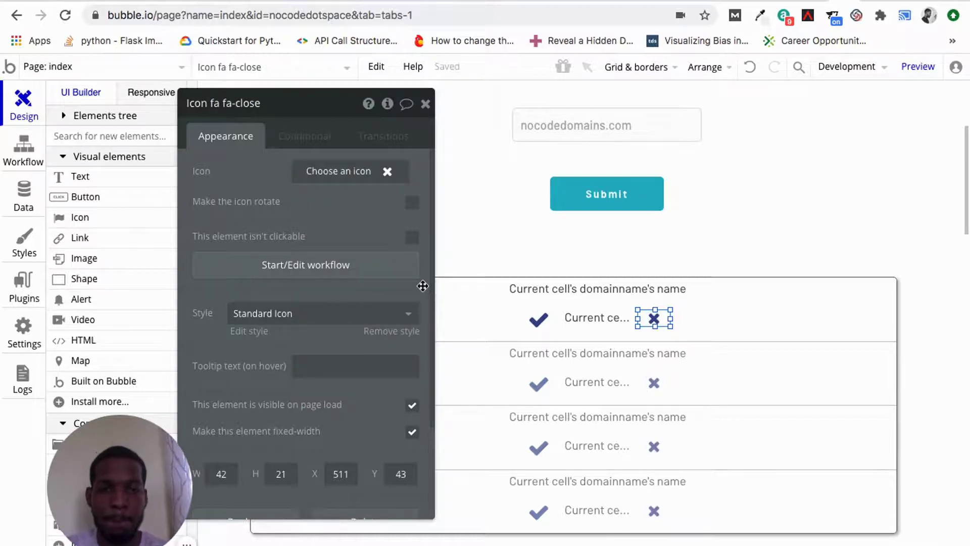
click(423, 104)
Create a new icon style named "upvote" from the check mark icon beside the votes text
click(540, 321)
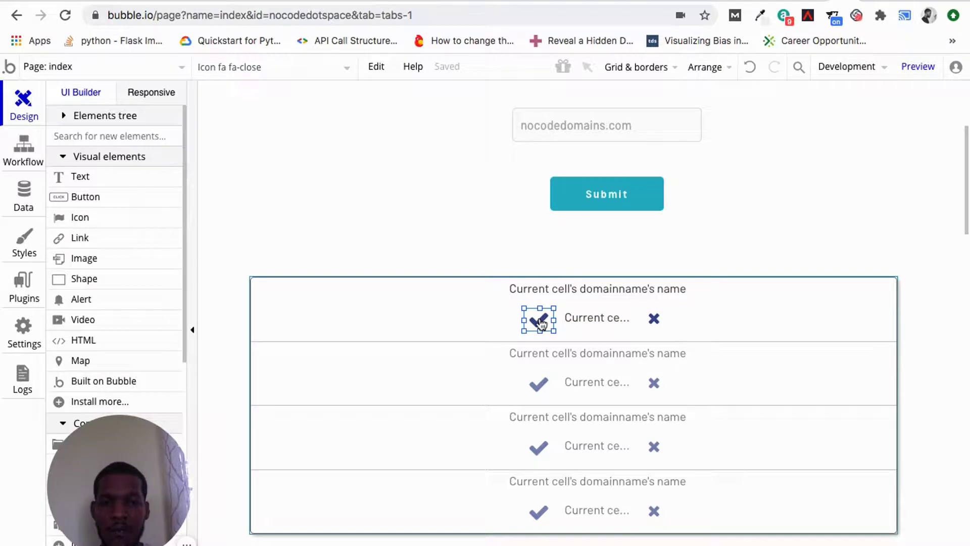
click(542, 323)
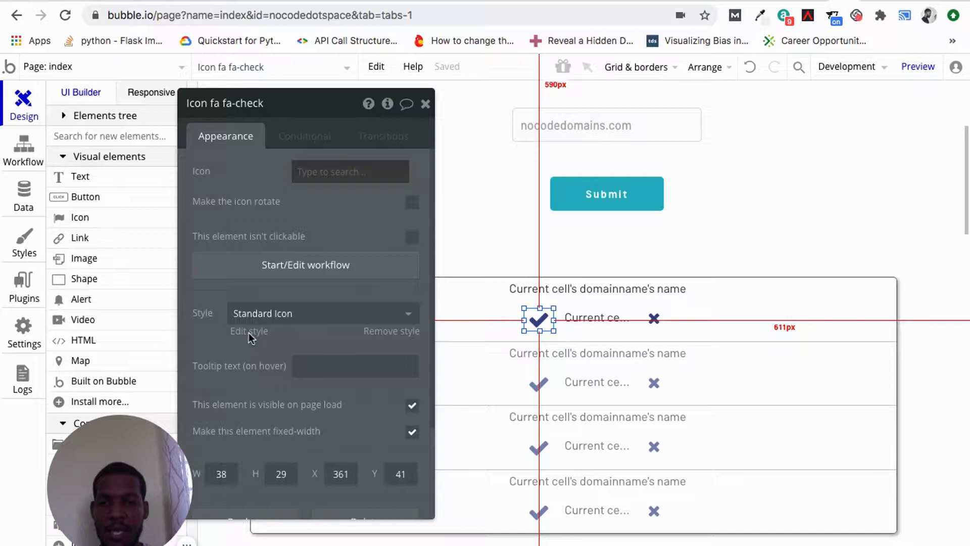
click(274, 312)
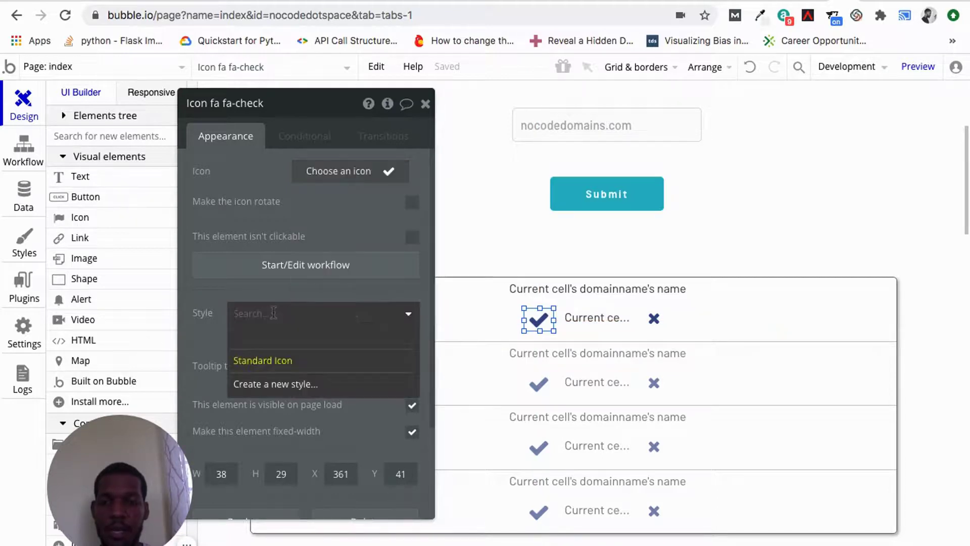
click(268, 385)
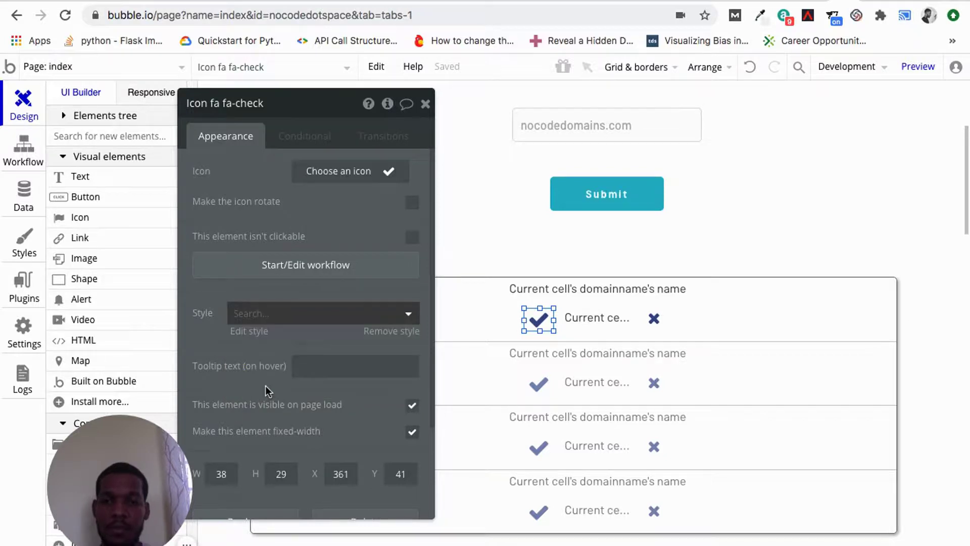
text(upvote)
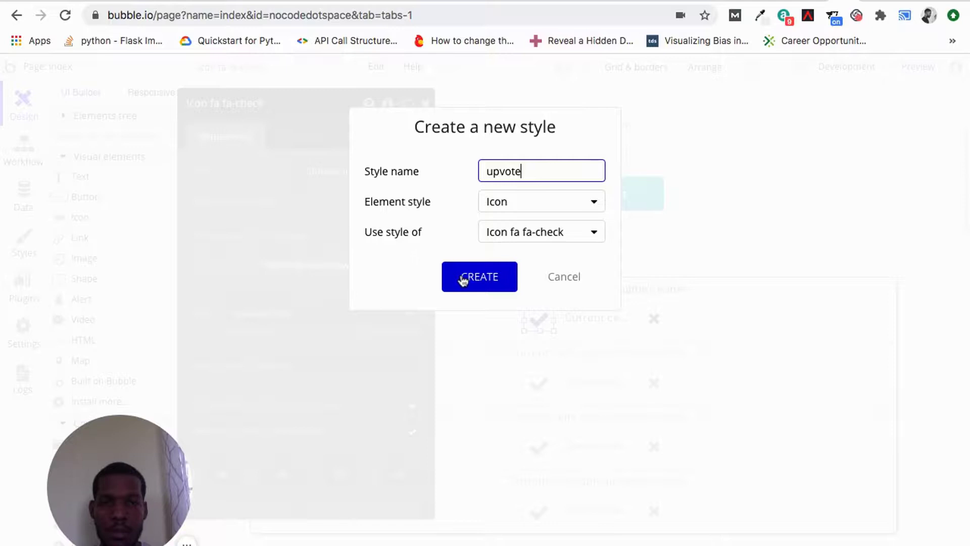
click(327, 320)
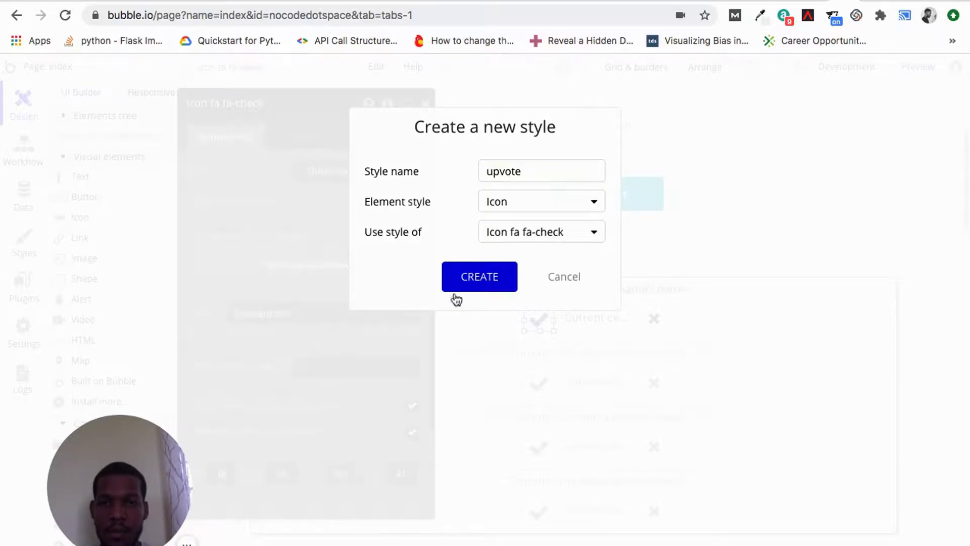
click(469, 283)
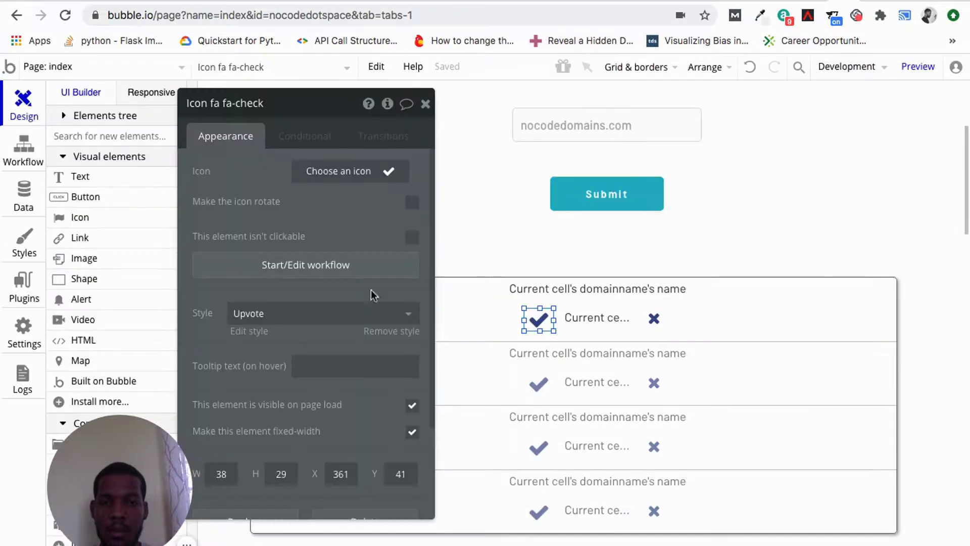
Set the upvote style's icon color to green, #508F39, and return to the page design
click(259, 336)
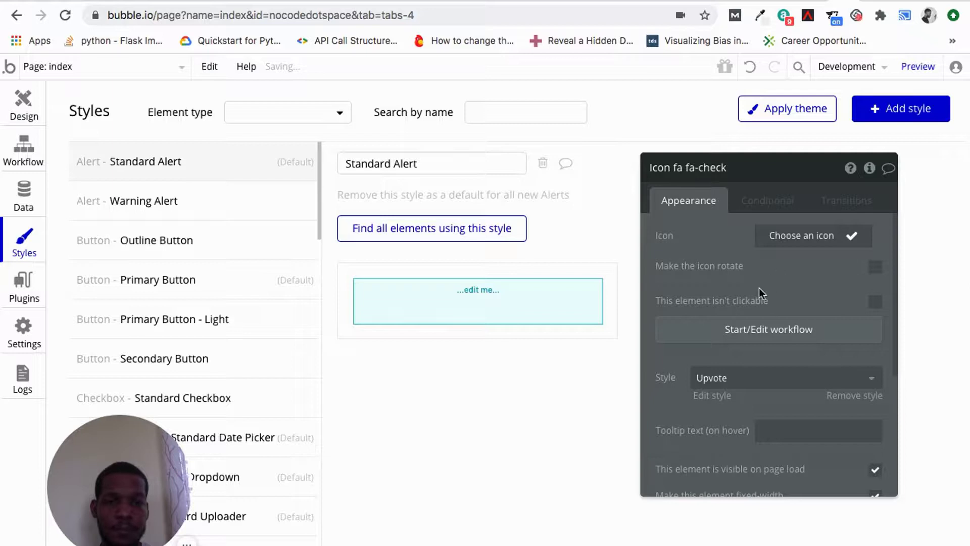
click(788, 174)
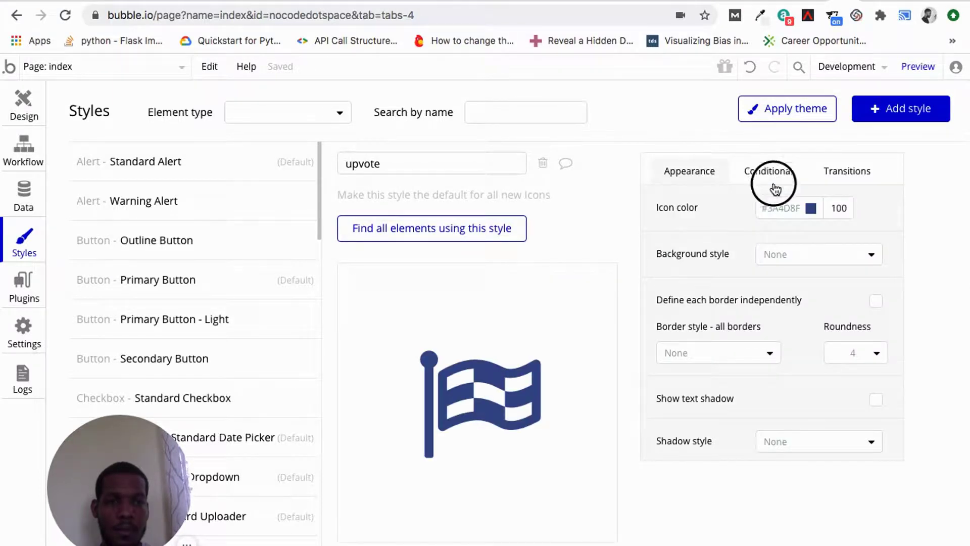
click(812, 208)
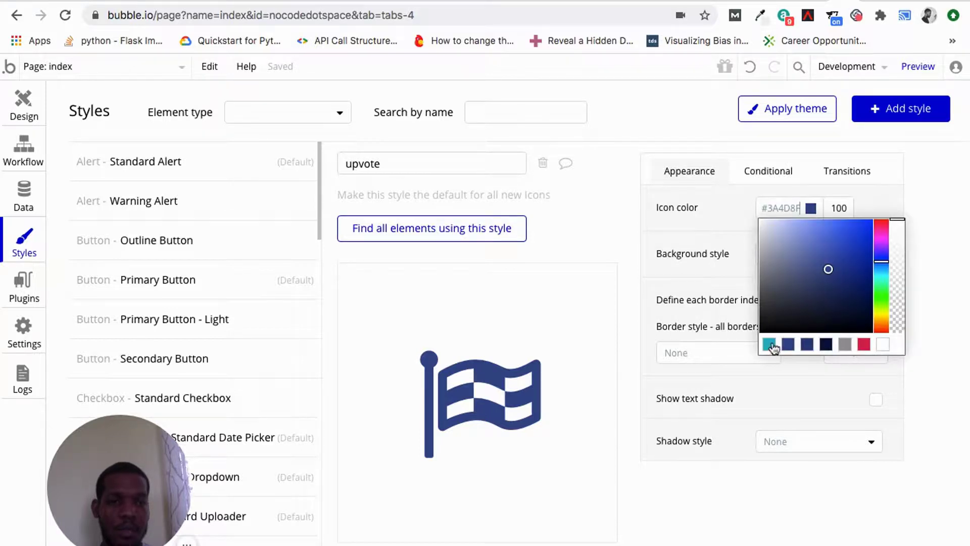
click(881, 300)
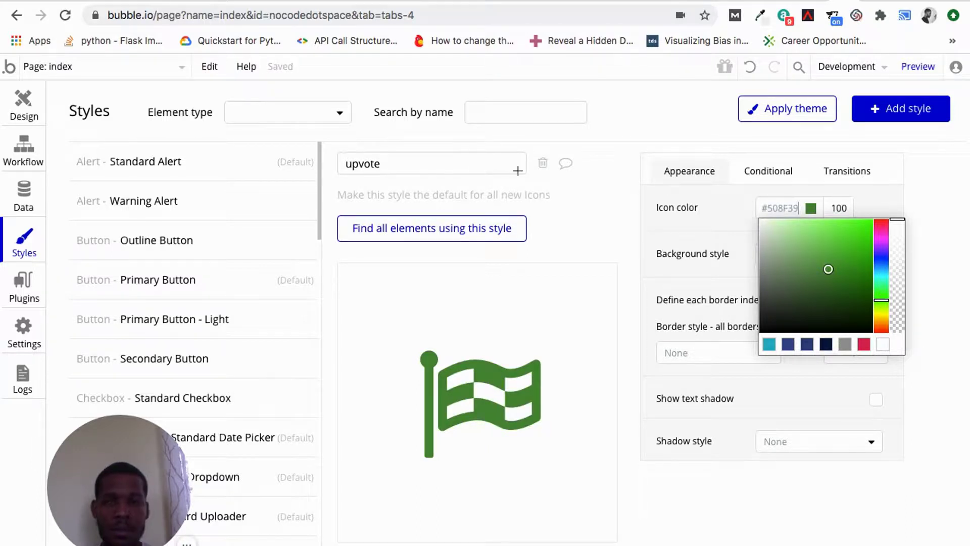
click(20, 104)
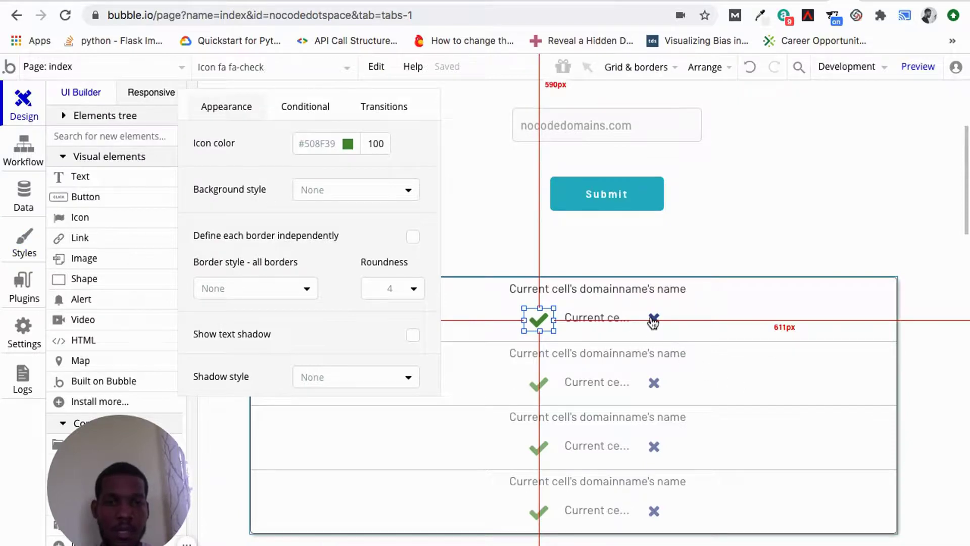
Create a new icon style named "downvote" from the cross icon beside the votes text
click(653, 320)
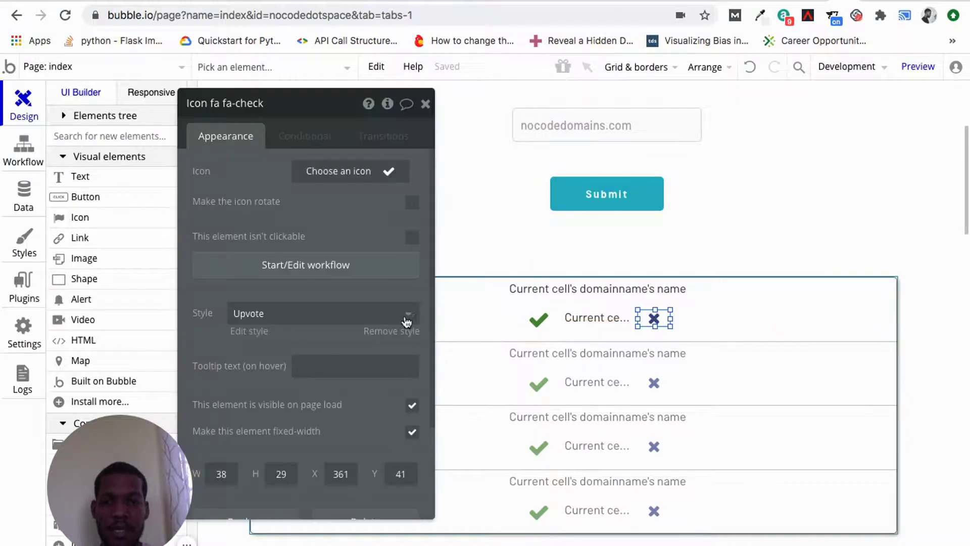
click(260, 323)
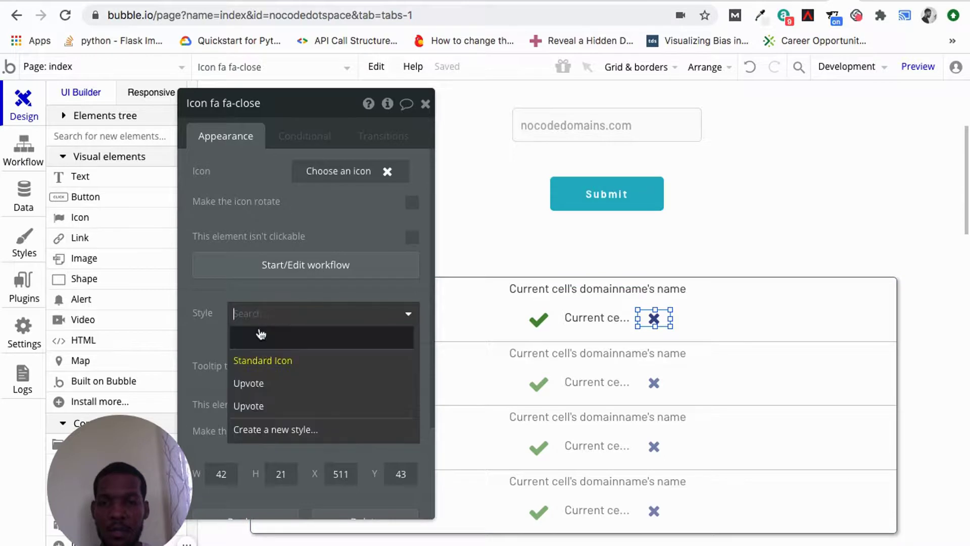
click(261, 438)
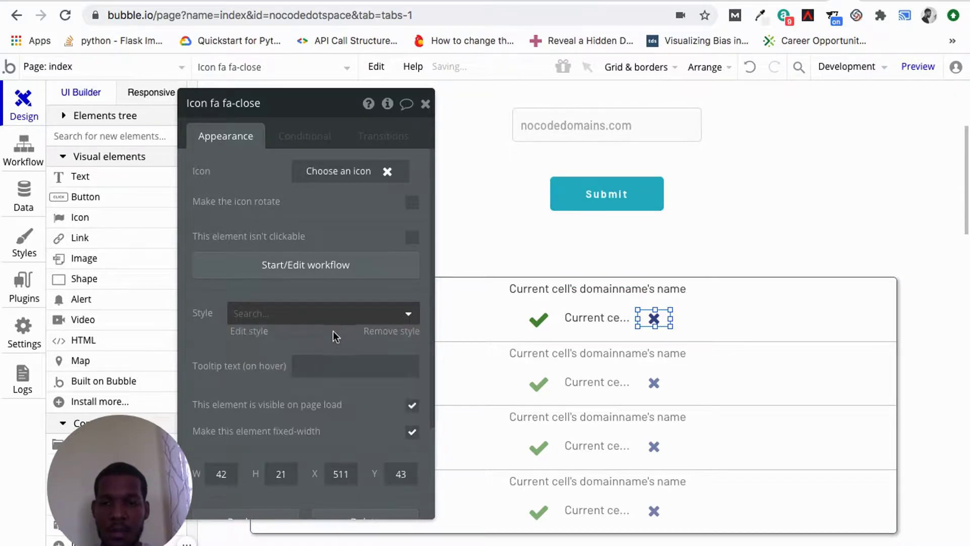
text(downvote)
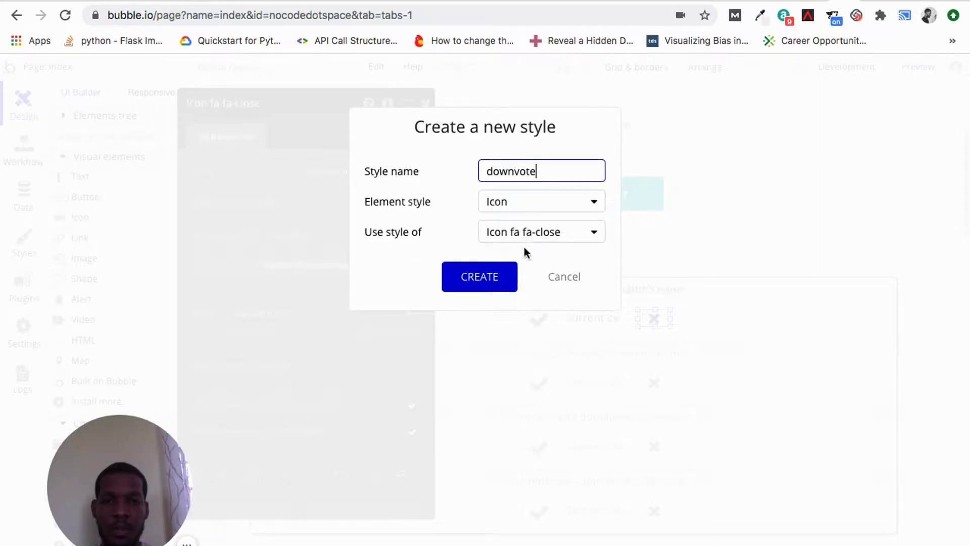
click(488, 278)
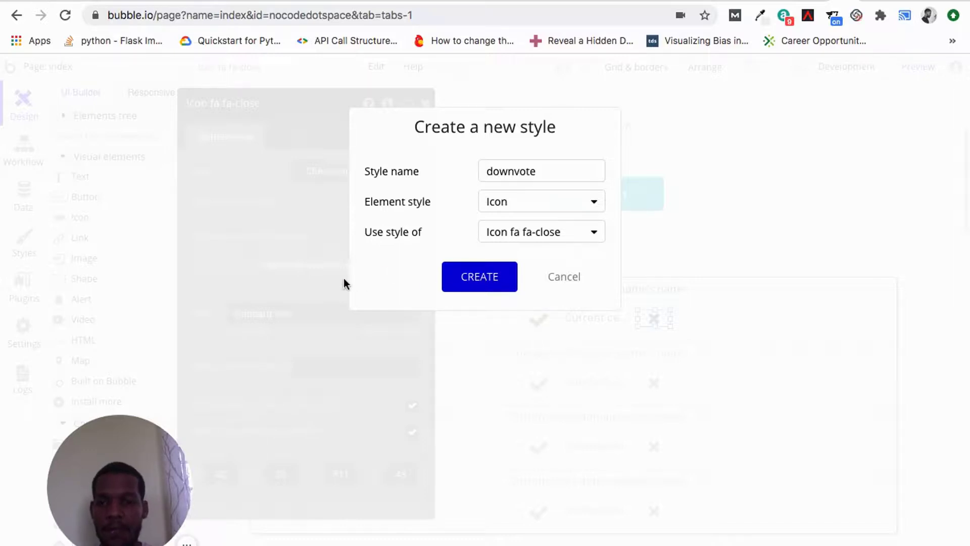
key(Return)
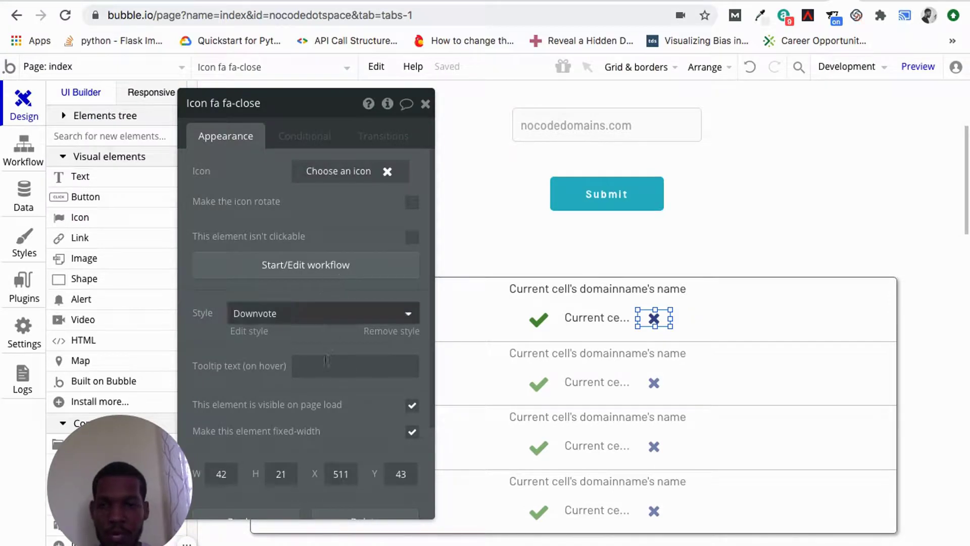
Set the downvote style's icon color to red, #D62727, and return to the page design with the property editor closed
click(250, 331)
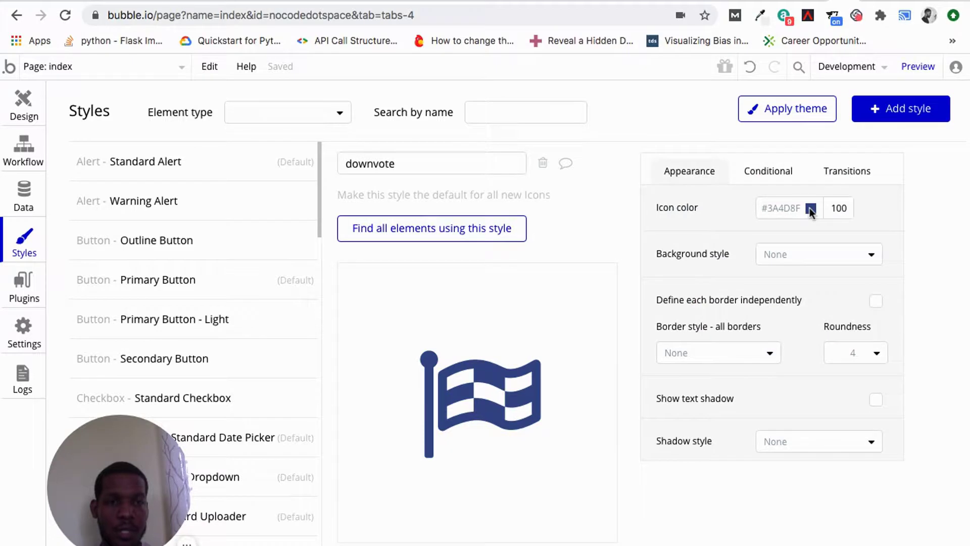
click(810, 208)
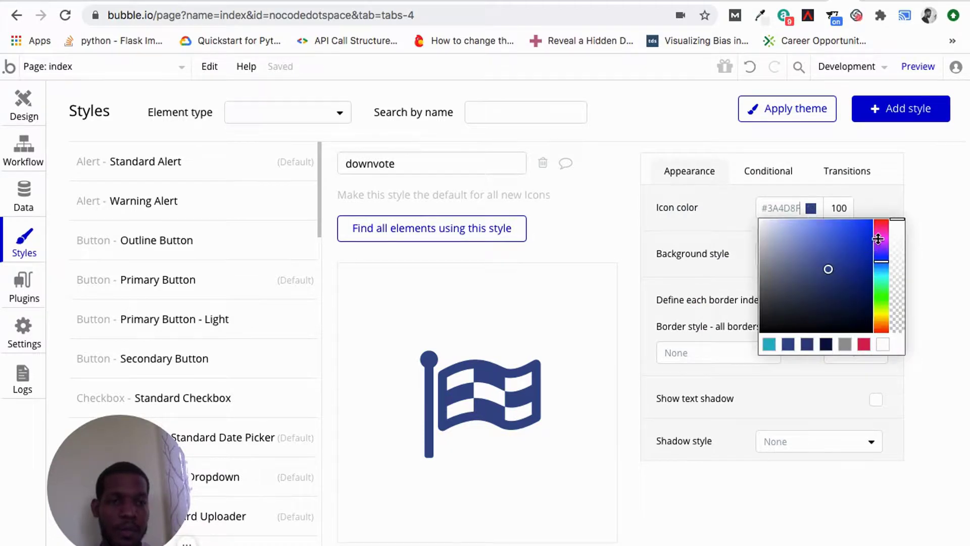
click(865, 345)
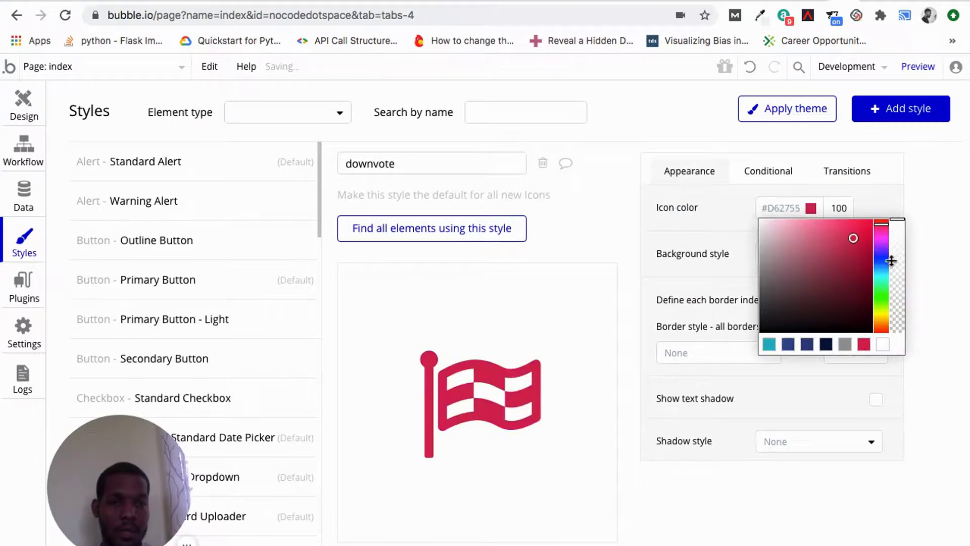
click(880, 329)
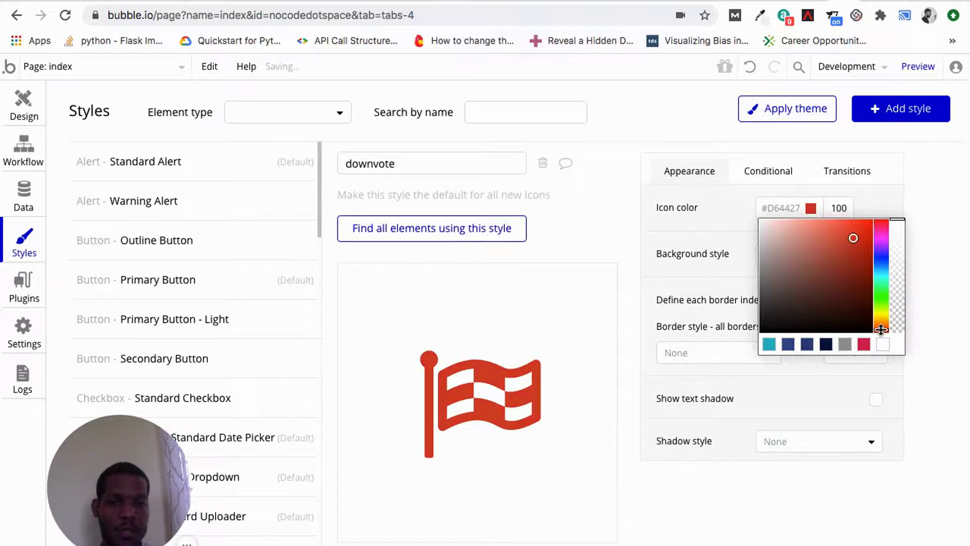
drag(880, 330, 882, 351)
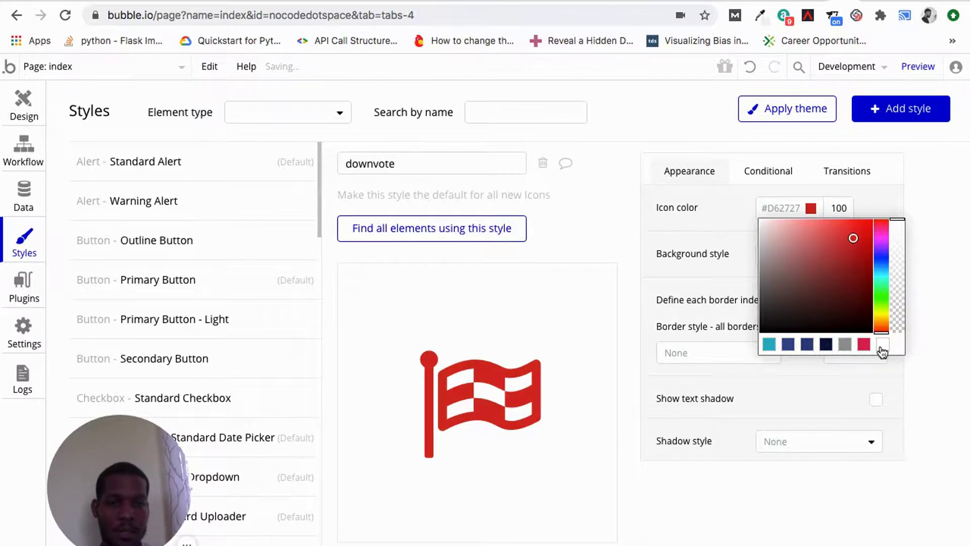
click(28, 103)
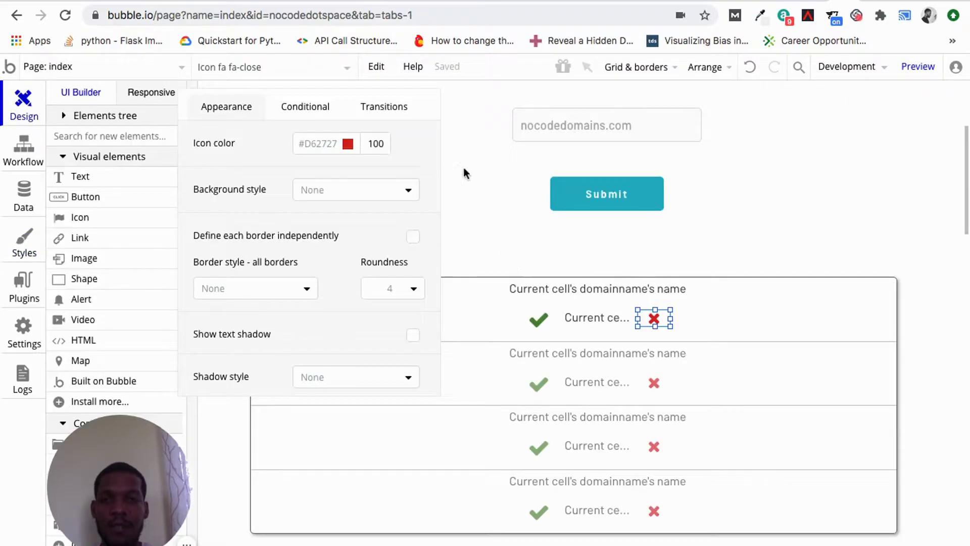
click(455, 196)
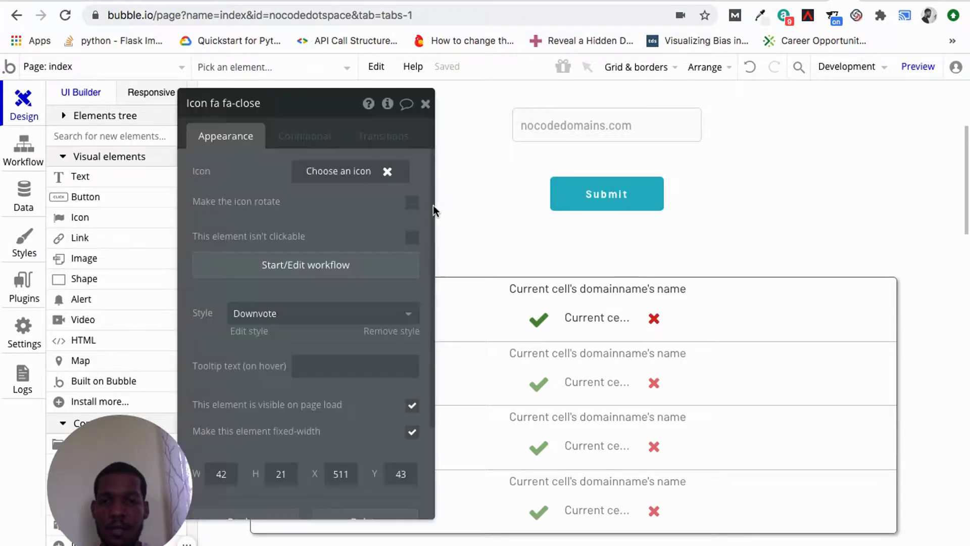
click(426, 106)
click(426, 105)
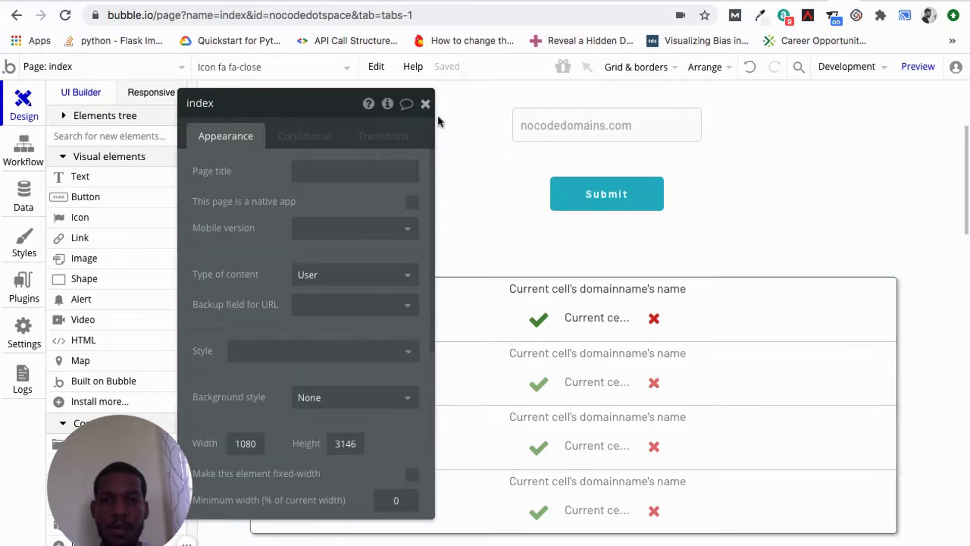
Create a click workflow for the upvote check icon with a Make changes to thing action targeting Current cell's domainname
click(536, 320)
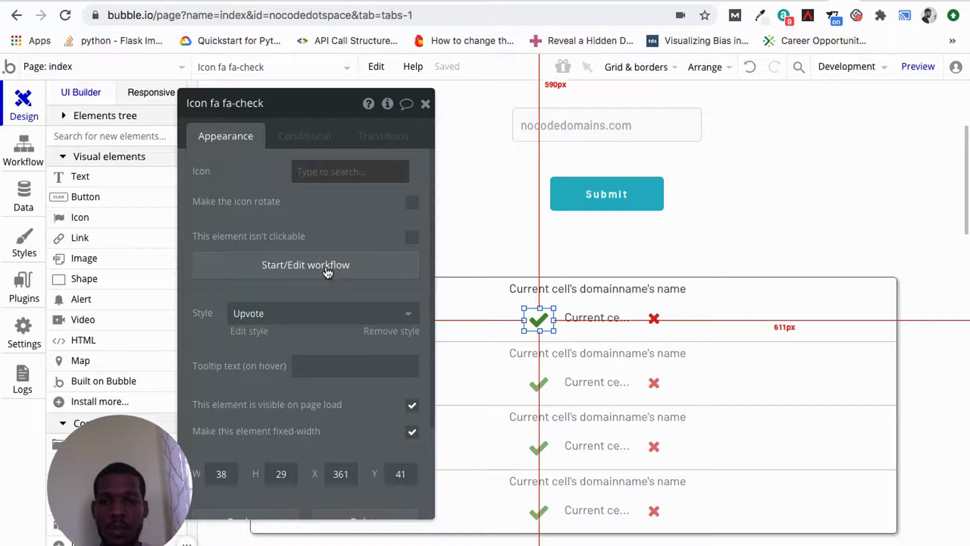
click(270, 274)
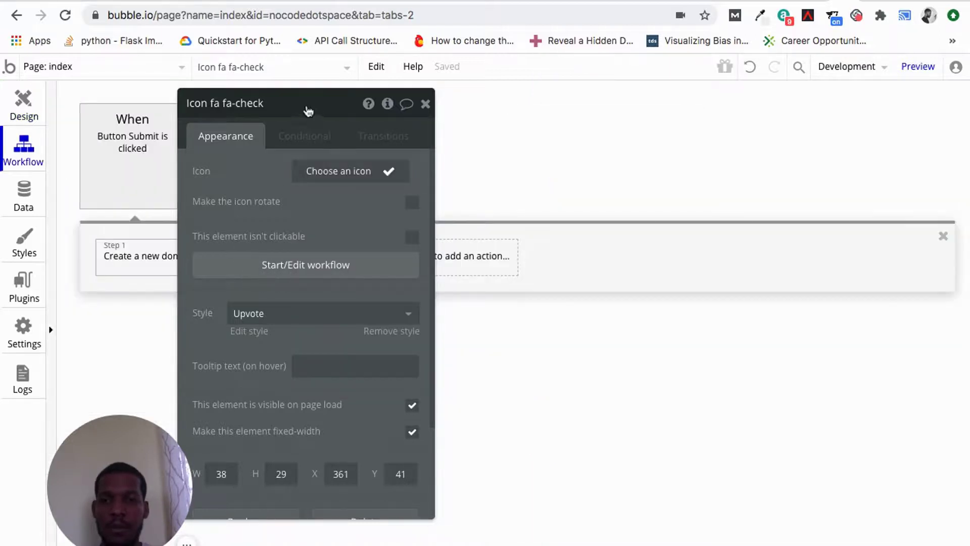
click(599, 108)
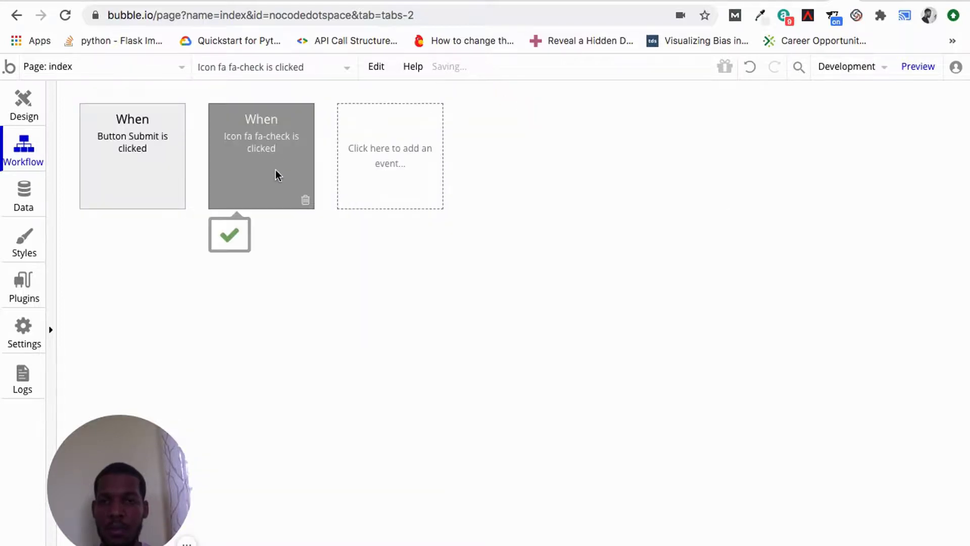
click(153, 257)
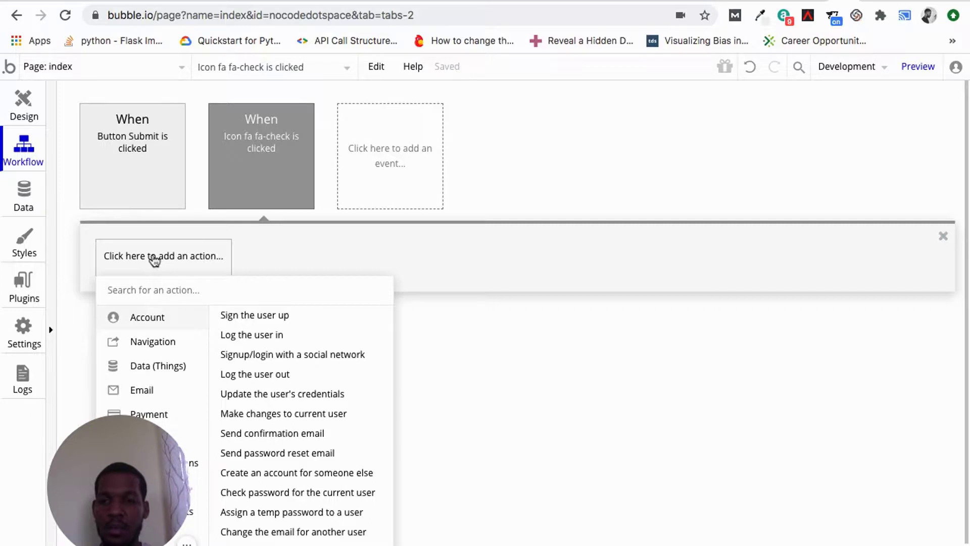
mouse_move(167, 369)
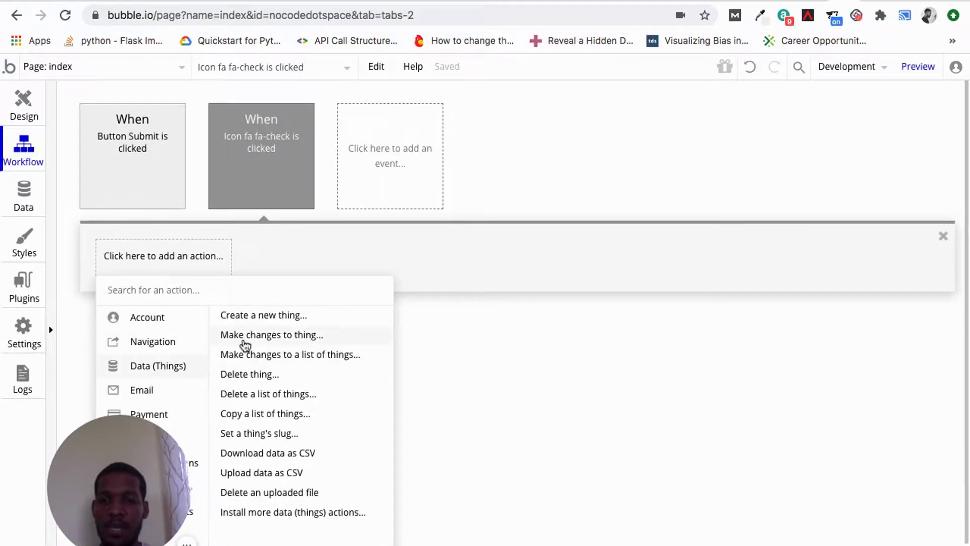
click(245, 343)
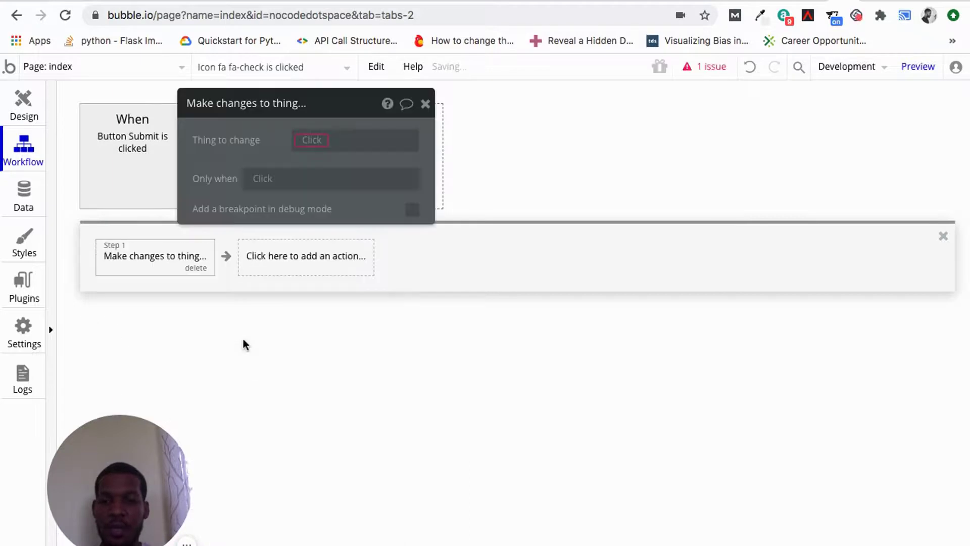
click(308, 149)
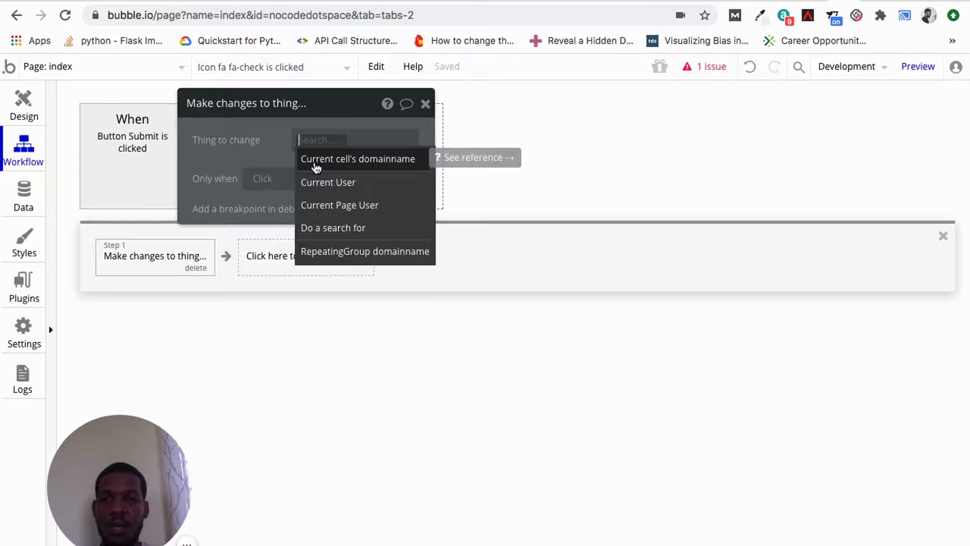
click(314, 159)
click(314, 154)
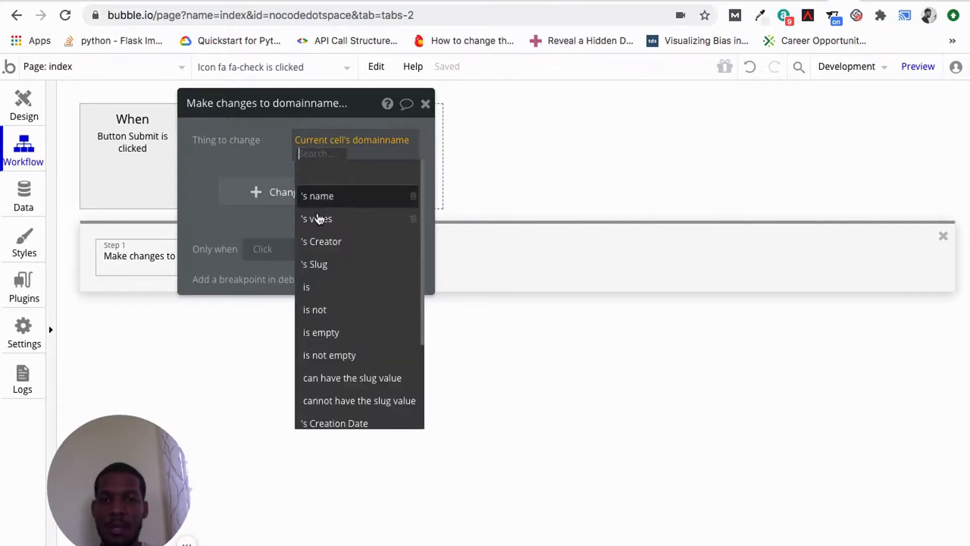
click(317, 217)
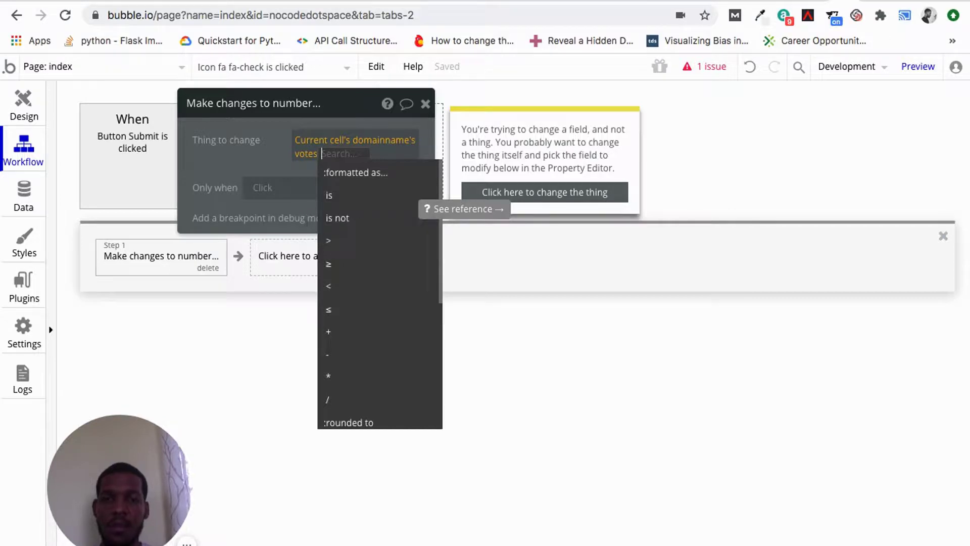
key(BackSpace)
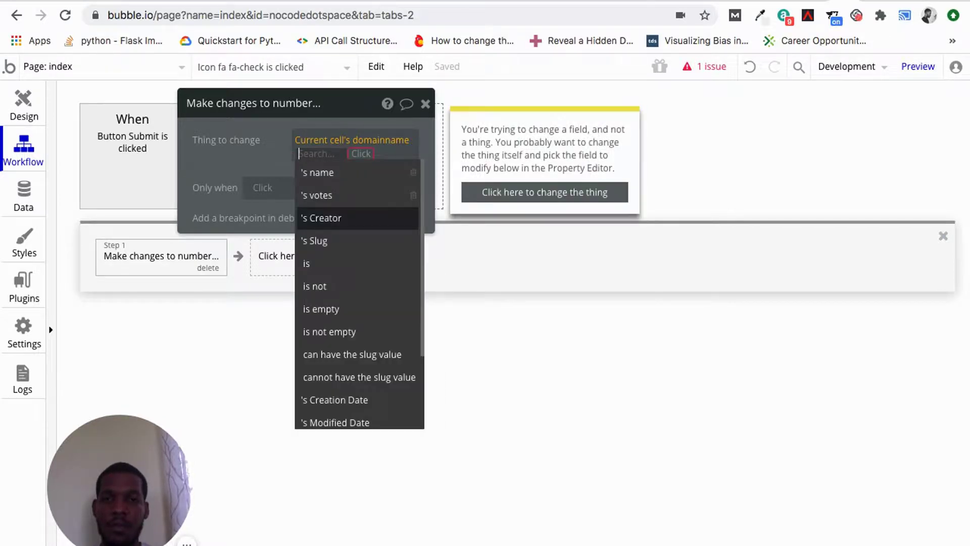
key(BackSpace)
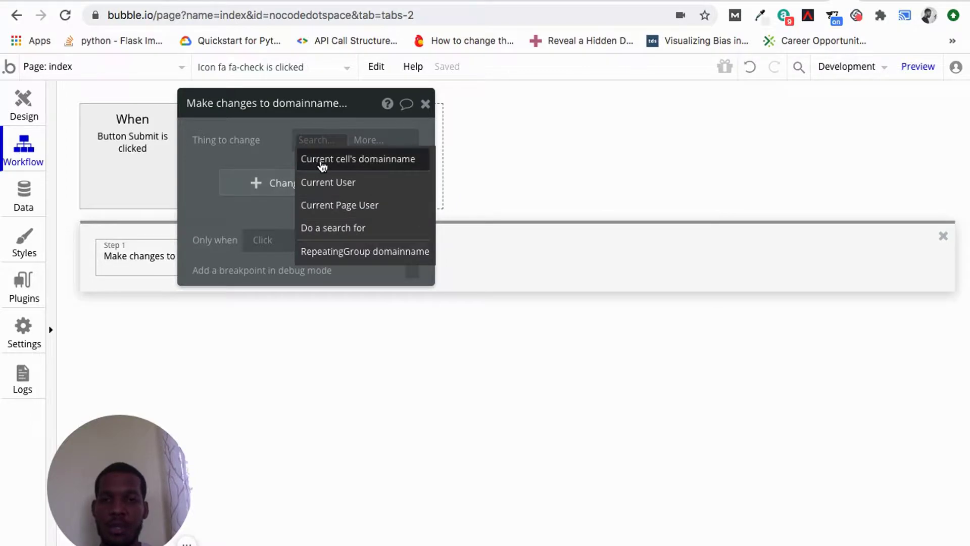
click(322, 167)
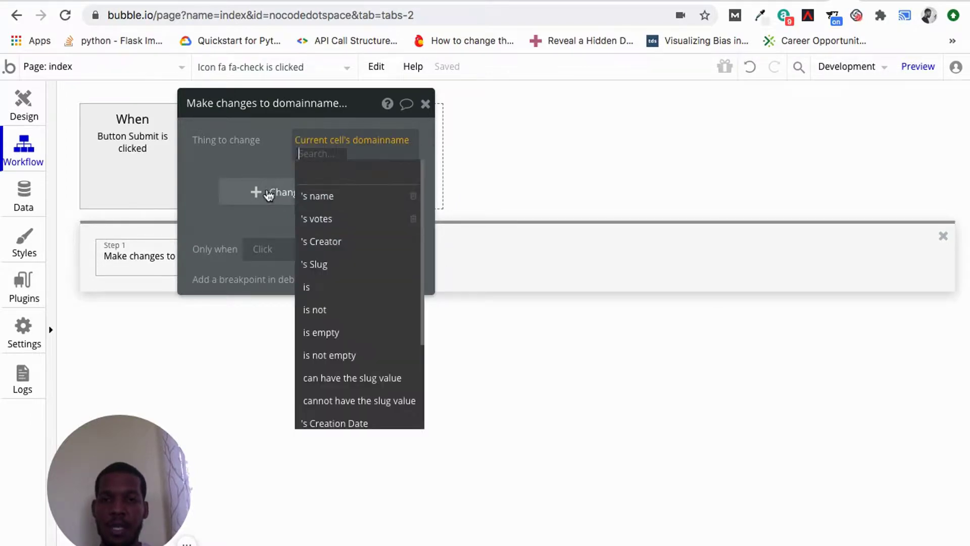
Add a change to the votes field in the upvote action, based on Current cell's domainname's votes
click(268, 196)
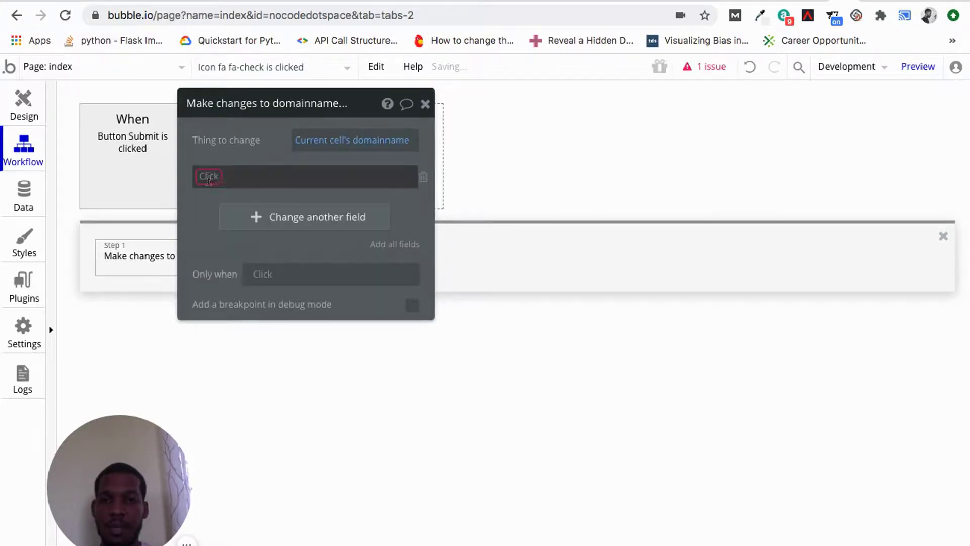
click(208, 177)
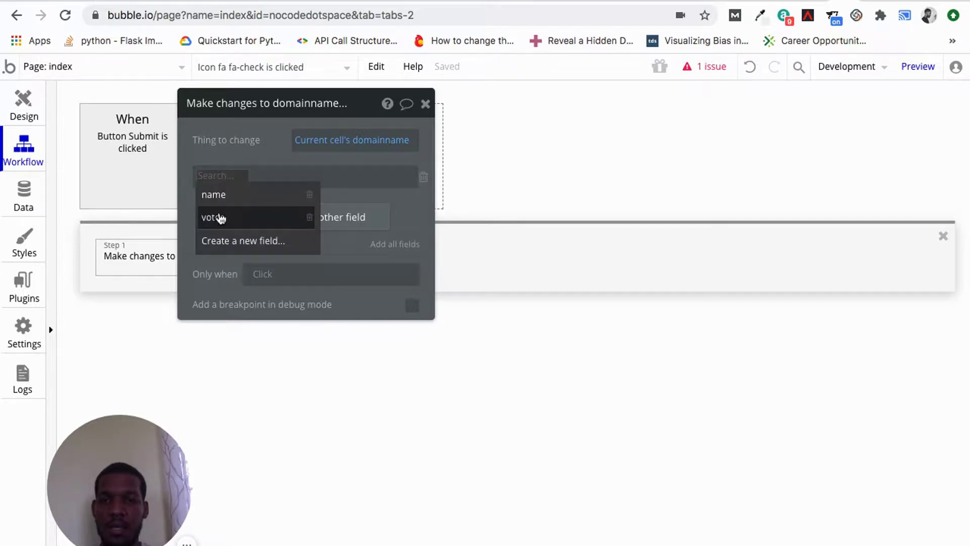
click(220, 217)
click(245, 178)
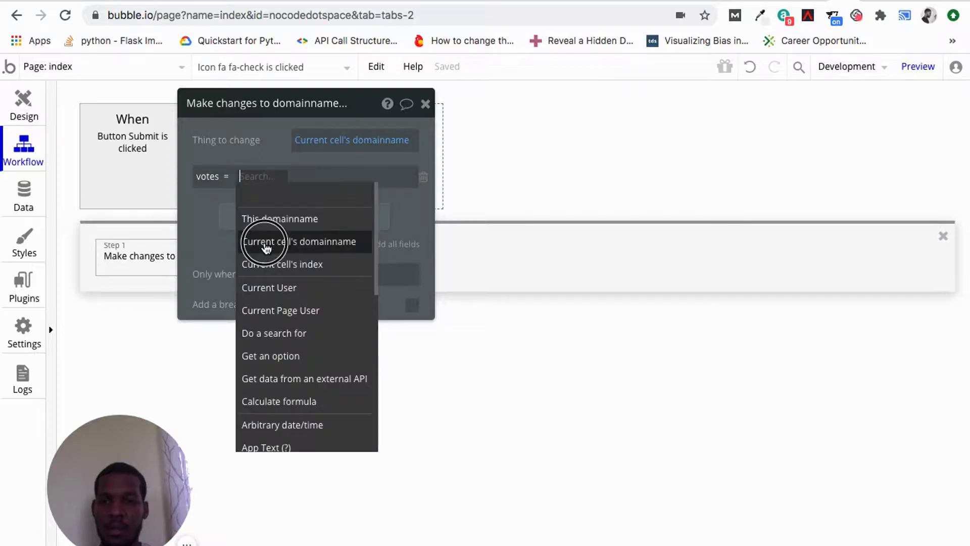
click(266, 247)
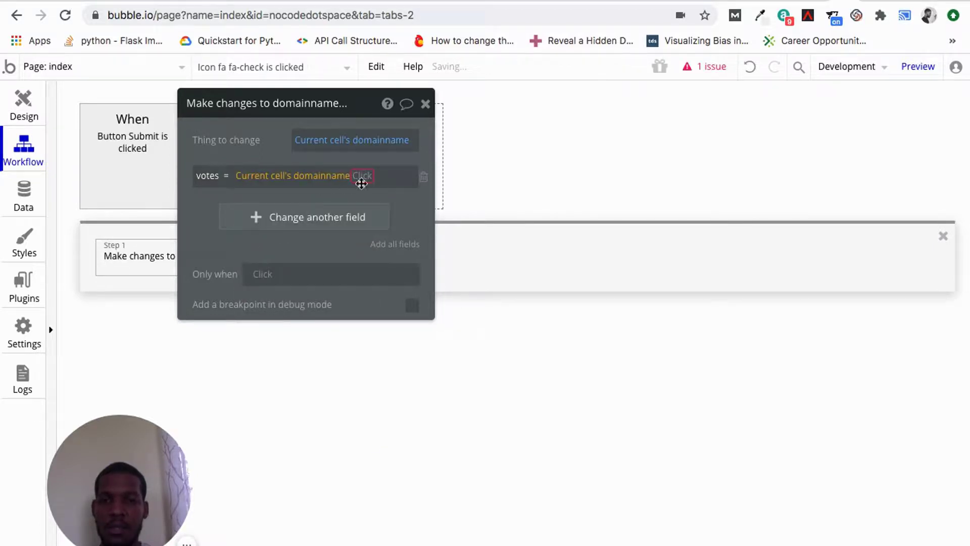
click(359, 182)
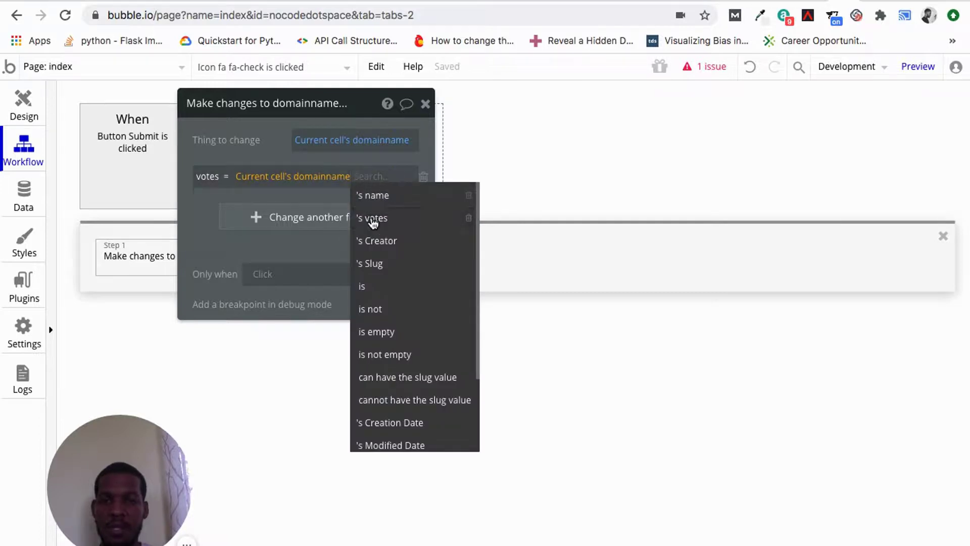
click(372, 217)
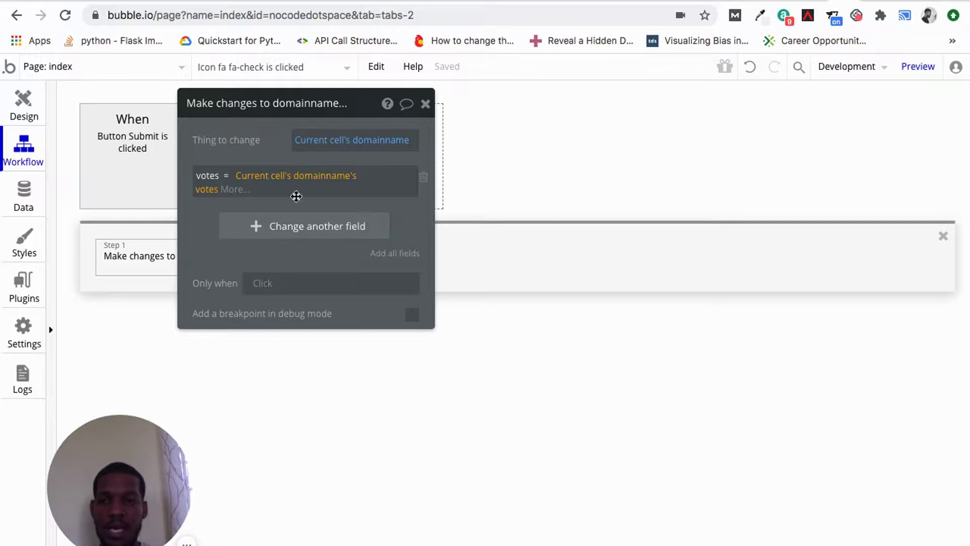
Extend the upvote action's votes expression with + 1 and close the action's properties
click(234, 196)
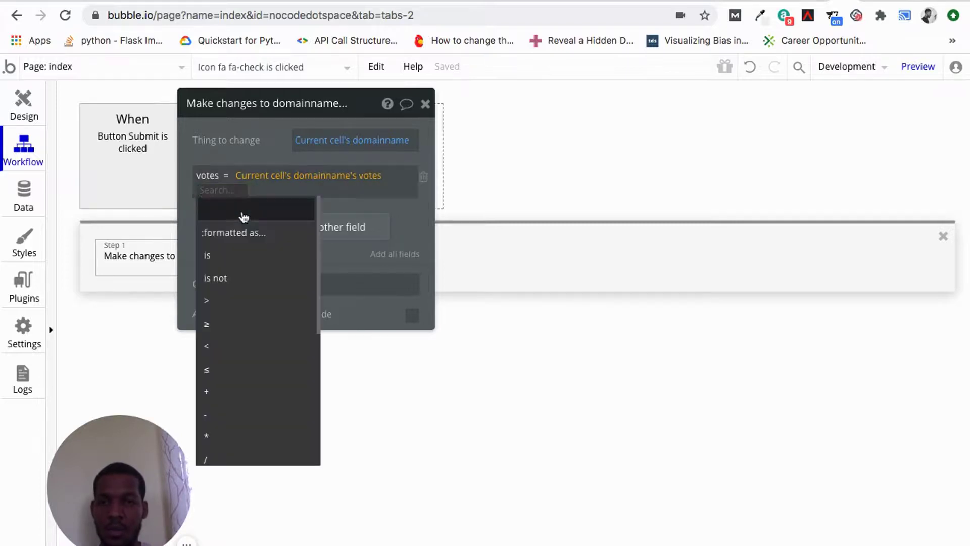
click(219, 393)
text(1)
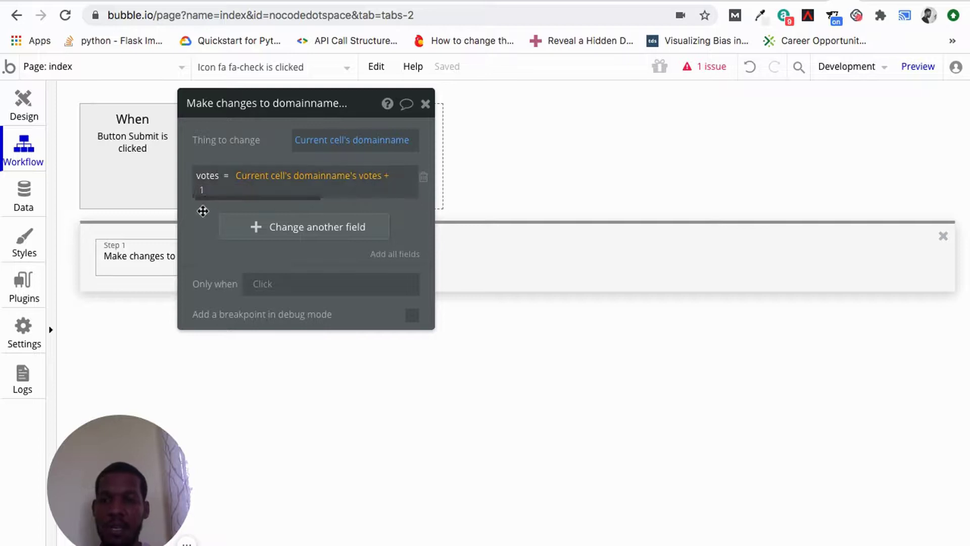
click(207, 208)
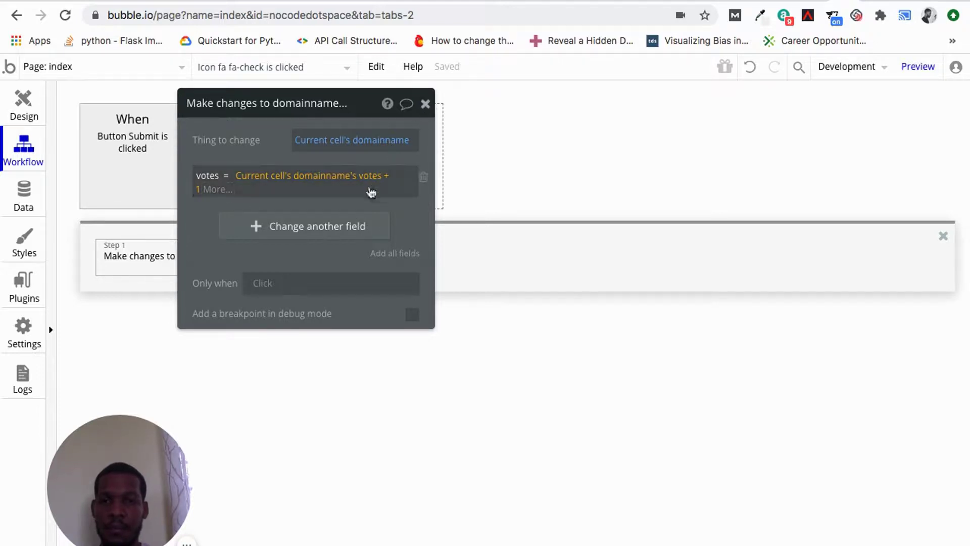
click(426, 105)
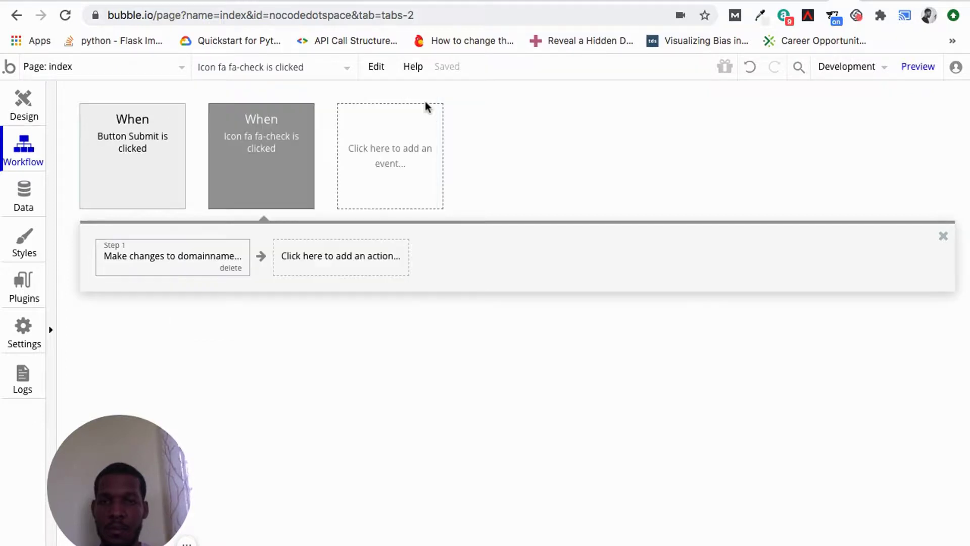
Create a click workflow for the downvote cross icon with a Make changes to thing action targeting Current cell's domainname
click(22, 105)
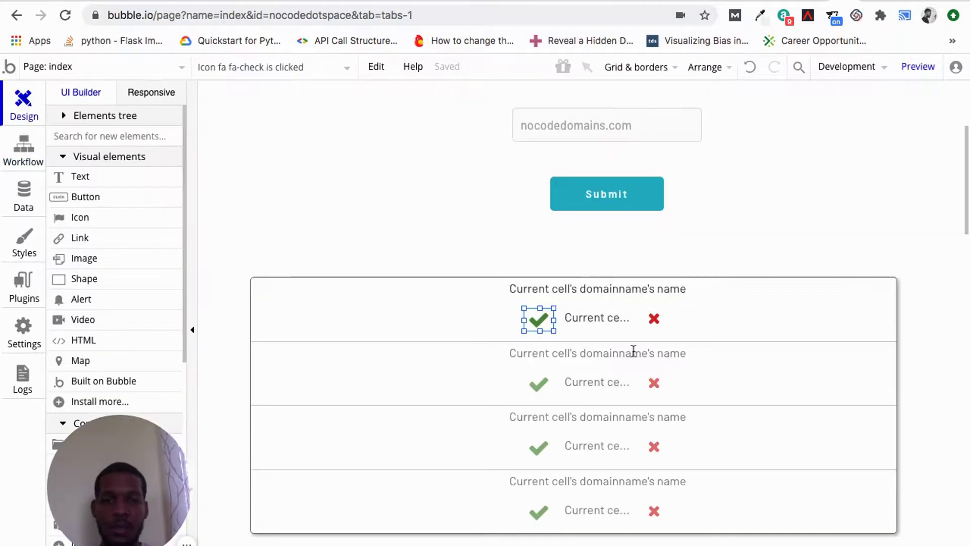
double_click(655, 320)
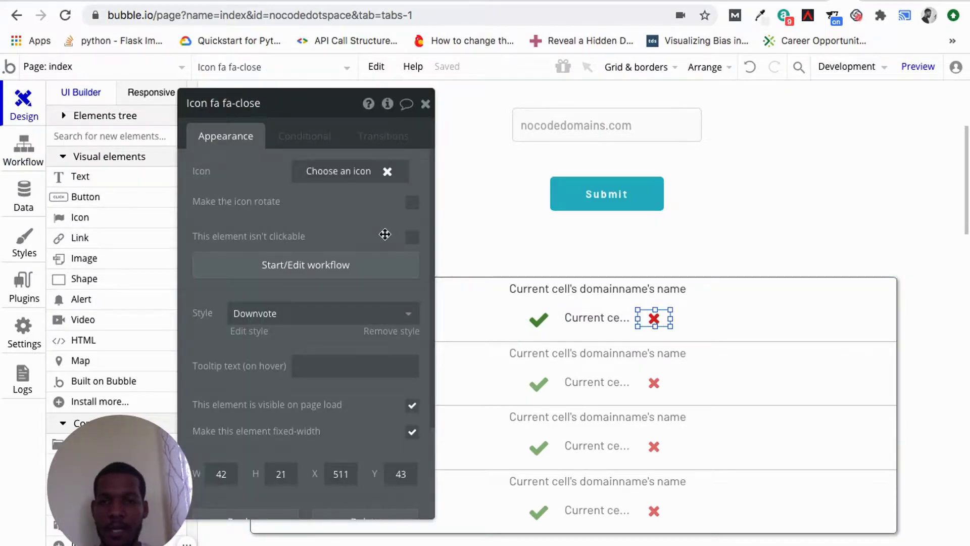
click(328, 271)
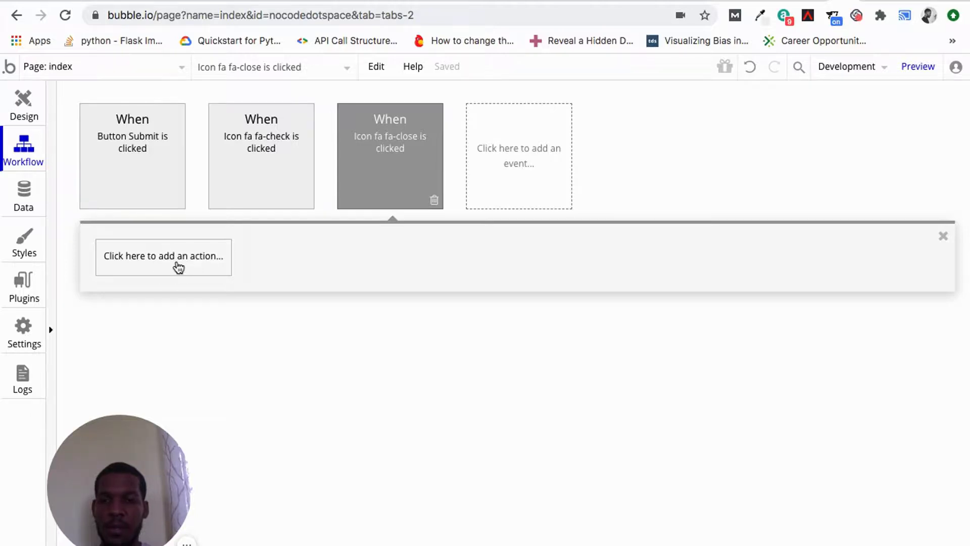
click(178, 267)
click(163, 368)
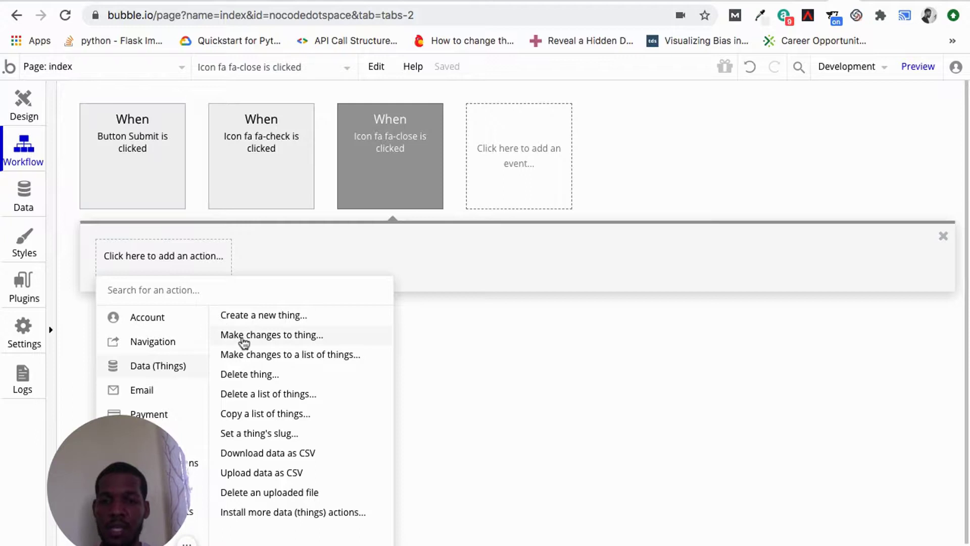
click(242, 341)
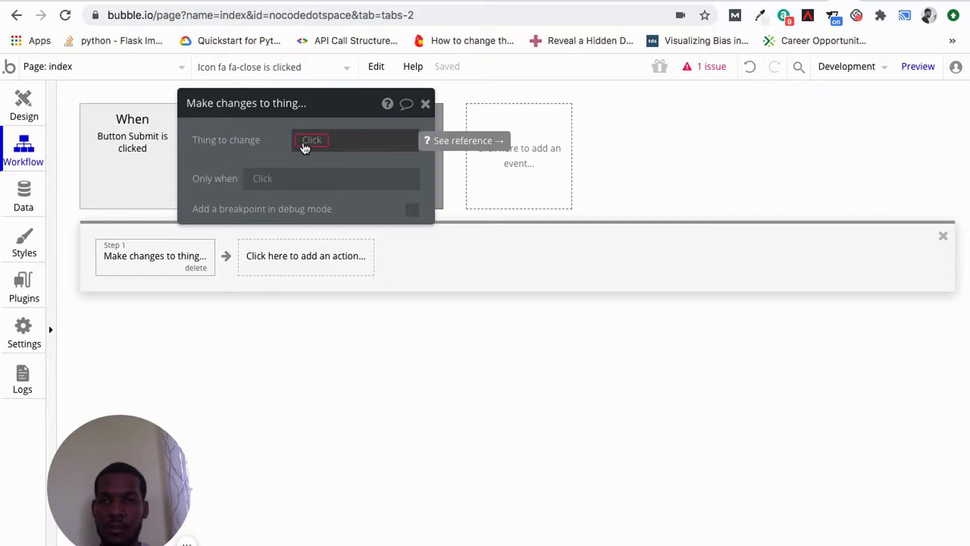
click(303, 142)
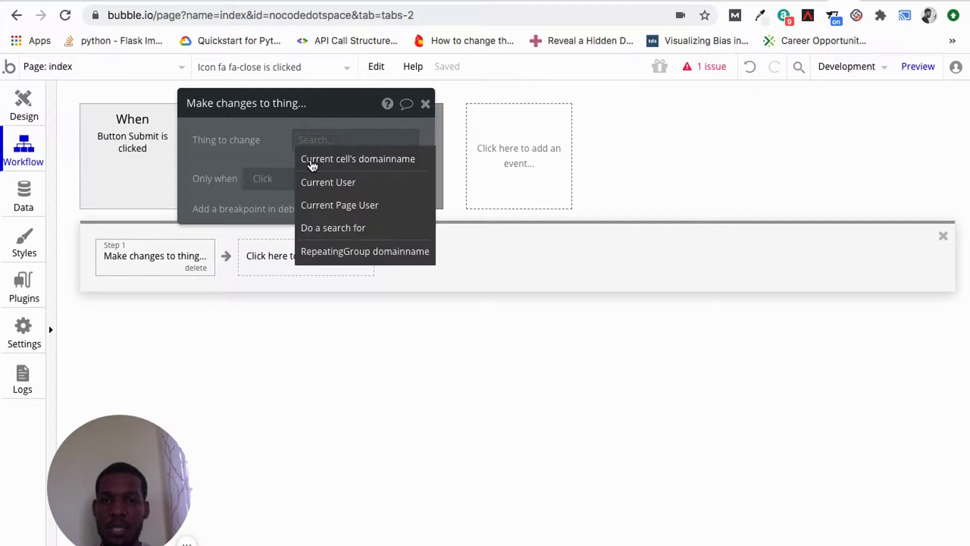
click(312, 160)
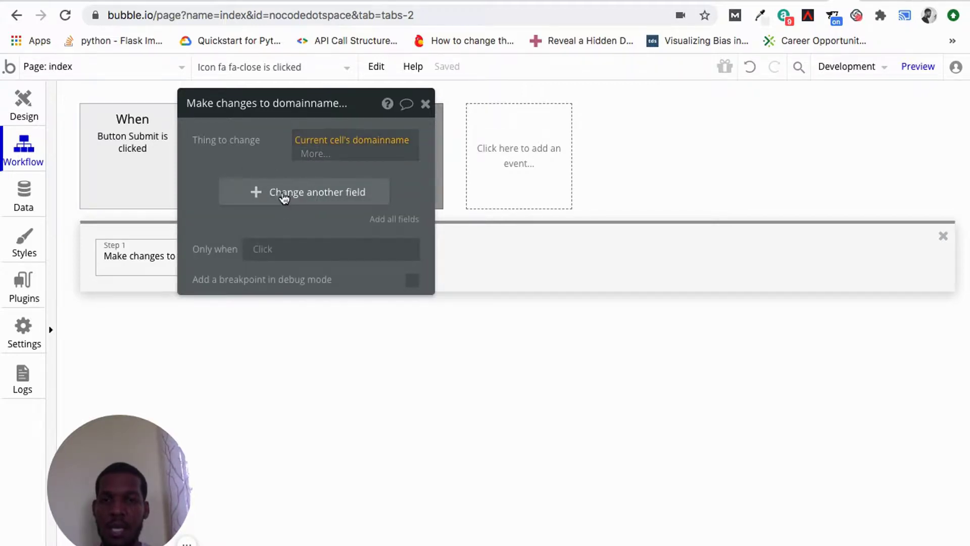
Add a change to the votes field in the downvote action, based on Current cell's domainname's votes
click(270, 193)
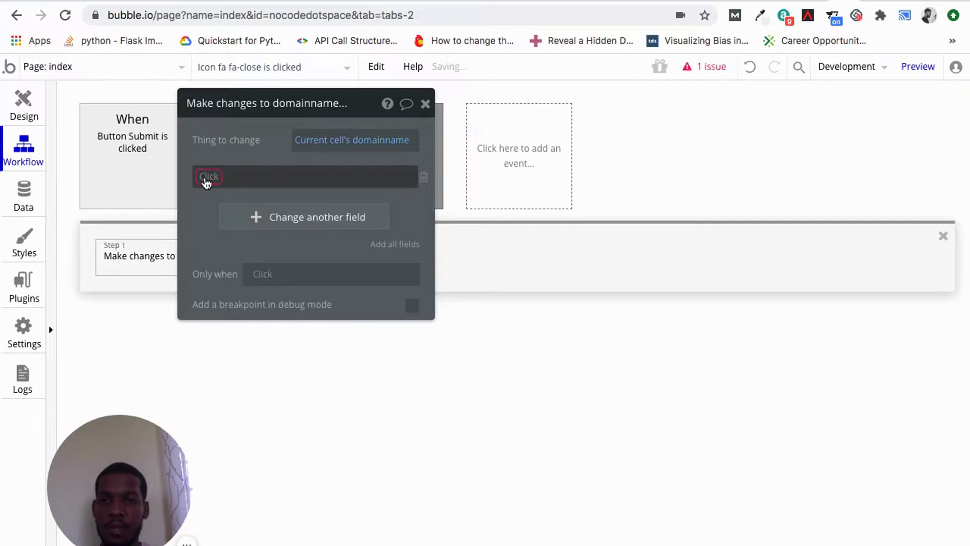
click(206, 177)
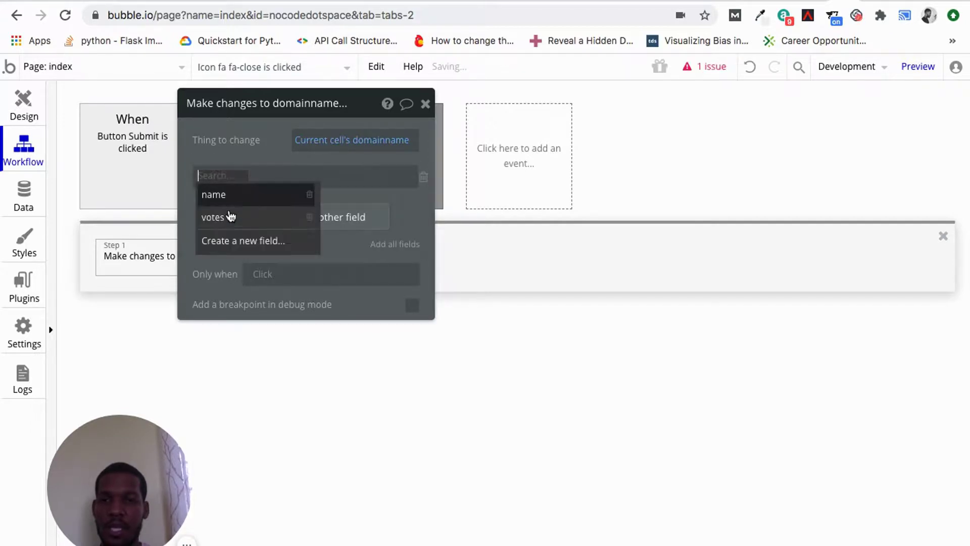
click(227, 218)
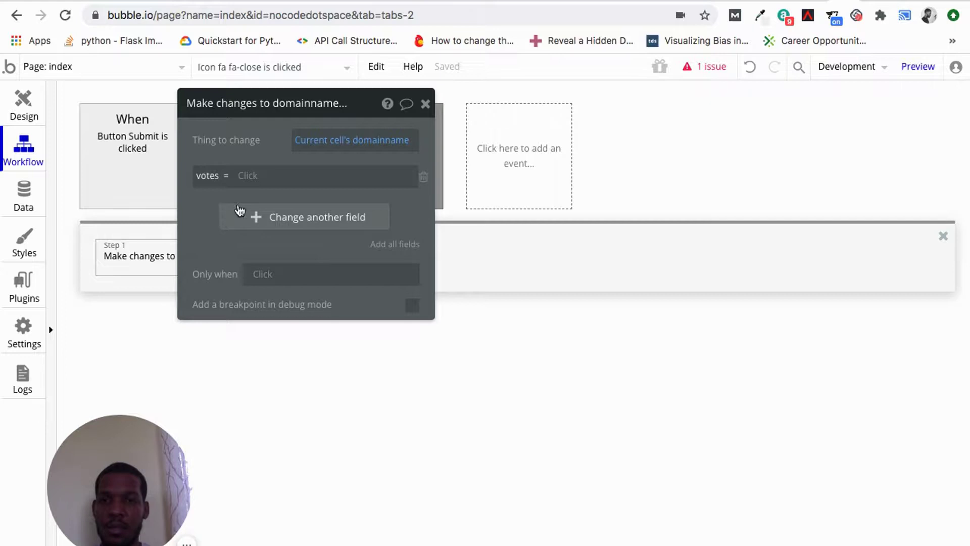
click(246, 179)
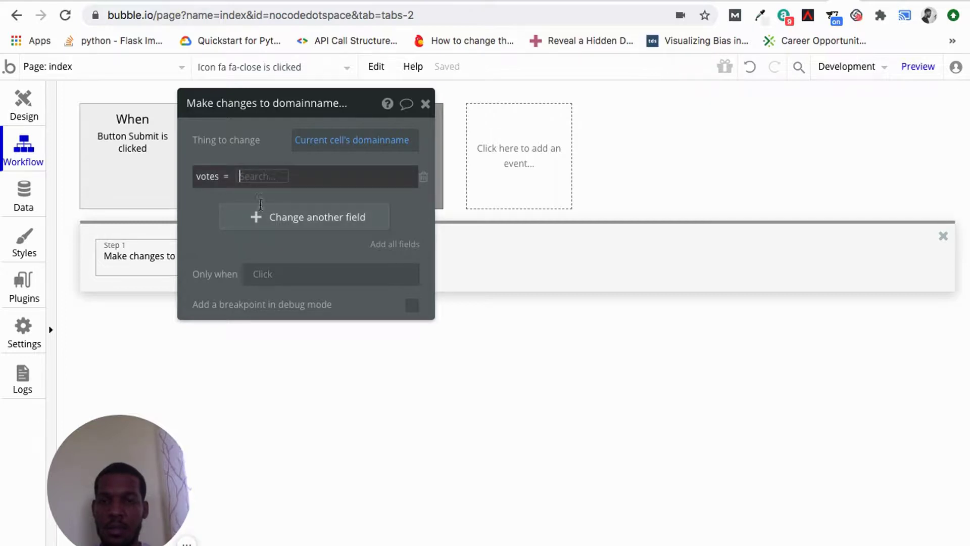
click(262, 242)
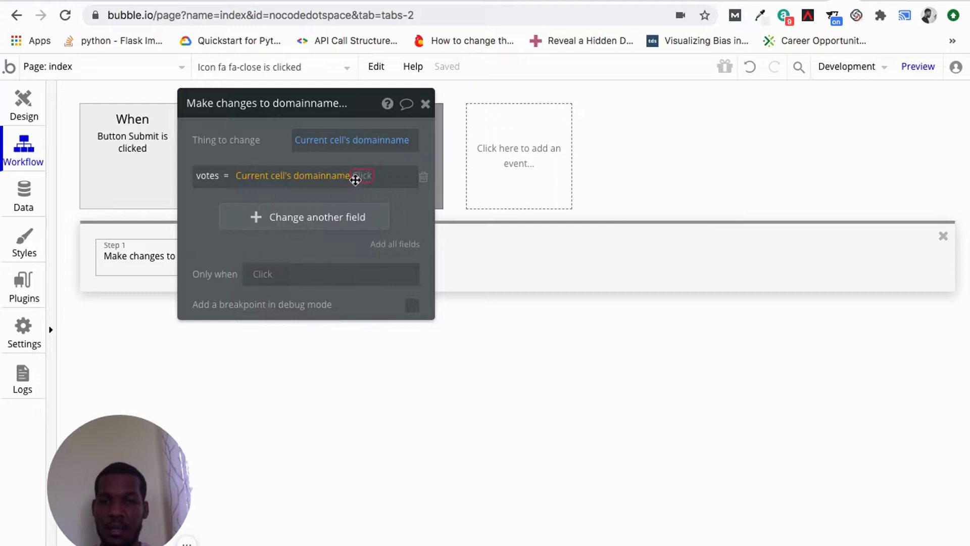
click(360, 177)
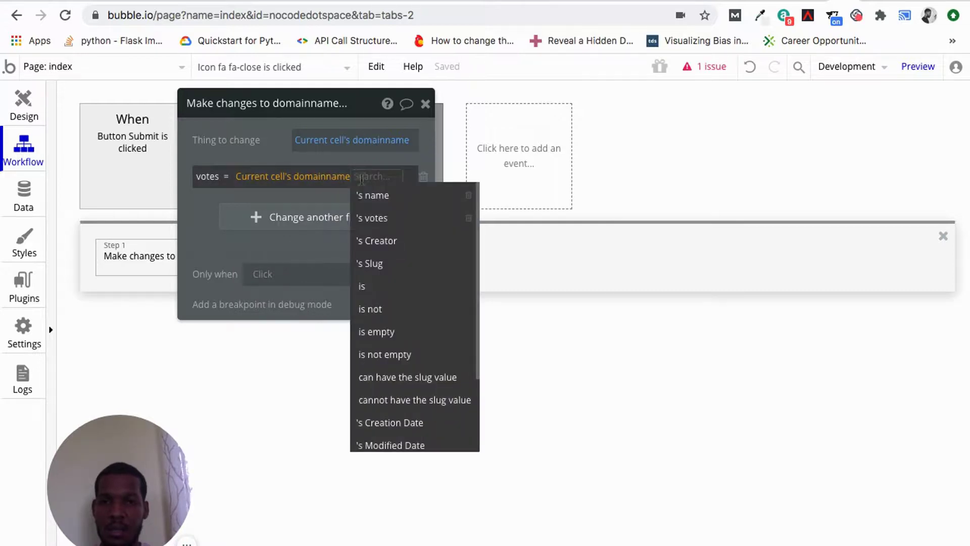
click(366, 220)
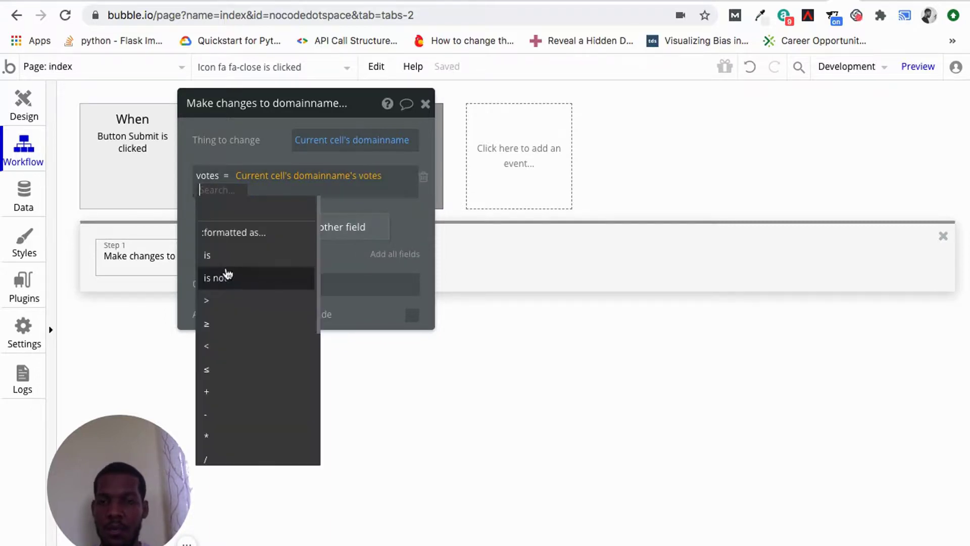
Extend the downvote action's votes expression with - 1 and close the action's properties
click(210, 414)
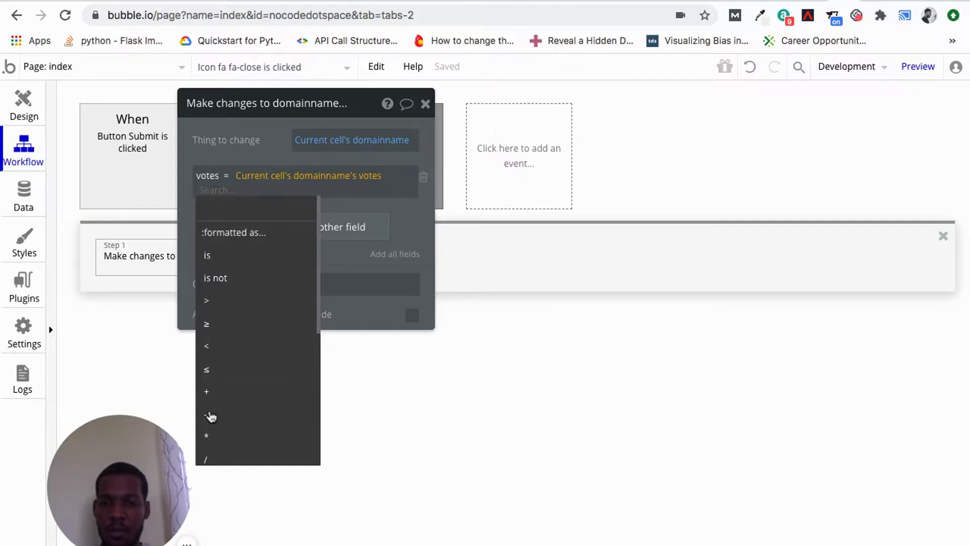
text(1)
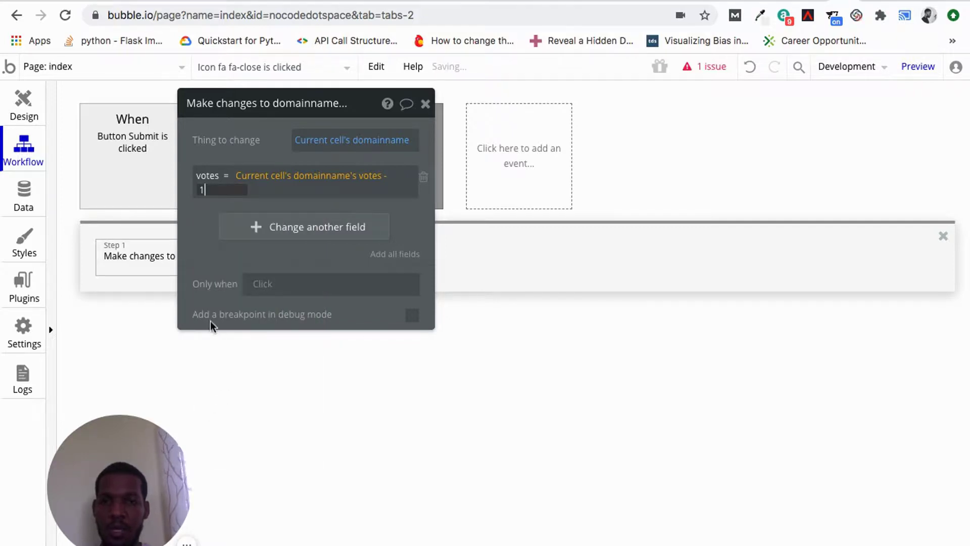
click(230, 302)
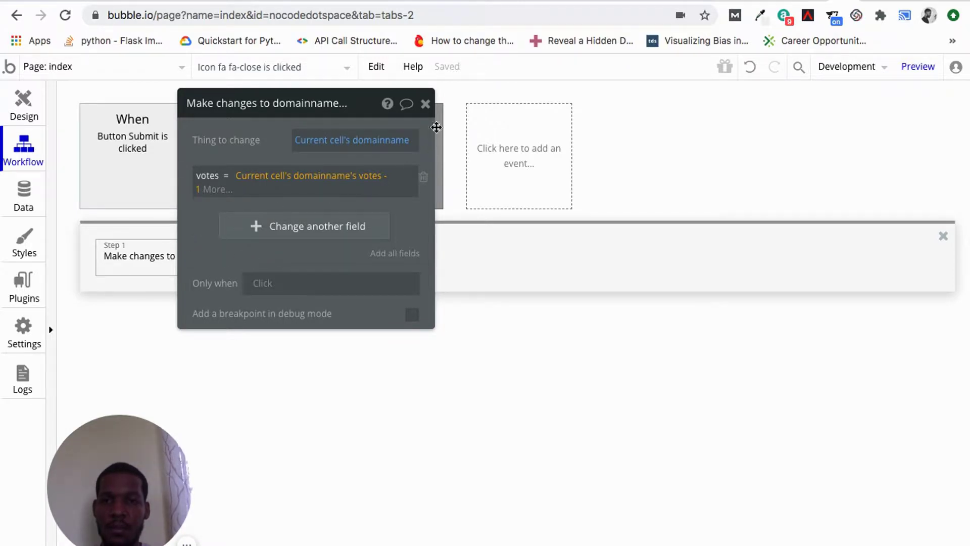
click(425, 104)
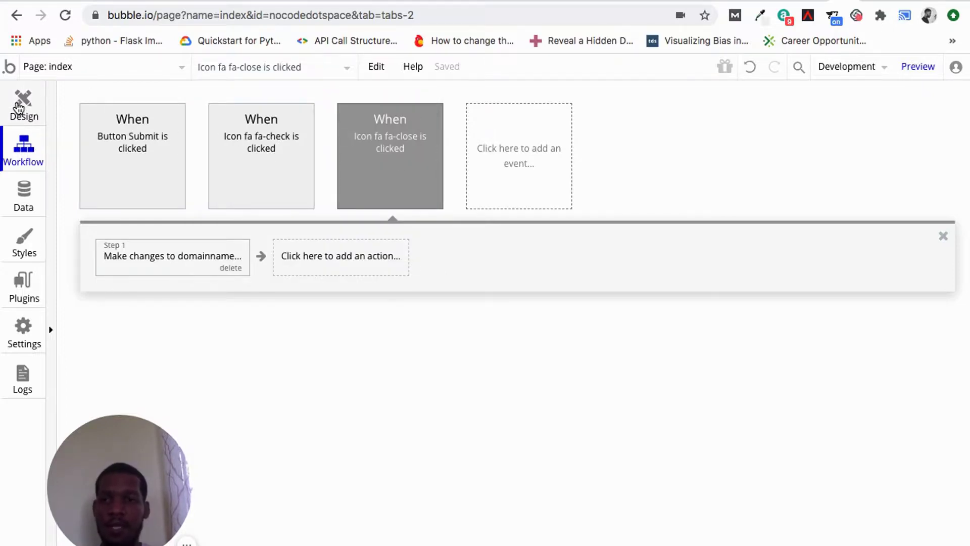
Preview the page and test voting on nocodedomains.com by upvoting it and downvoting it again
click(18, 104)
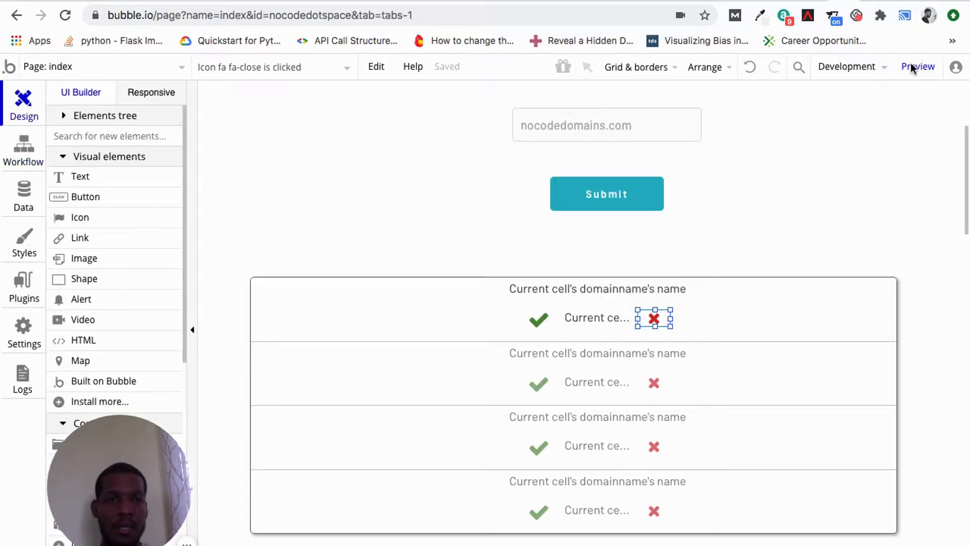
click(918, 70)
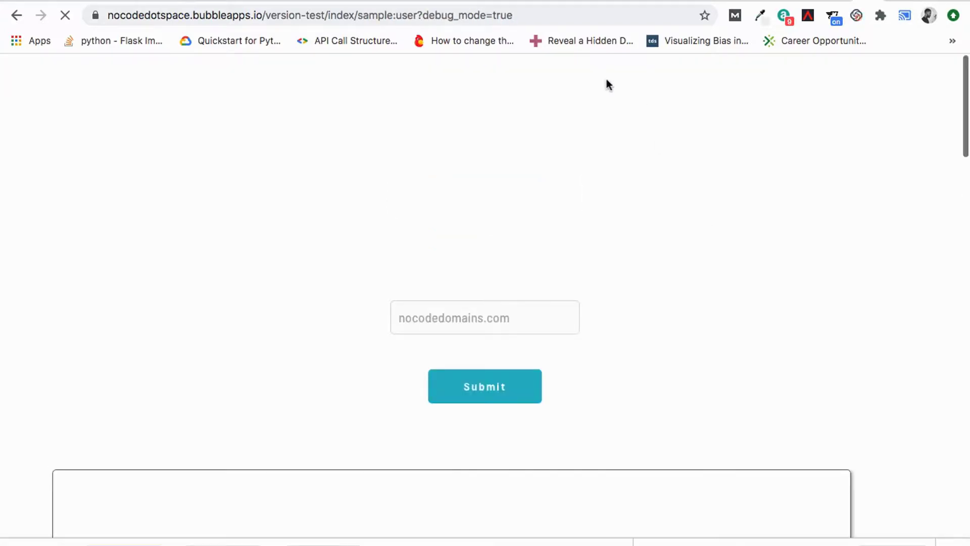
scroll(422, 435, down, 3)
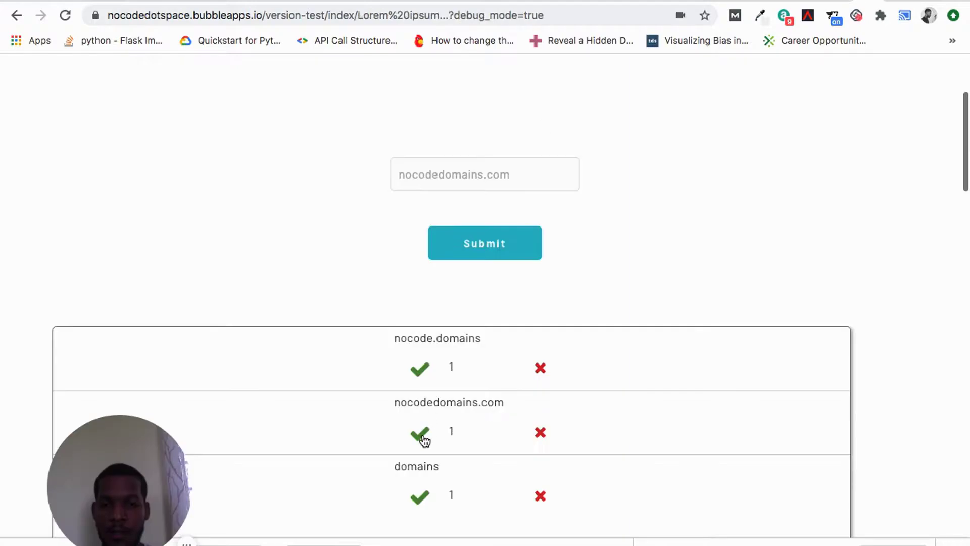
click(423, 436)
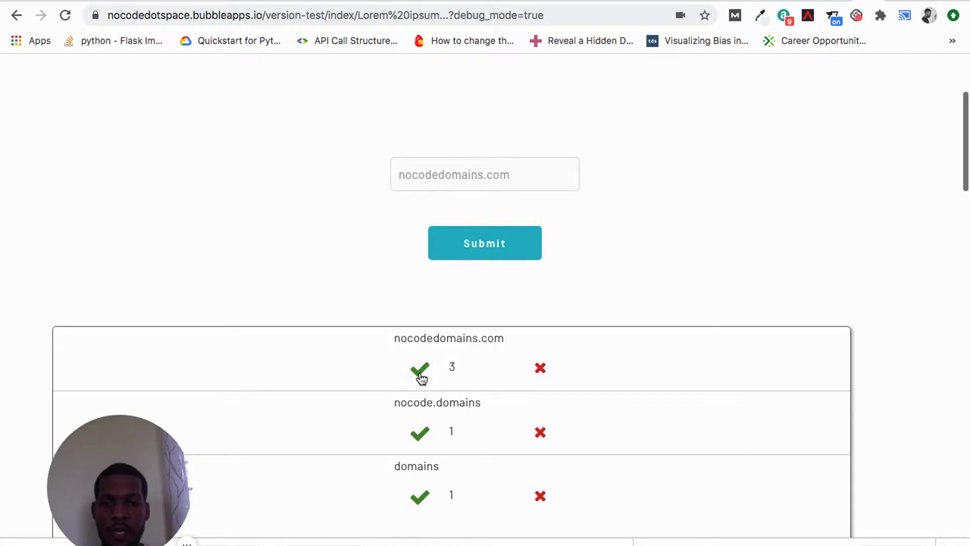
click(540, 368)
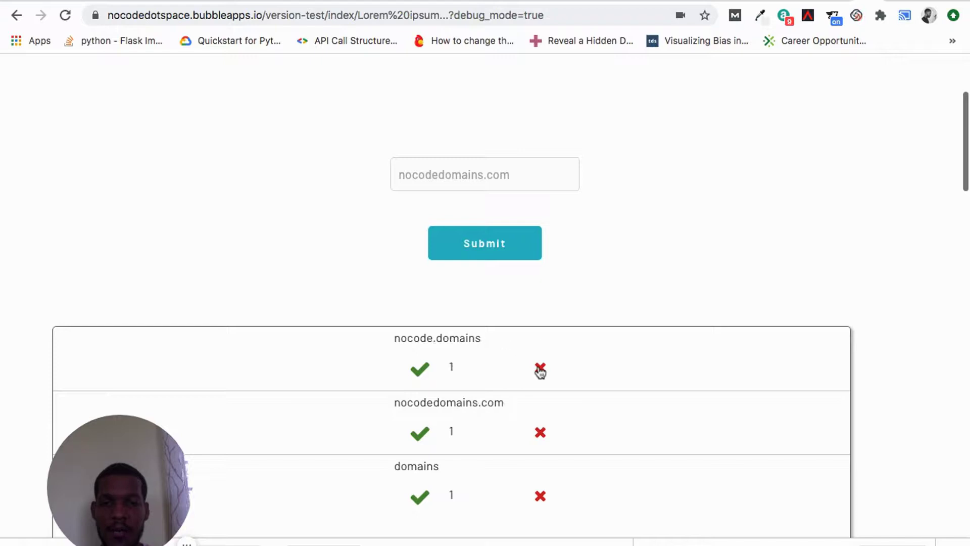
Test voting on nocode.domains in the preview by downvoting it and upvoting it again
click(540, 371)
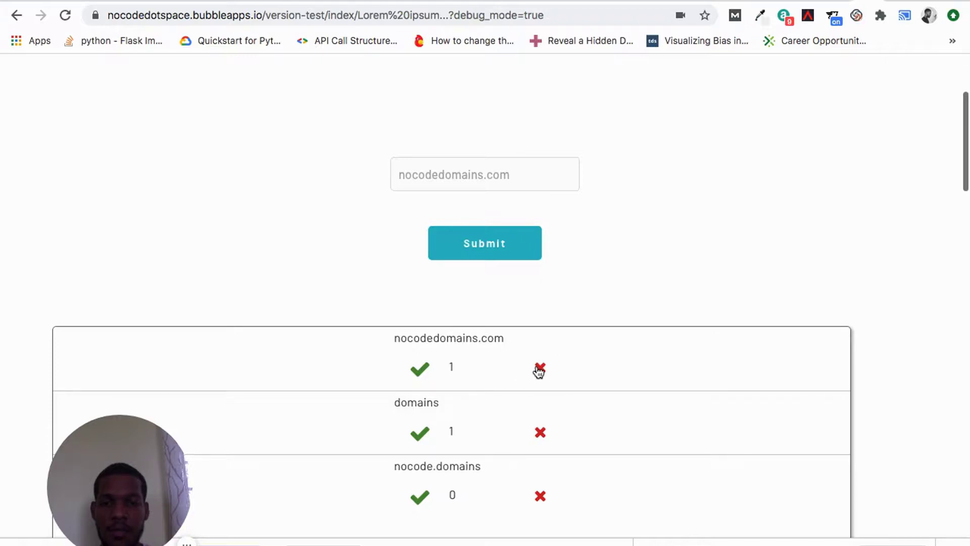
click(538, 497)
scroll(516, 478, down, 1)
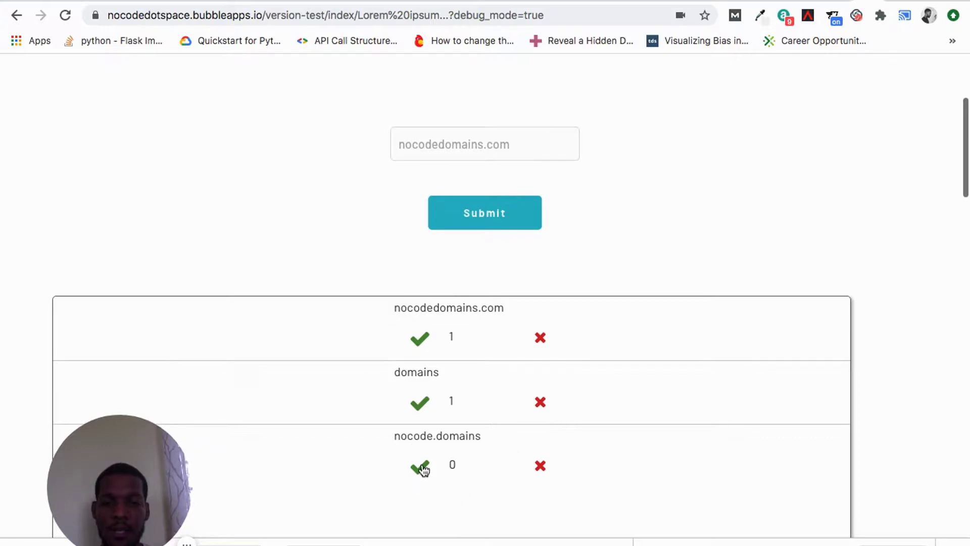
click(423, 468)
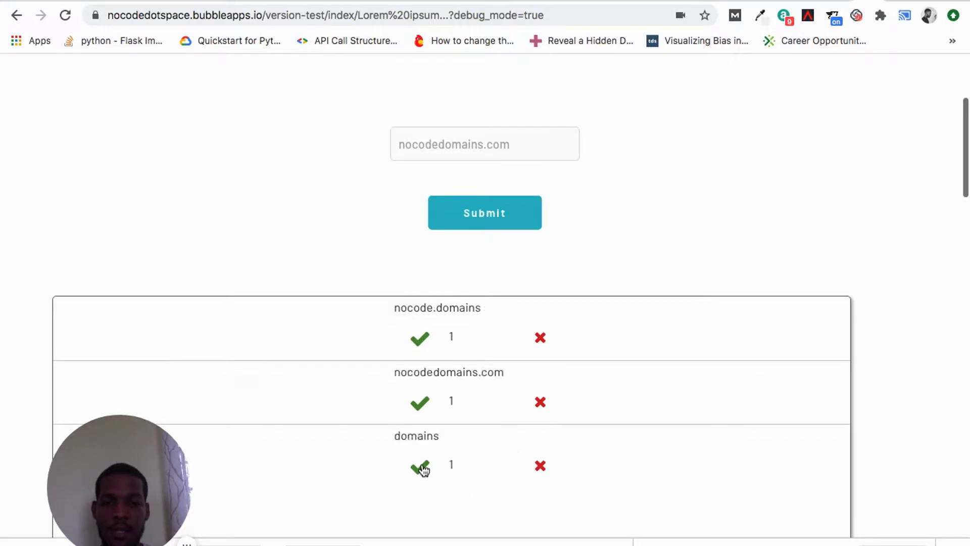
click(419, 340)
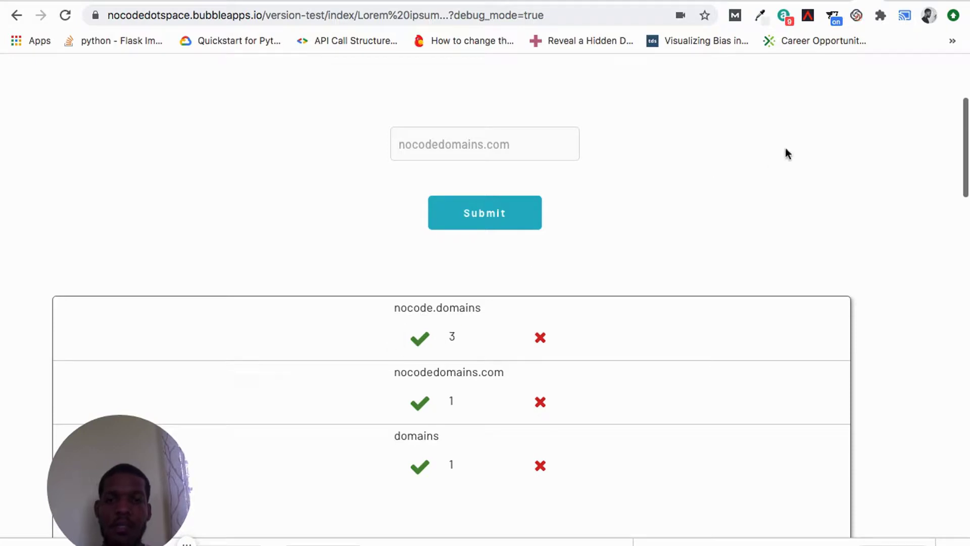
Return to the Bubble editor, close the downvote icon's properties and show the fields of the domainname data type
click(841, 3)
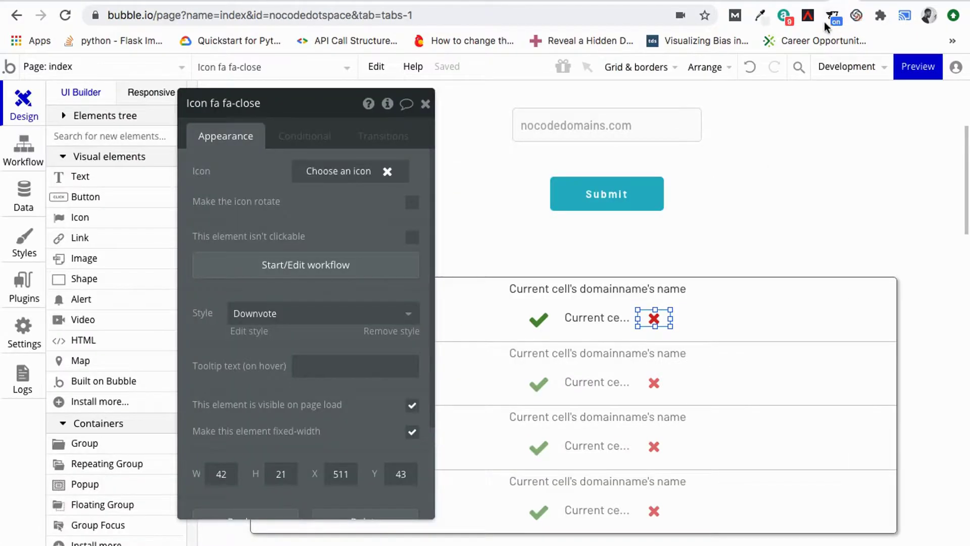
click(426, 104)
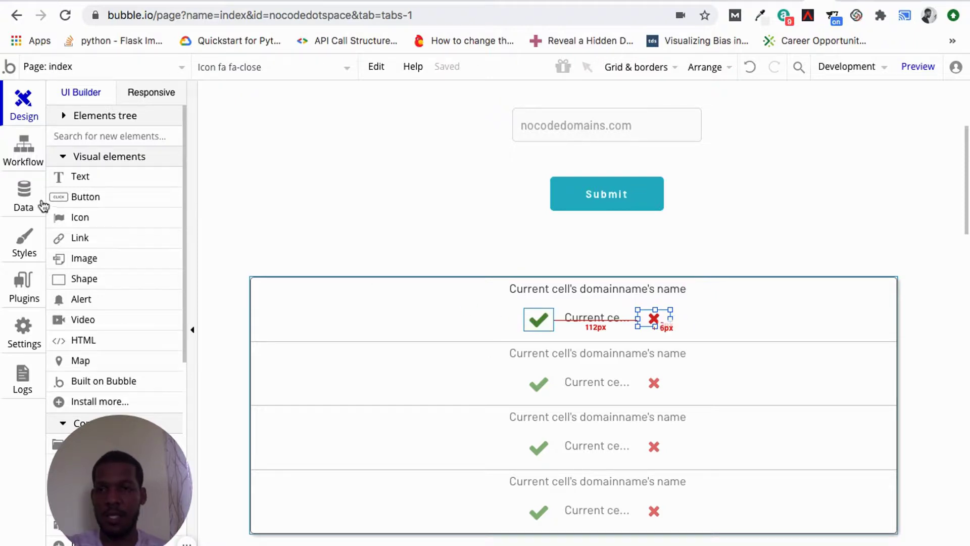
click(25, 198)
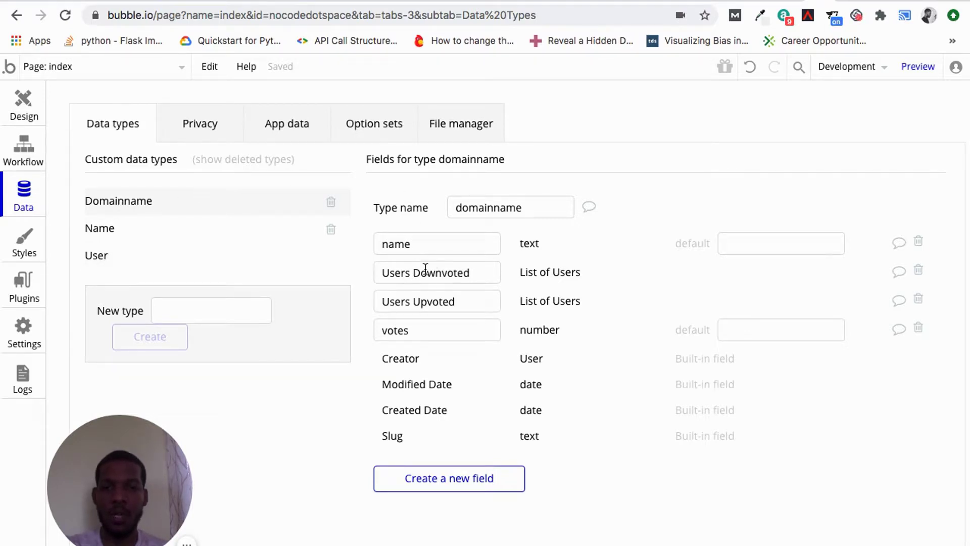
click(428, 470)
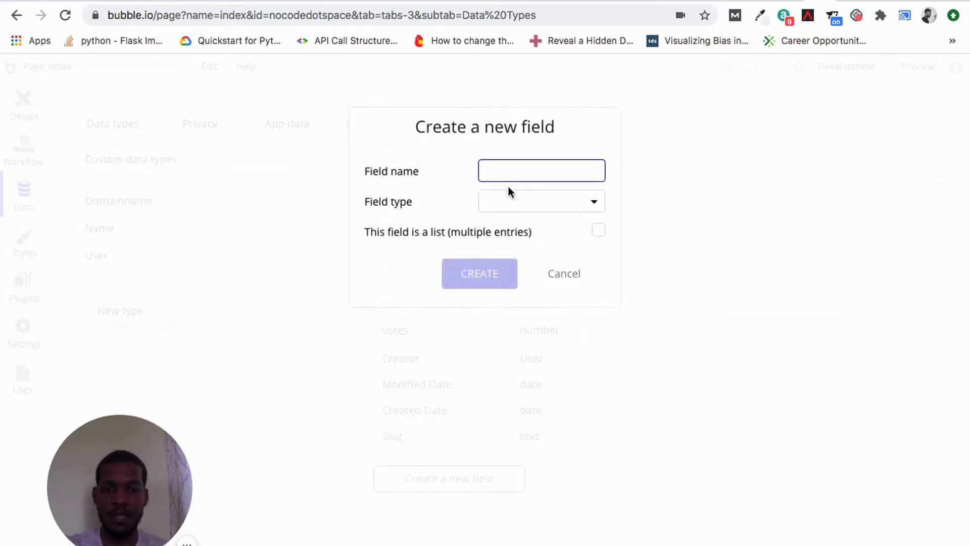
text(Users )
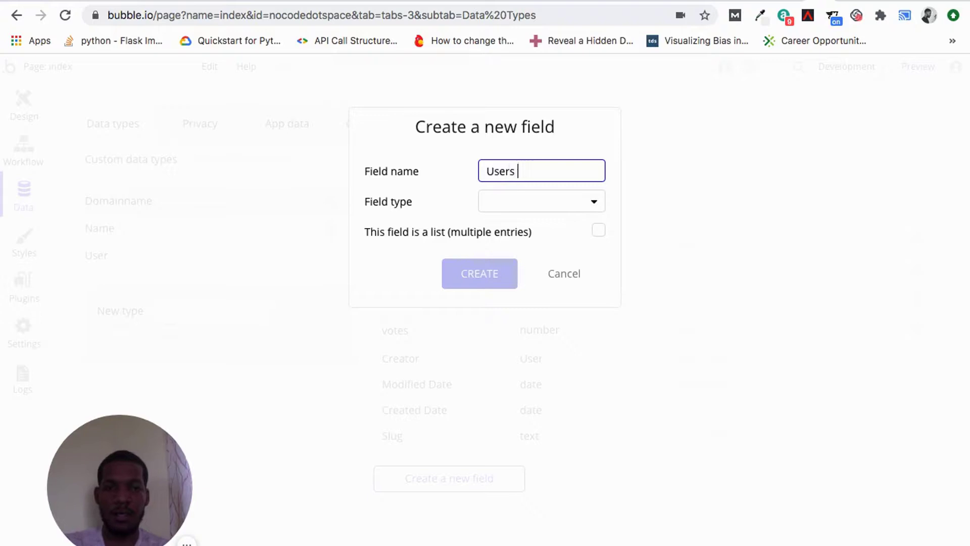
text(upvoted)
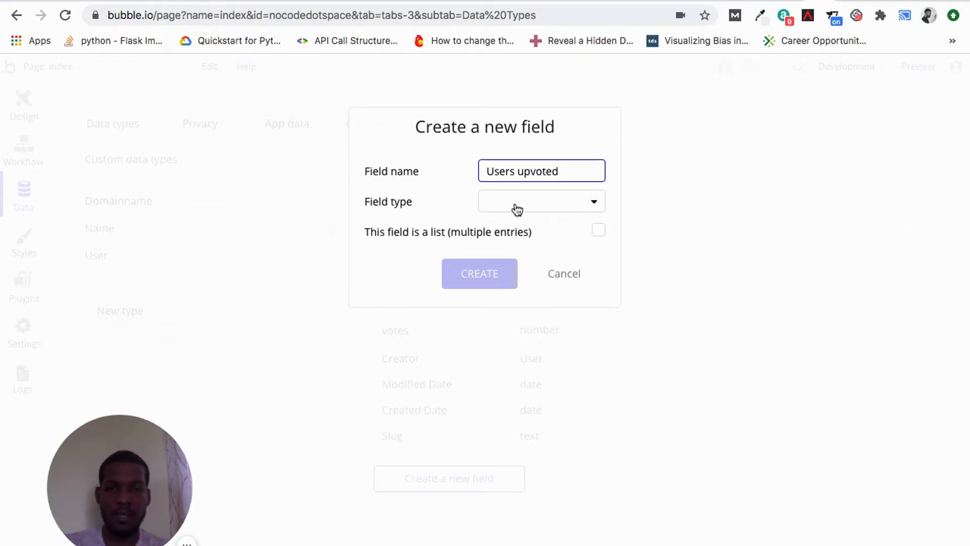
click(517, 209)
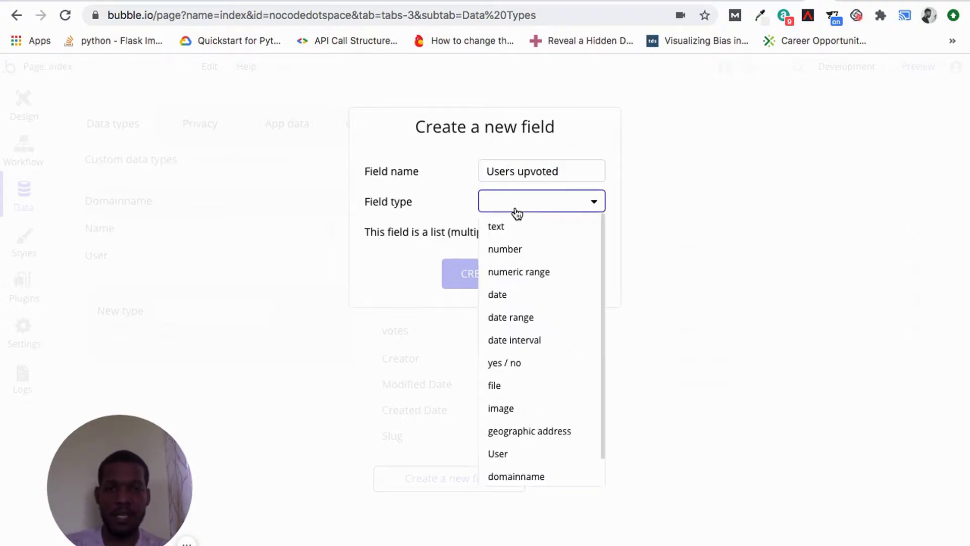
scroll(520, 365, down, 1)
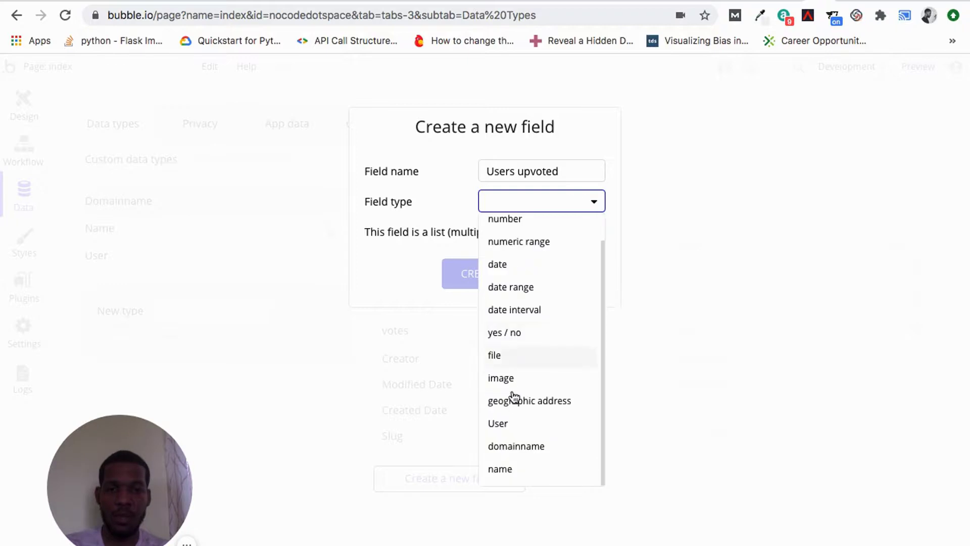
click(505, 425)
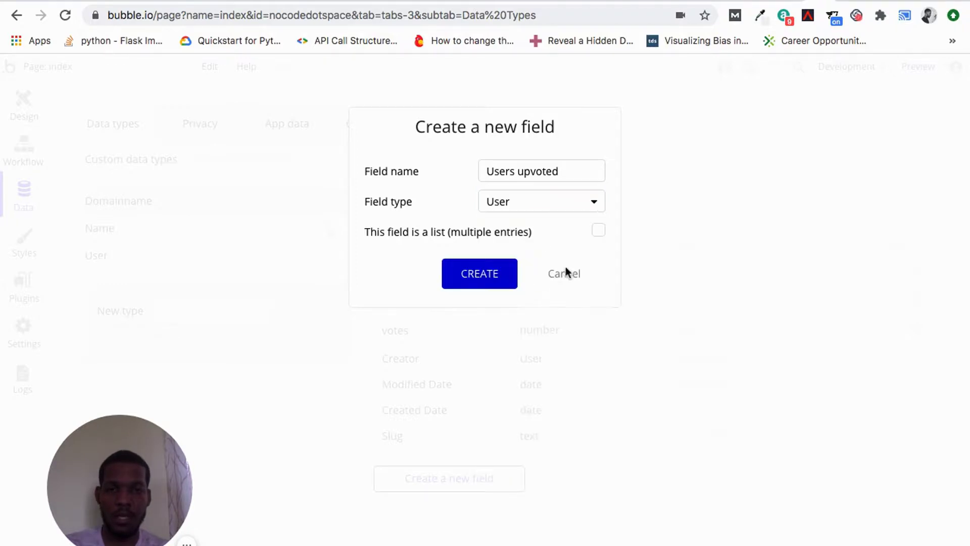
click(599, 231)
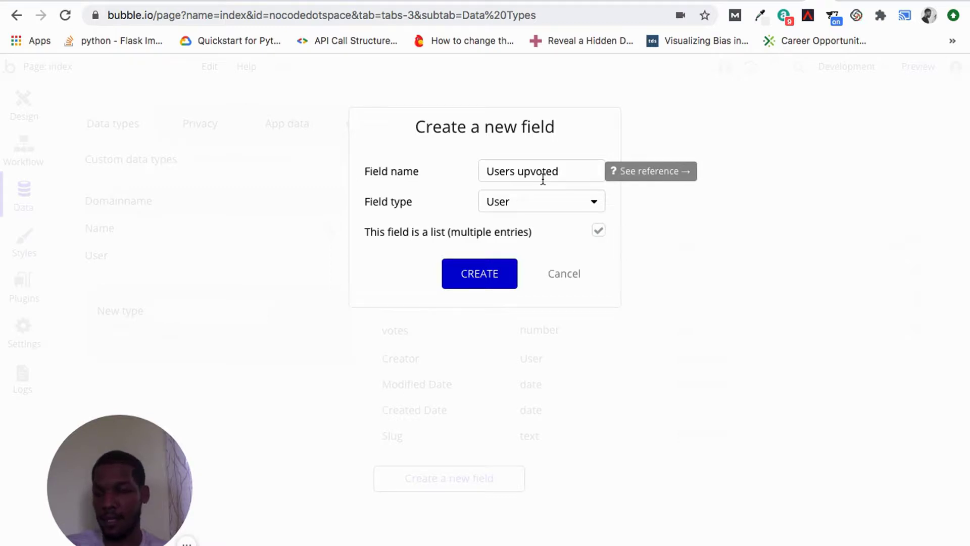
click(563, 277)
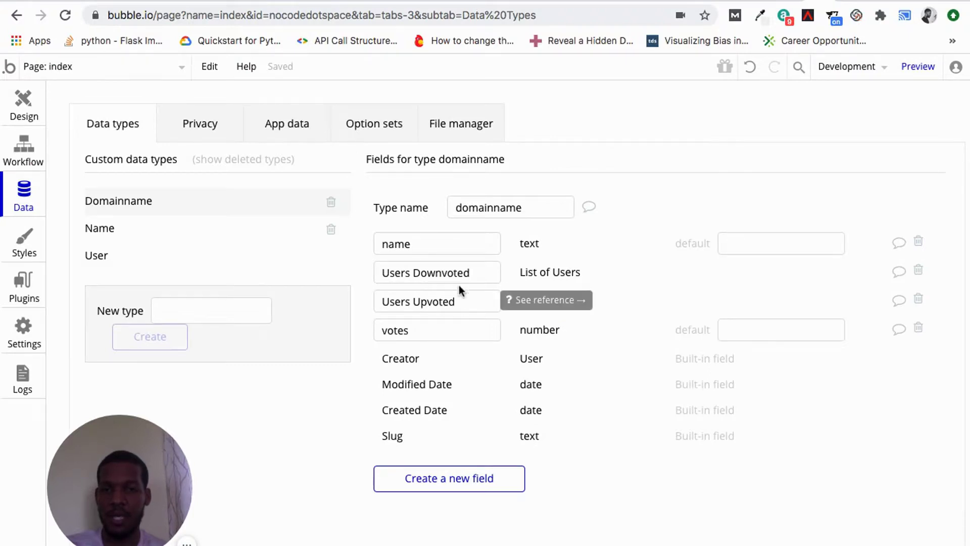
click(439, 481)
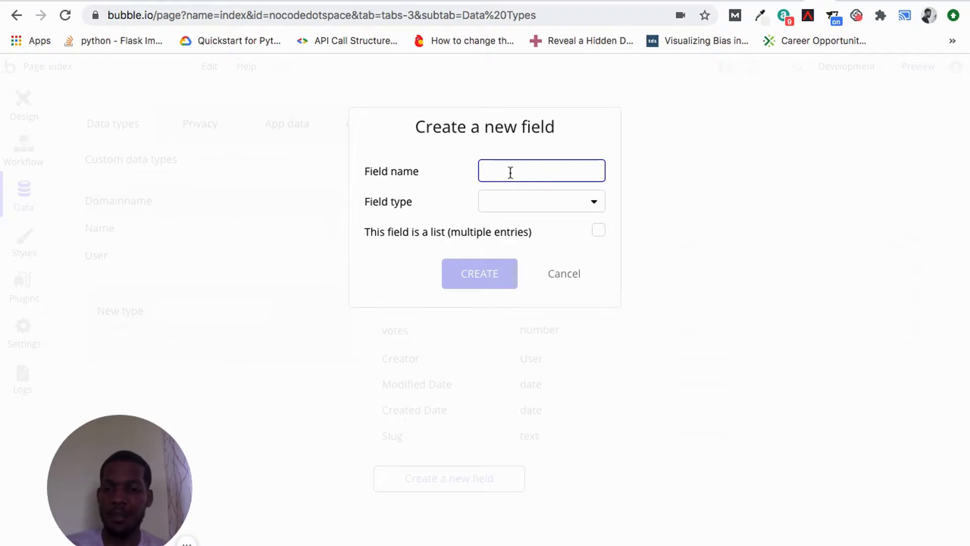
text(u)
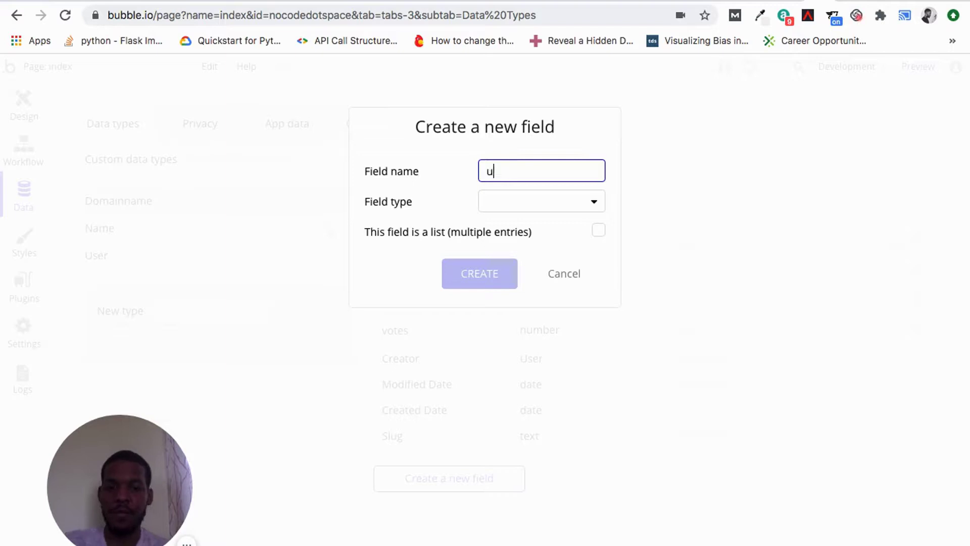
text(sers downvoted)
click(485, 201)
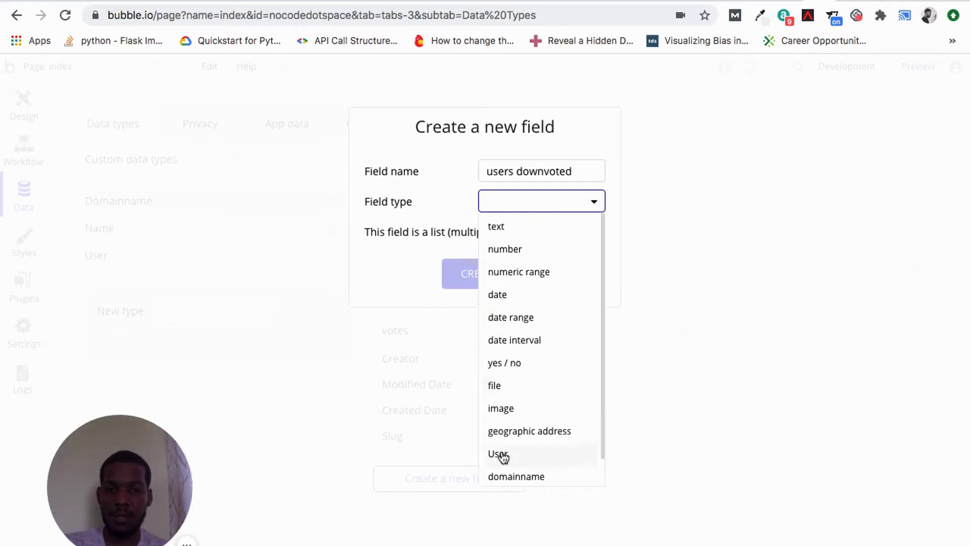
click(500, 453)
click(557, 274)
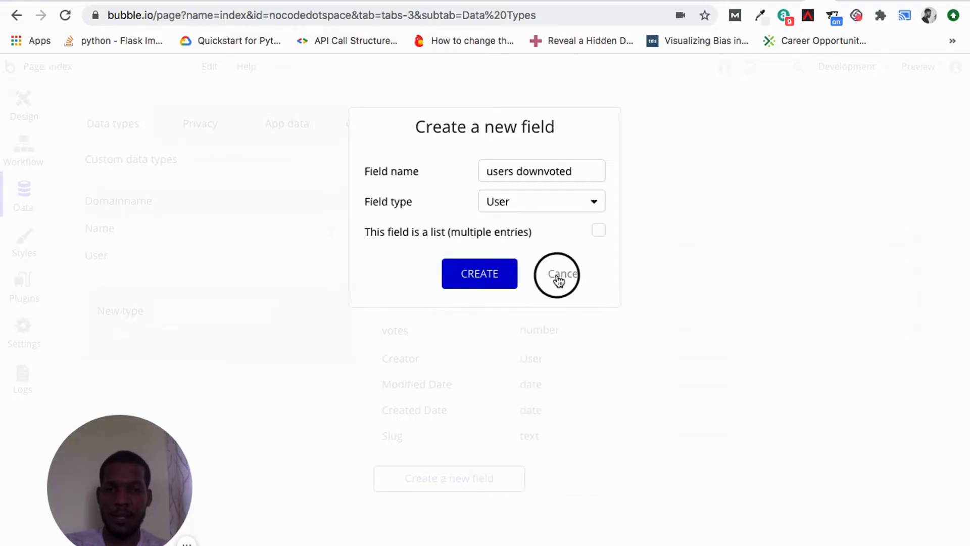
In the fa-check icon's click workflow, have the domainname change action also modify Users Upvoted with the add operation
click(25, 147)
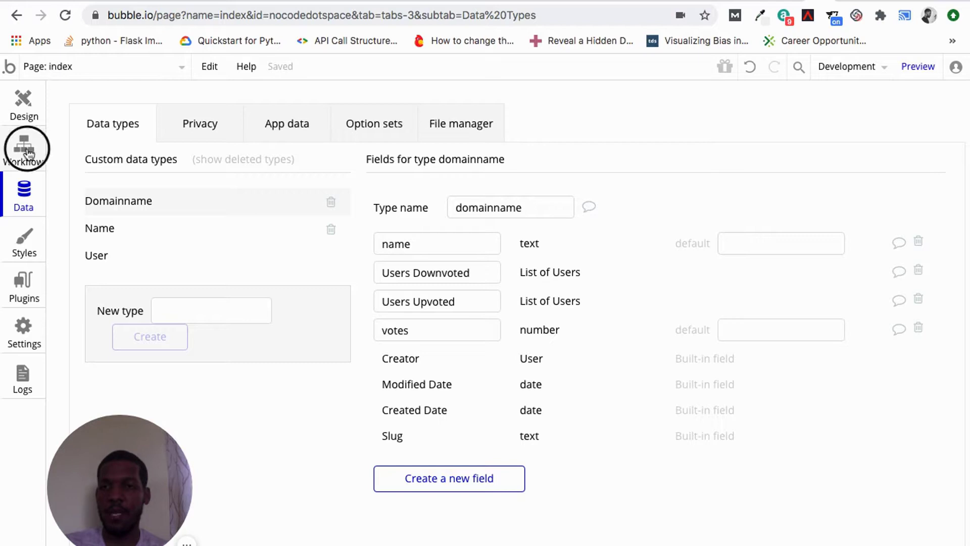
click(241, 150)
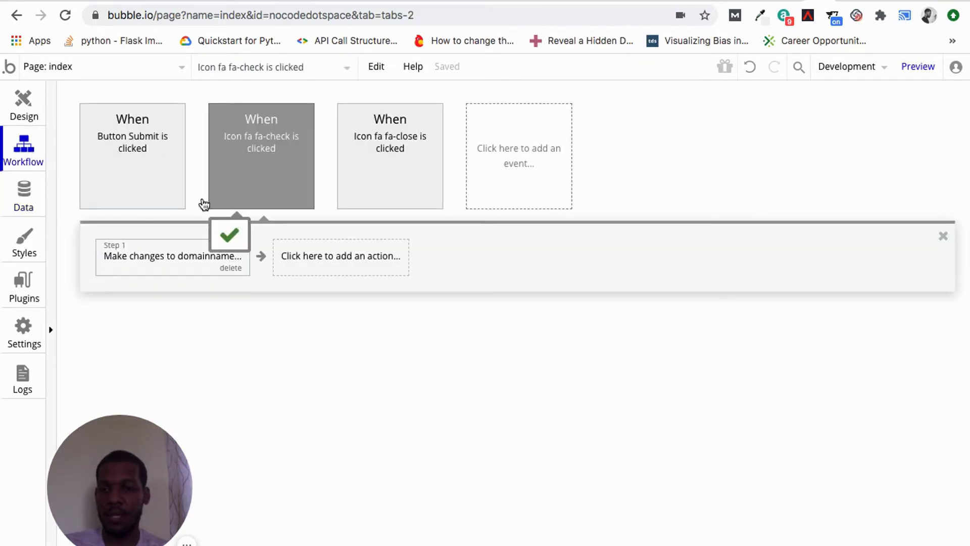
click(154, 257)
click(390, 218)
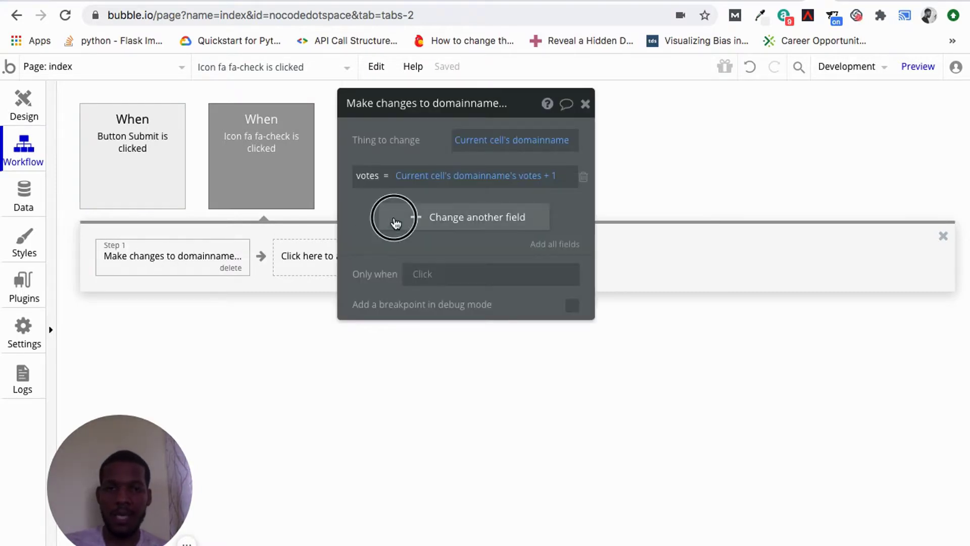
click(368, 212)
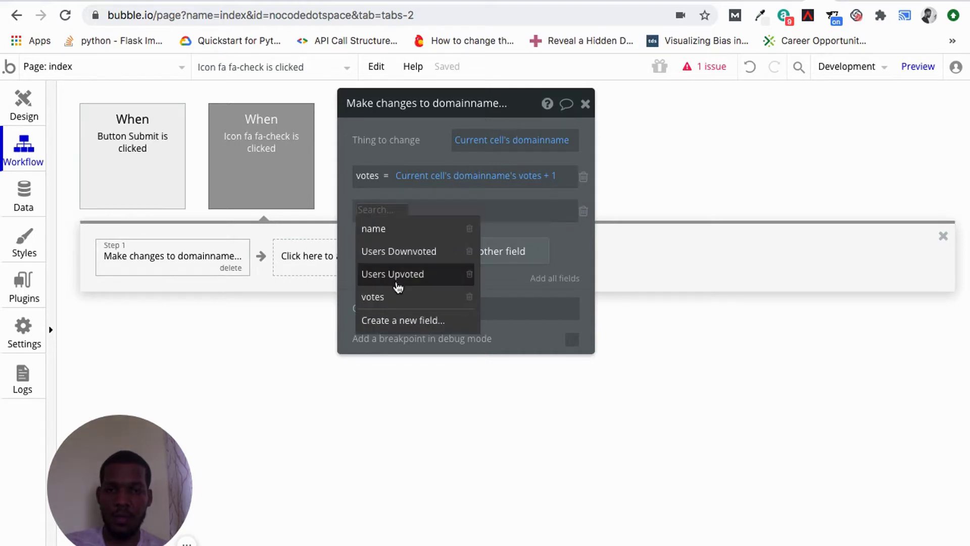
click(398, 277)
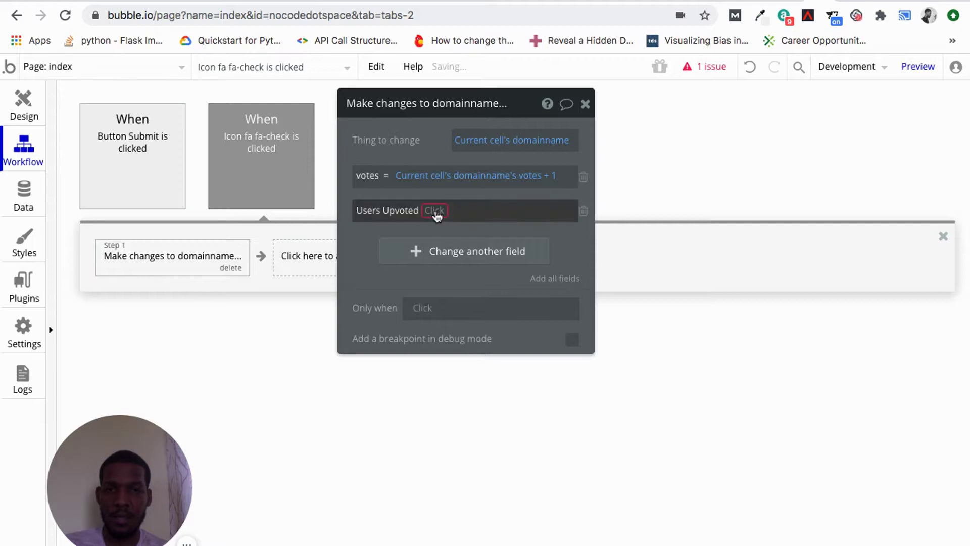
click(437, 214)
click(443, 238)
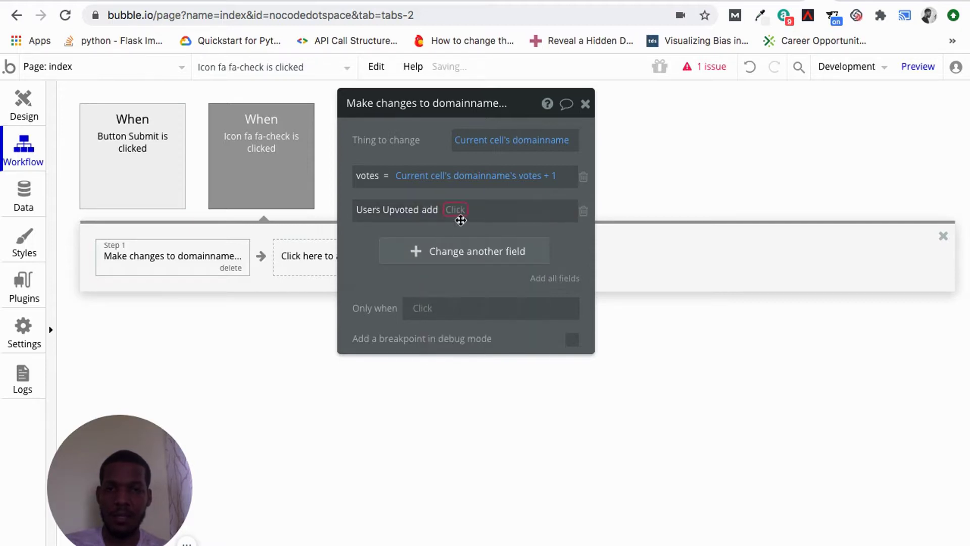
click(460, 210)
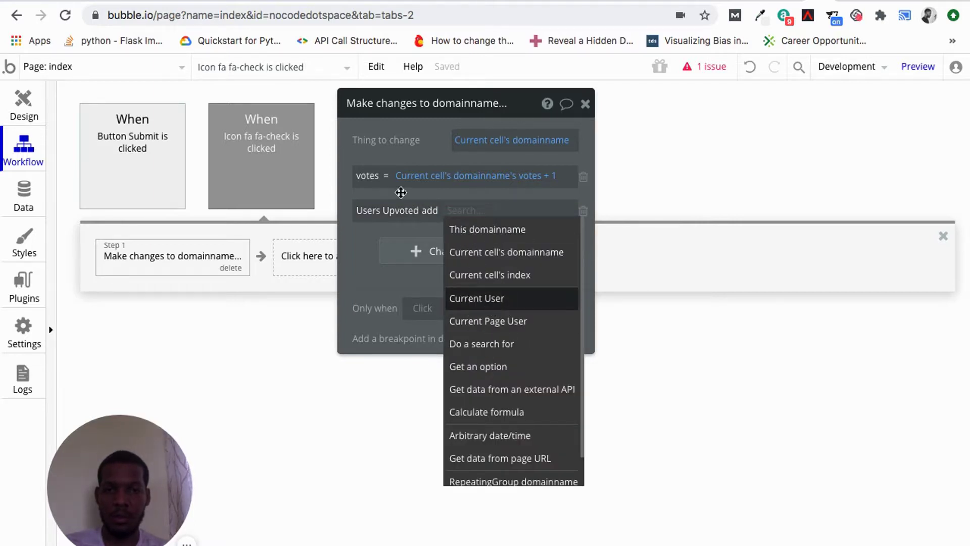
key(Return)
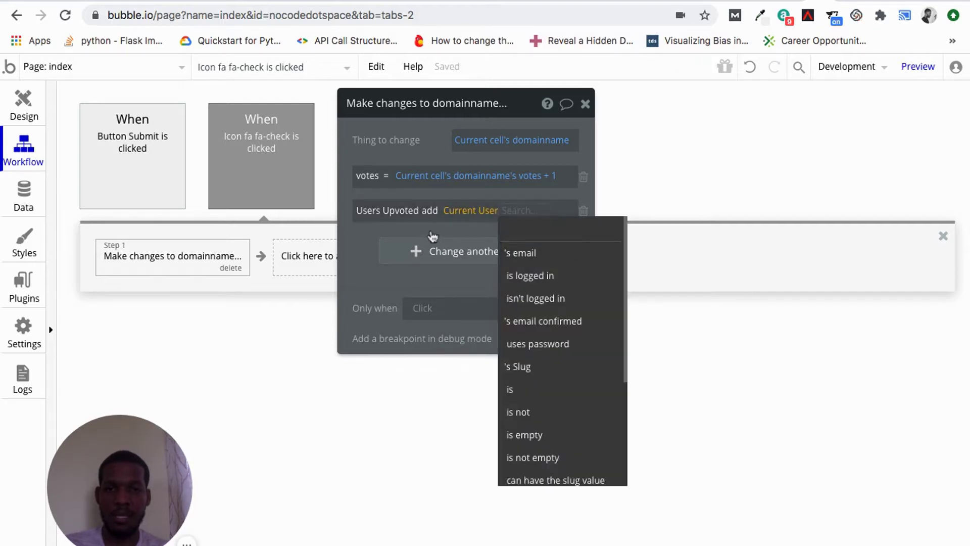
key(Return)
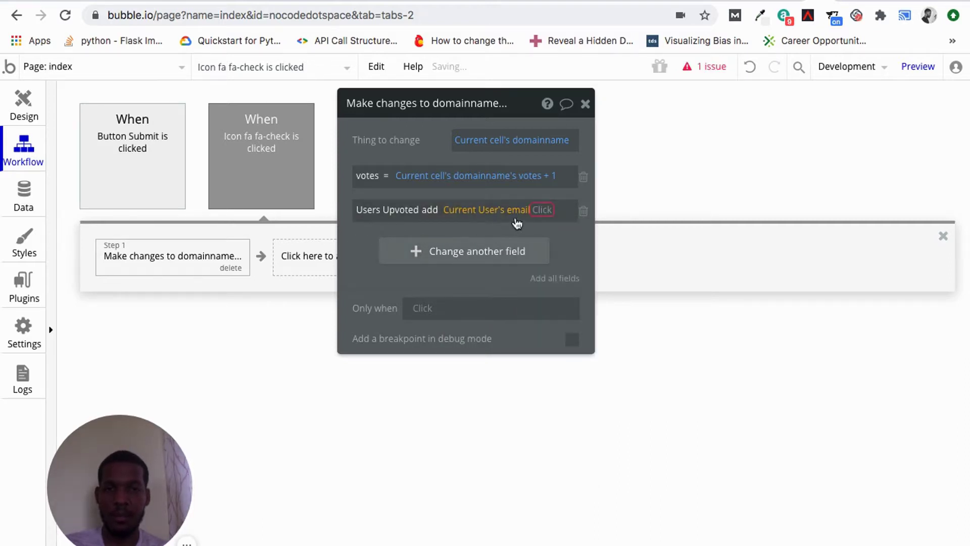
click(541, 209)
click(540, 211)
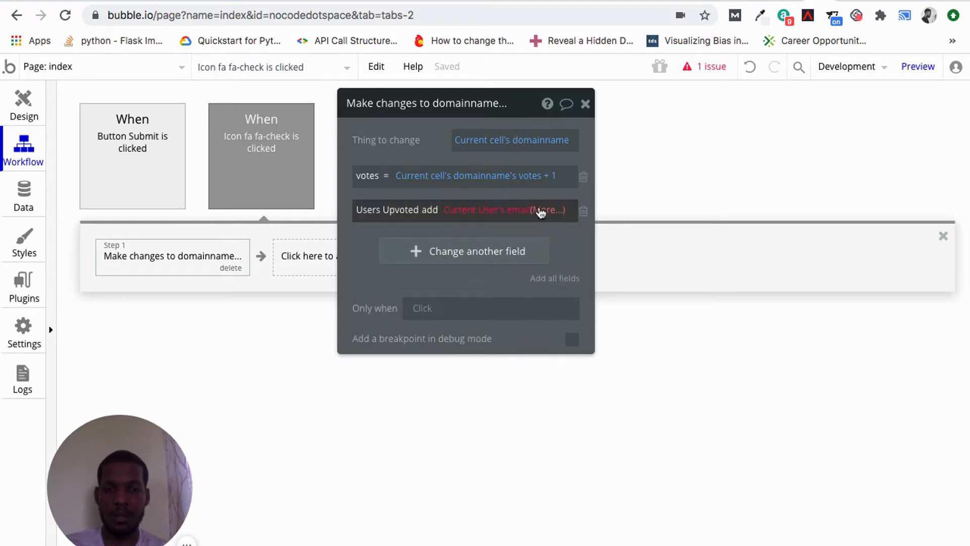
click(540, 211)
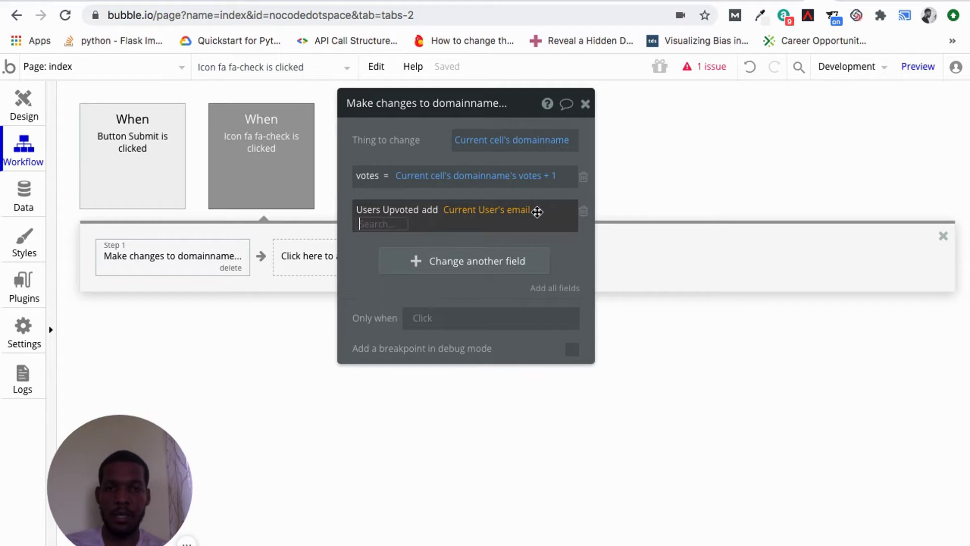
key(BackSpace)
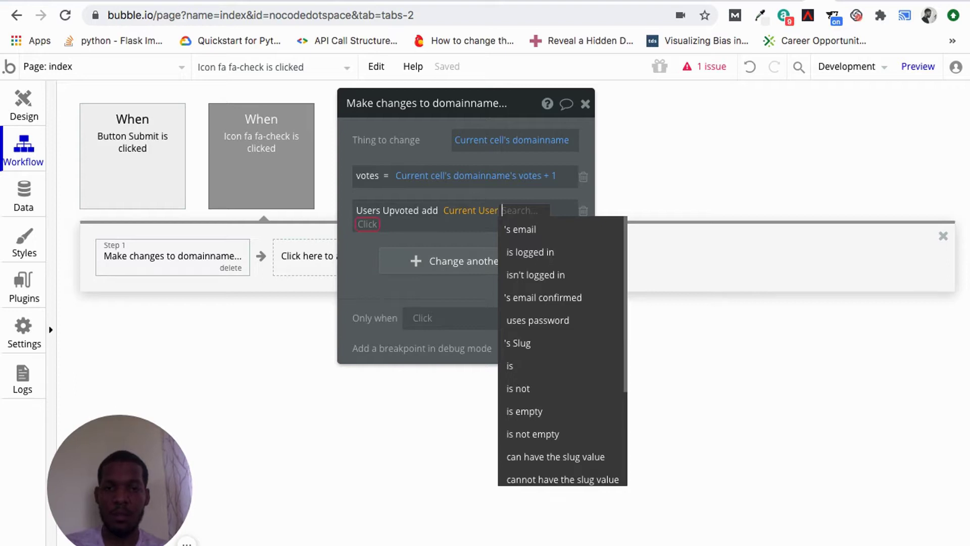
key(BackSpace)
Set Current User as the entry added to Users Upvoted and close the action's properties
click(468, 299)
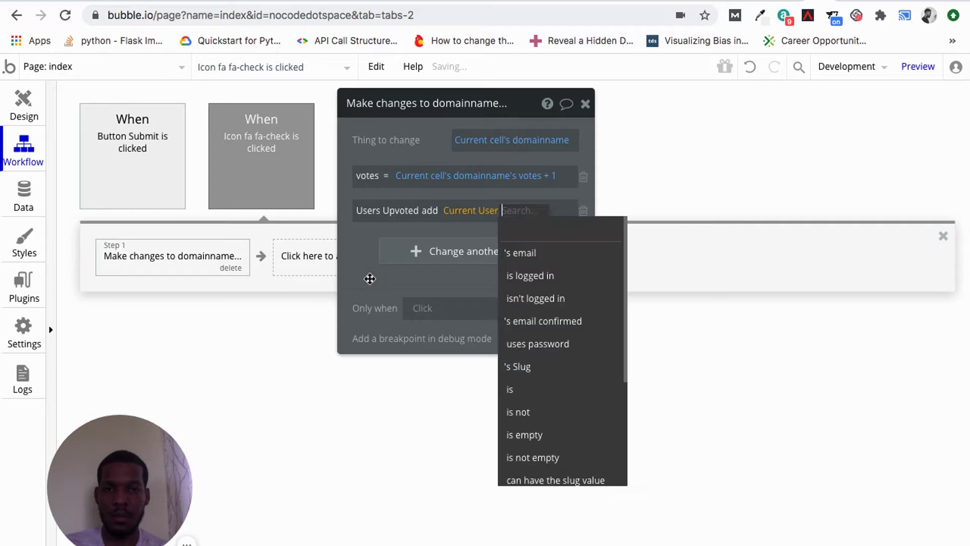
click(311, 442)
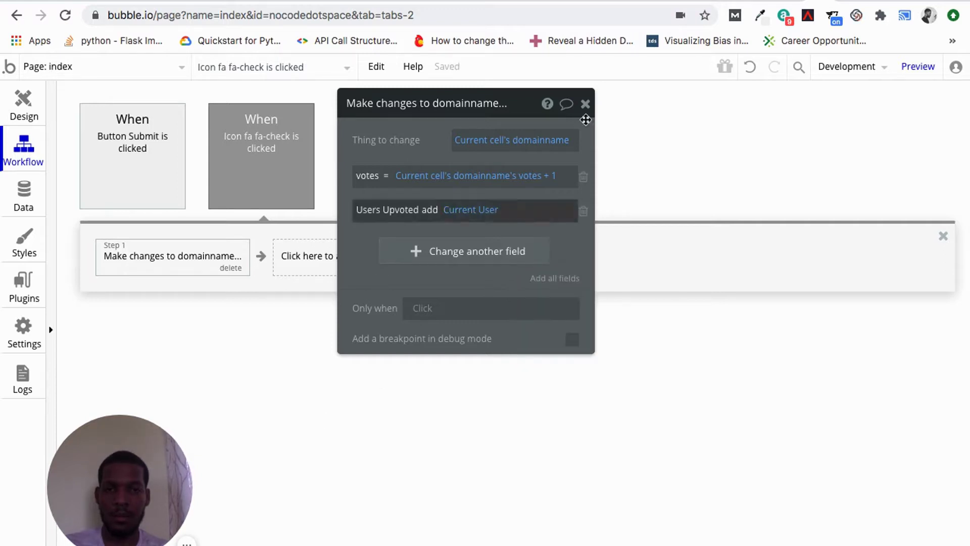
click(585, 105)
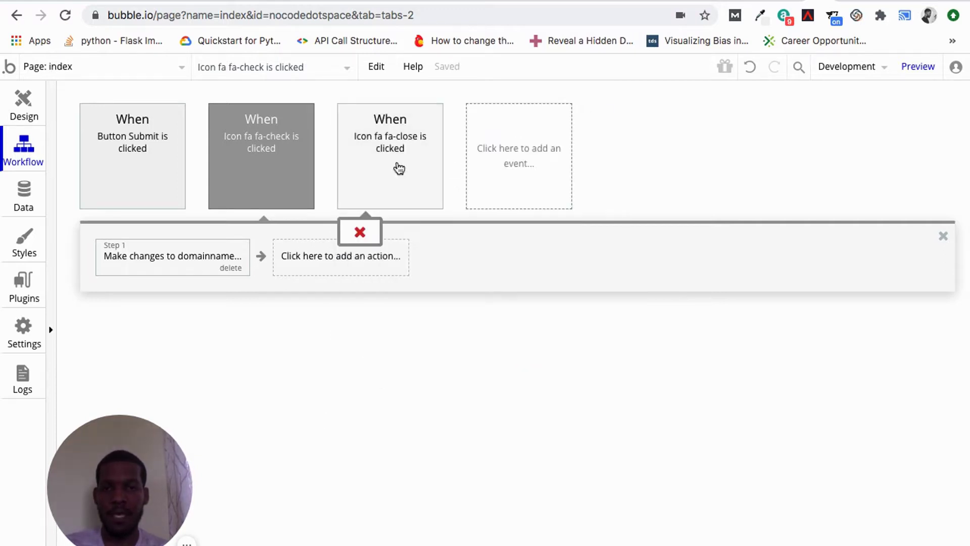
In the fa-close icon's click workflow, make the domainname change action also add Current User to Users Downvoted, and close its properties
click(400, 169)
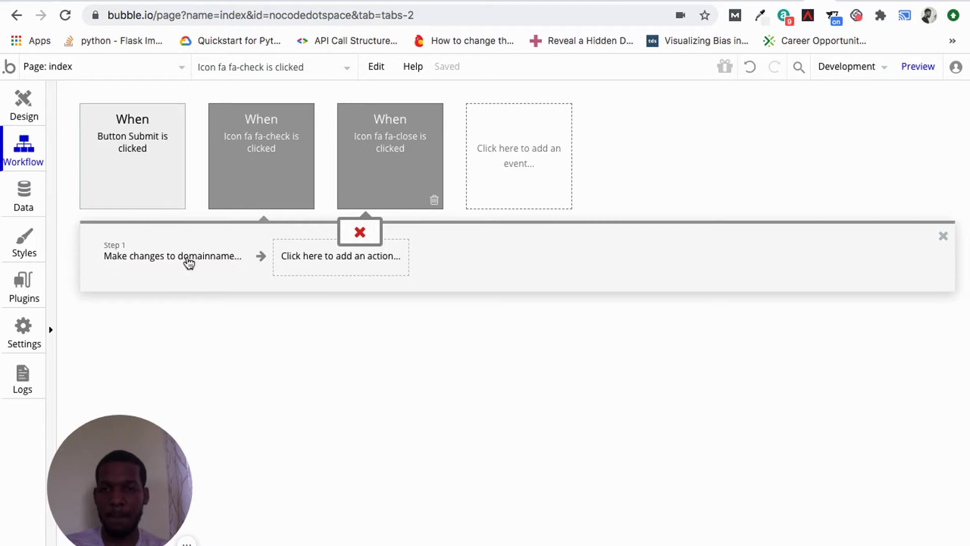
click(198, 257)
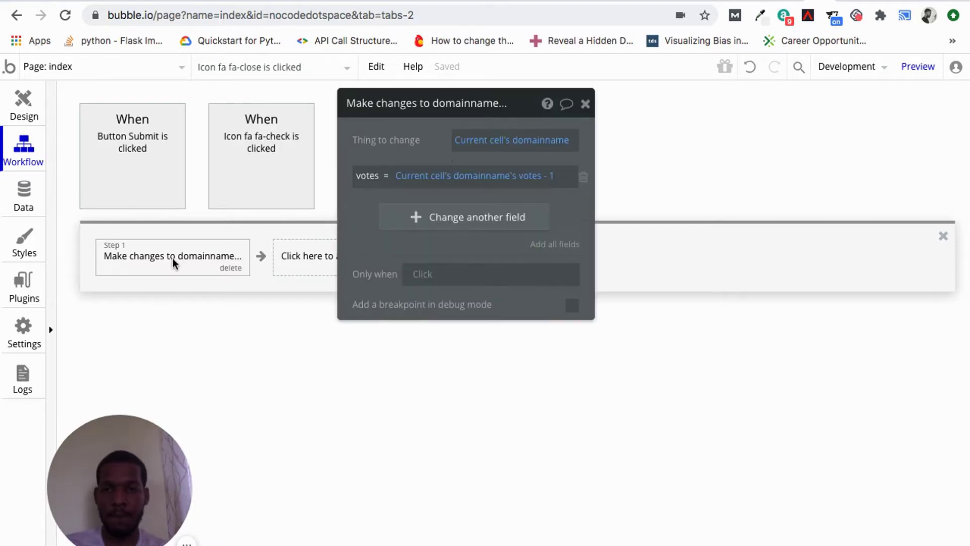
click(386, 223)
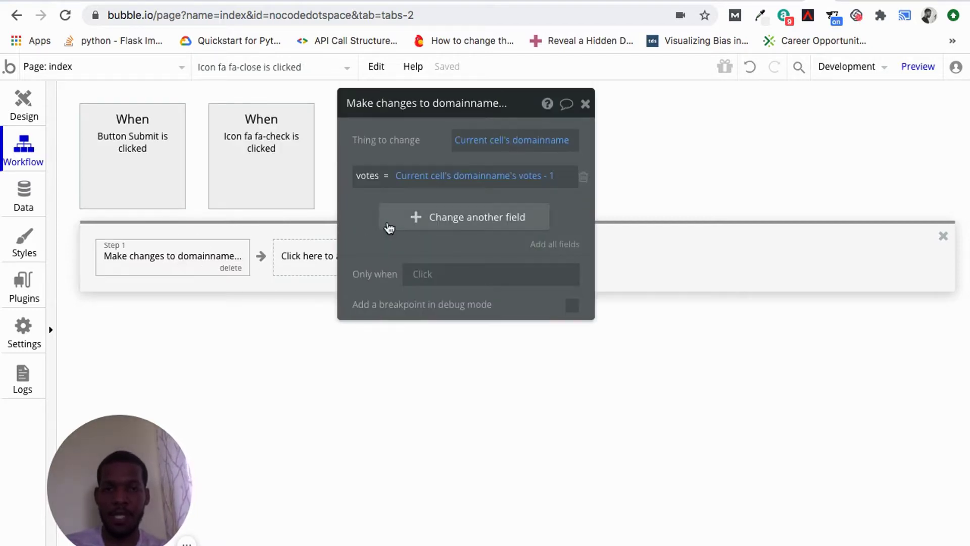
click(368, 211)
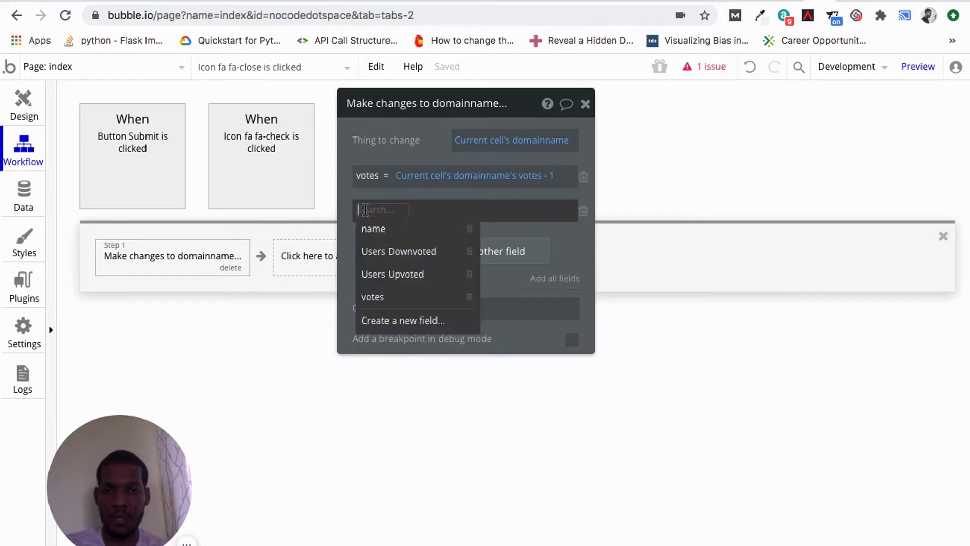
click(379, 262)
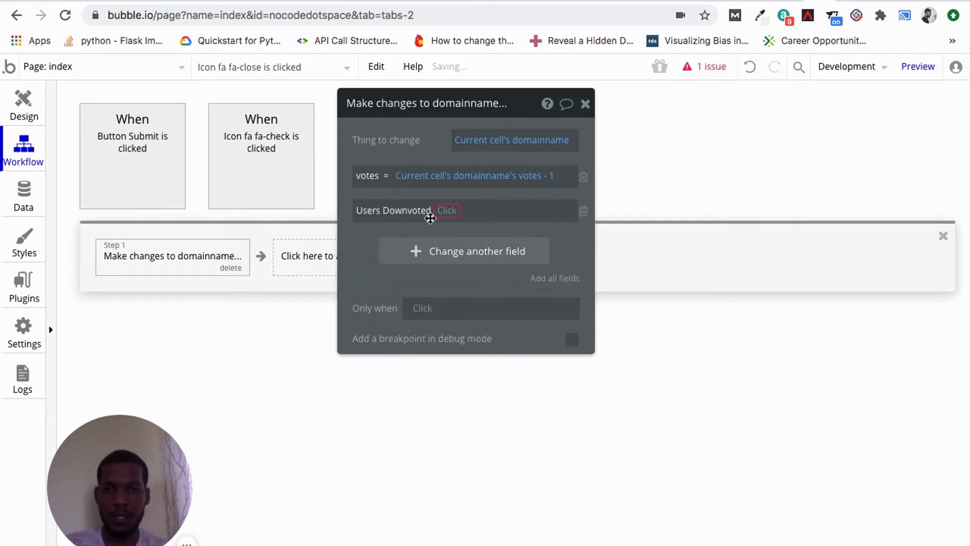
click(446, 210)
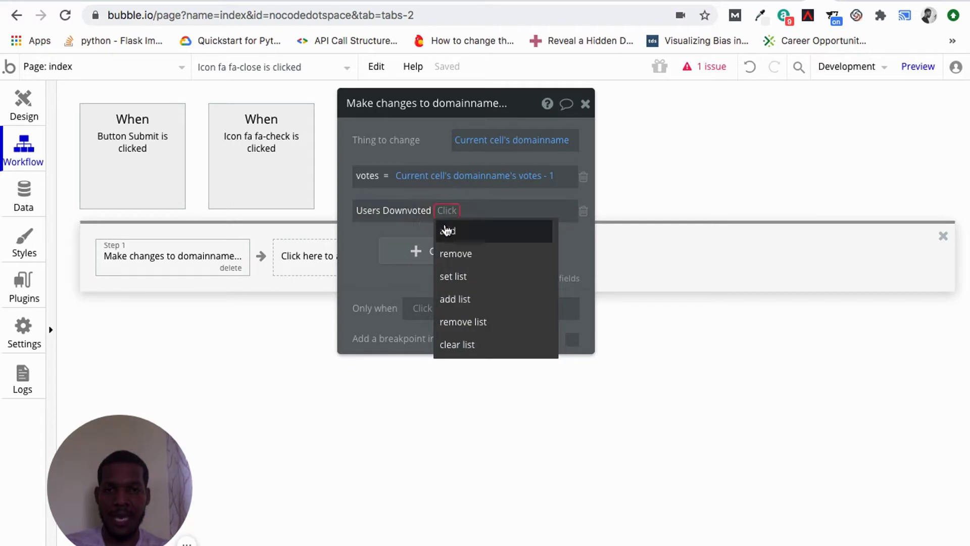
click(444, 227)
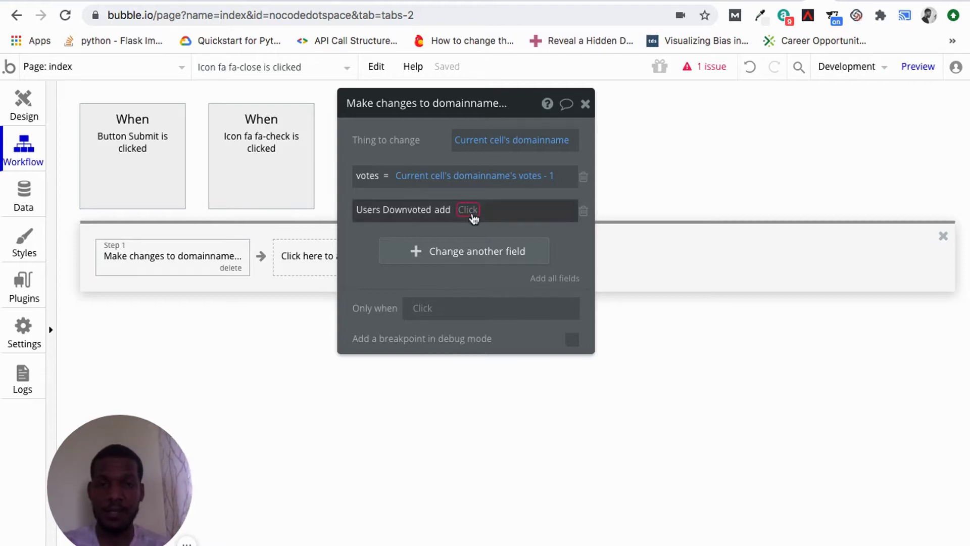
click(471, 212)
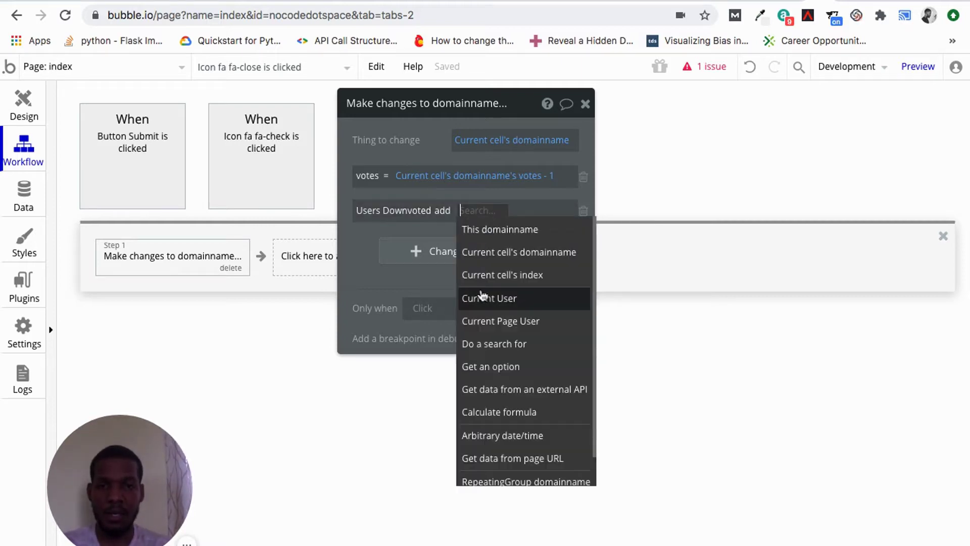
click(482, 297)
click(247, 313)
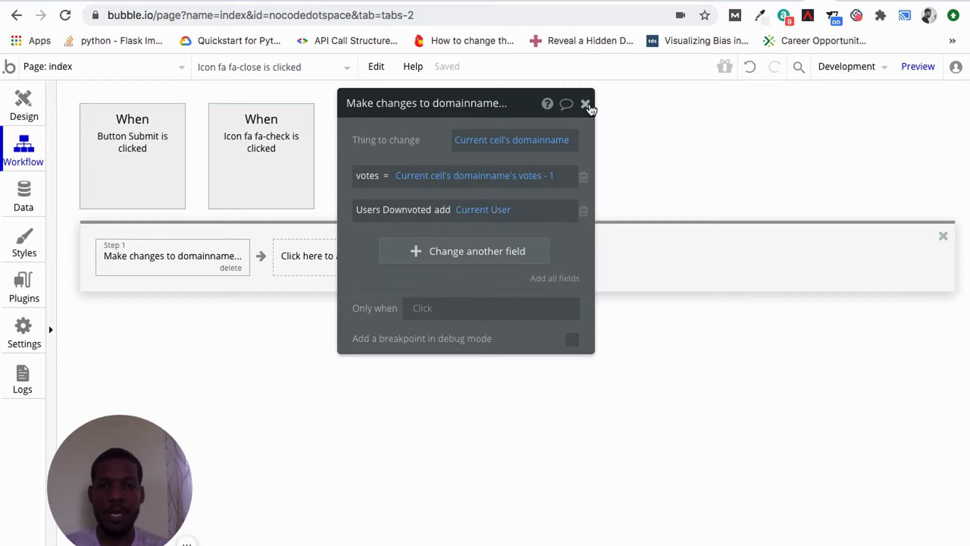
click(586, 105)
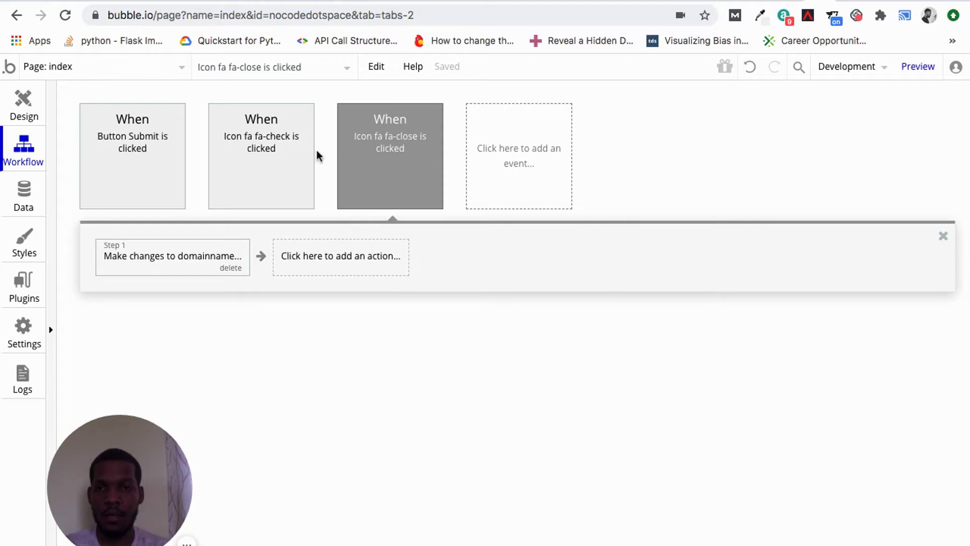
Restrict the fa-check icon's click event to run only when Current cell's domainname's Users Upvoted doesn't contain Current User
double_click(277, 161)
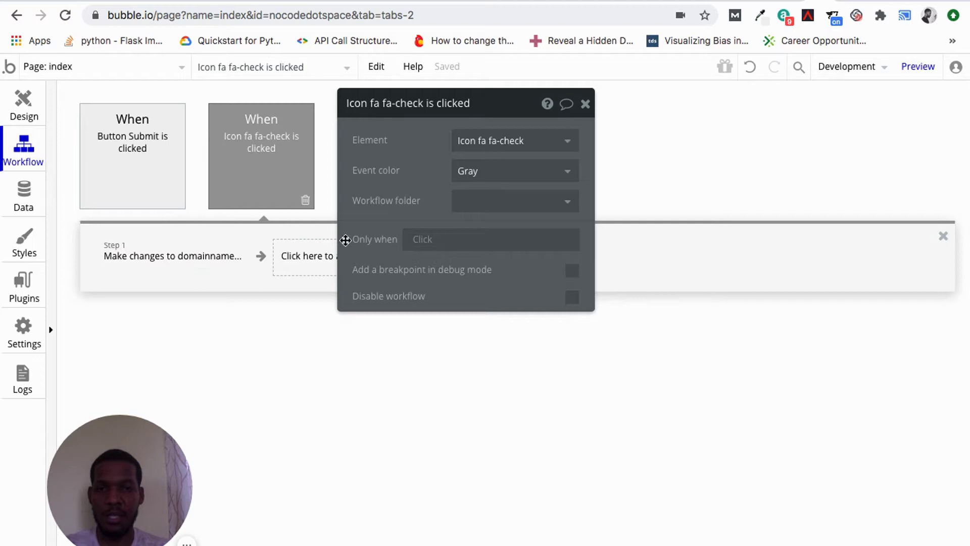
click(418, 239)
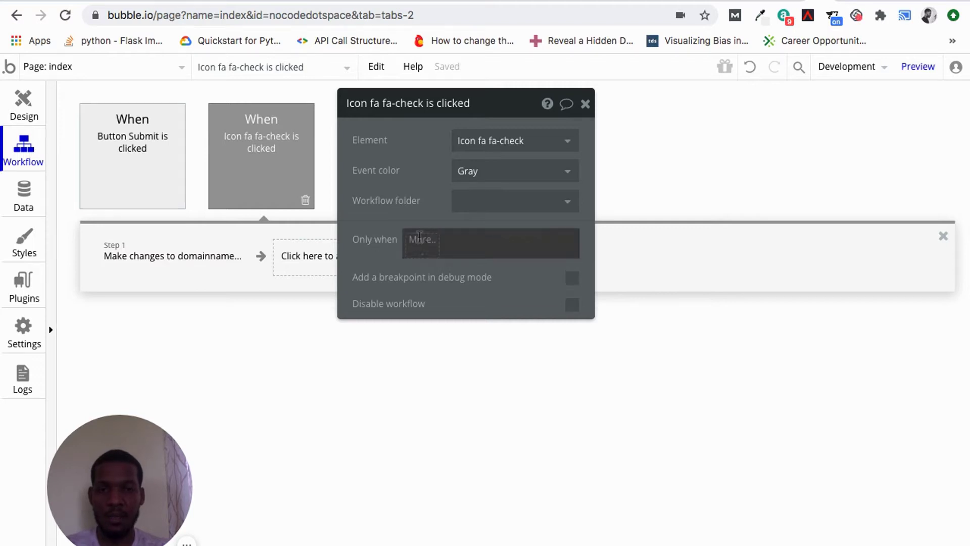
click(422, 239)
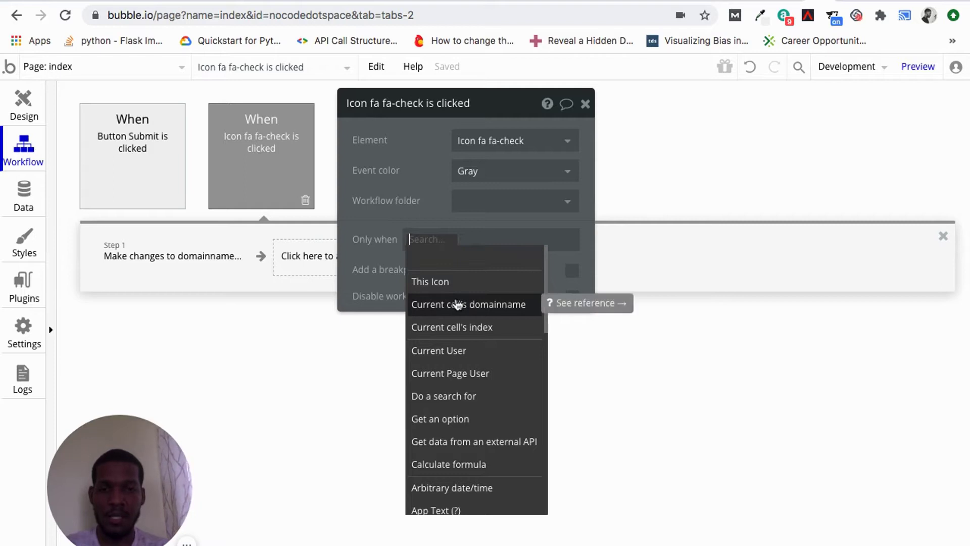
click(457, 304)
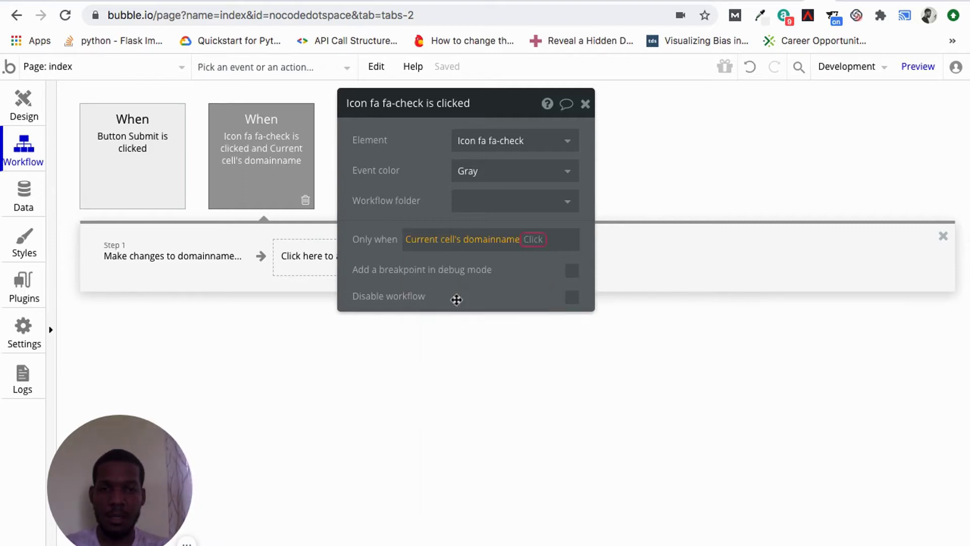
click(533, 239)
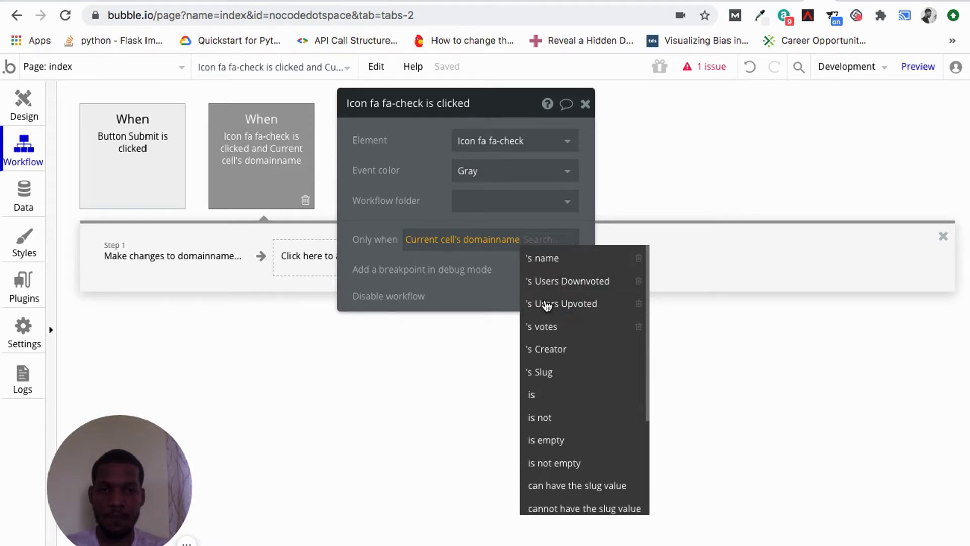
click(546, 304)
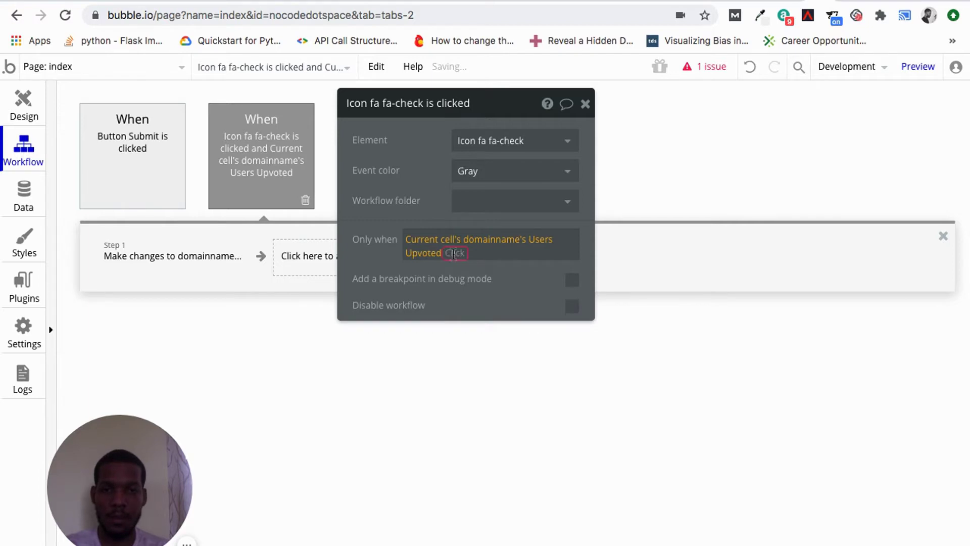
click(454, 252)
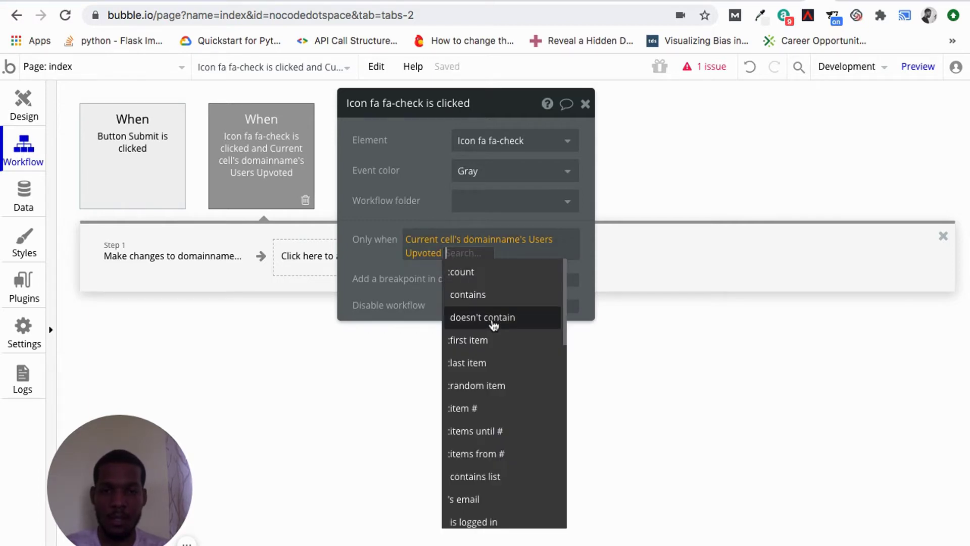
click(493, 319)
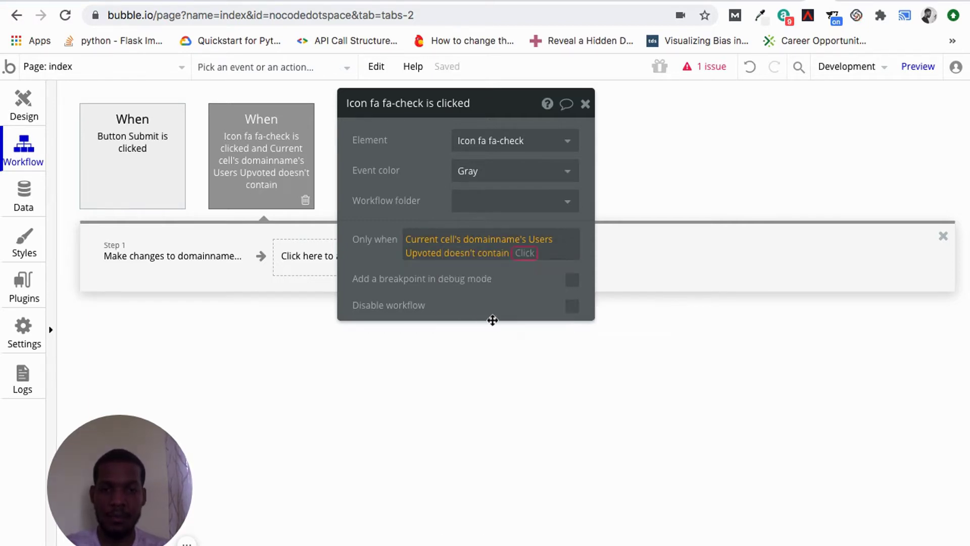
click(524, 252)
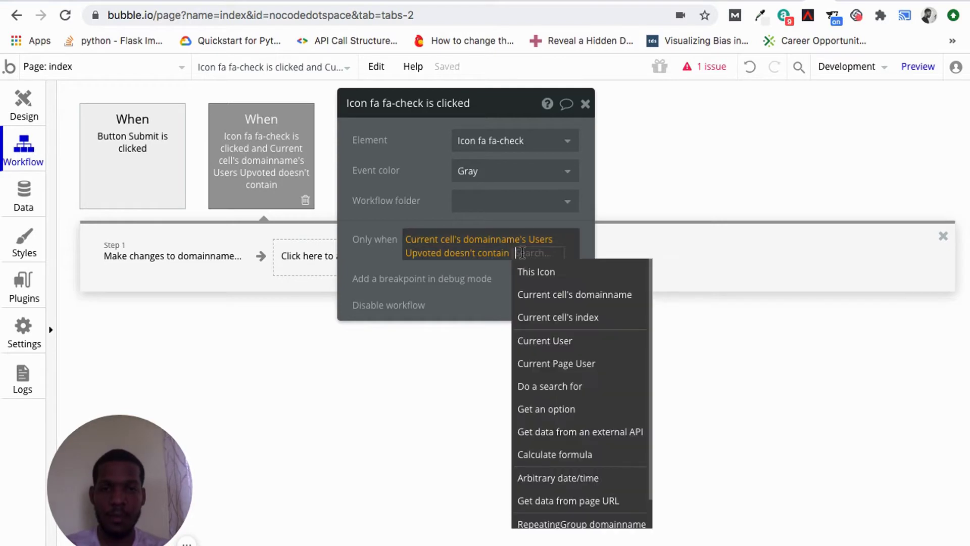
click(541, 341)
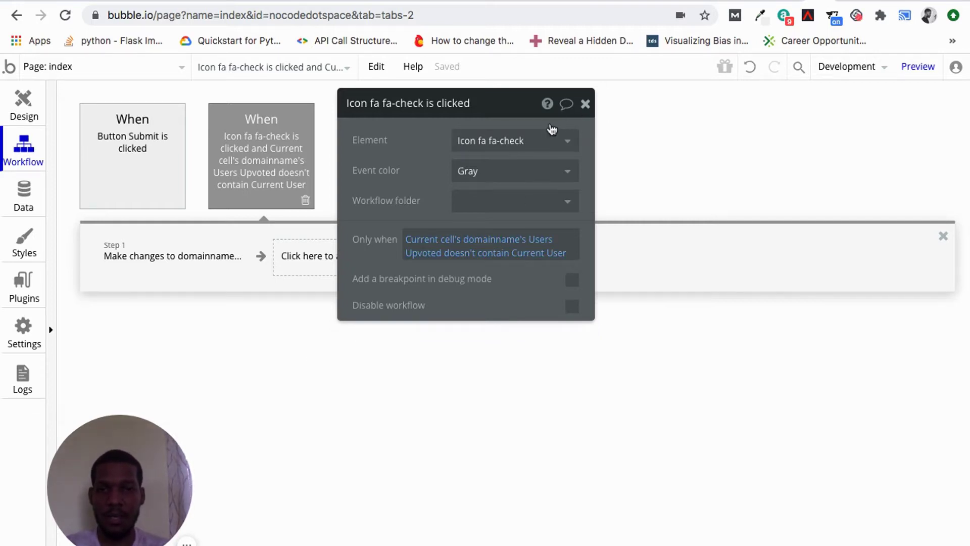
Restrict the fa-close icon's click event to run only when Current cell's domainname's Users Downvoted doesn't contain Current User
click(586, 105)
double_click(390, 154)
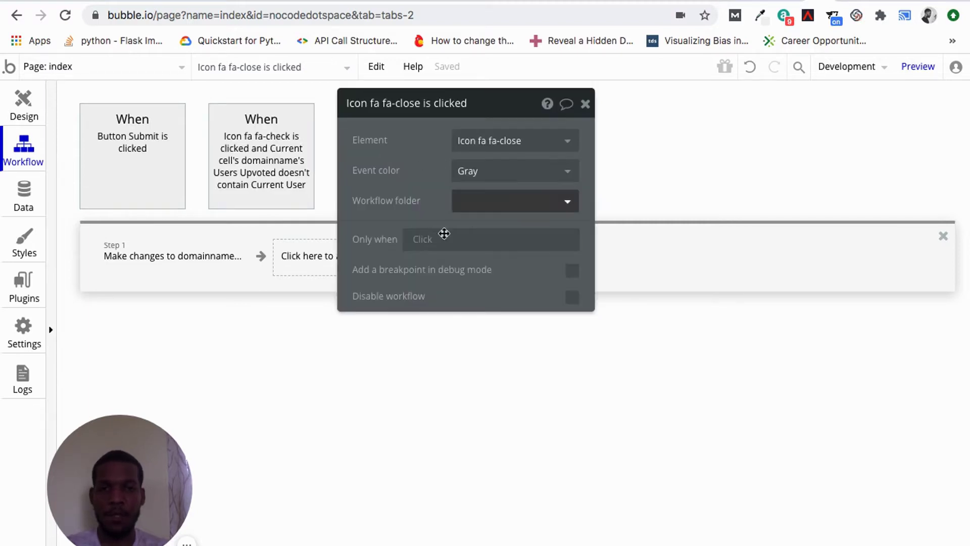
click(428, 242)
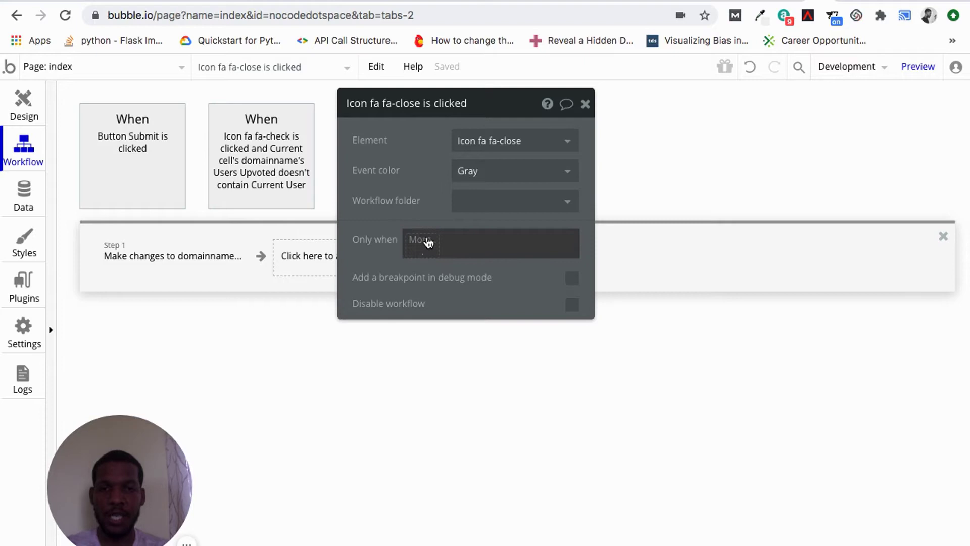
click(429, 242)
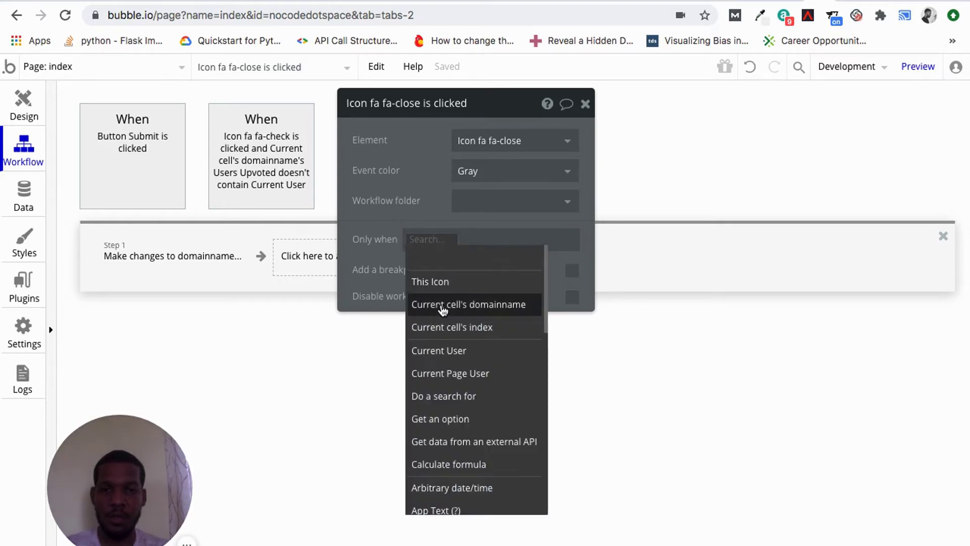
click(442, 305)
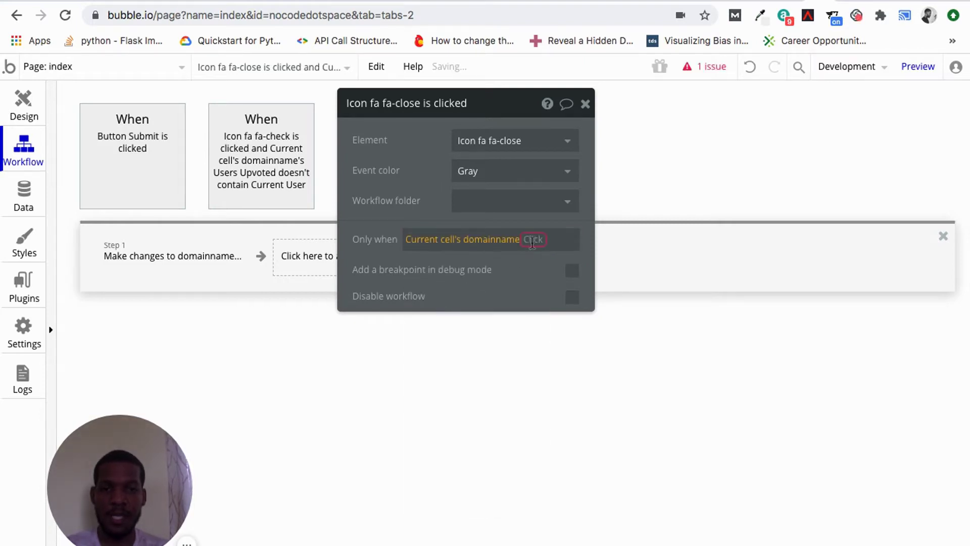
click(533, 239)
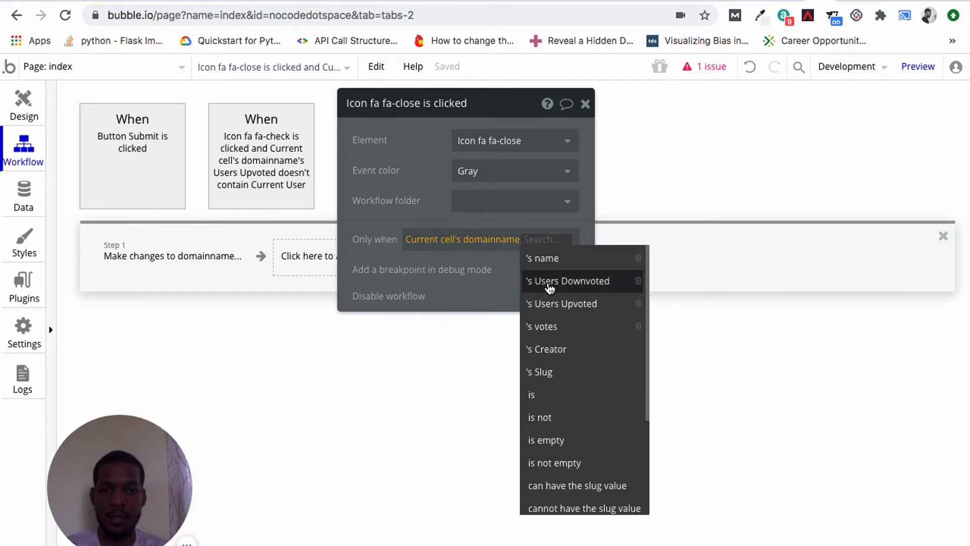
click(550, 284)
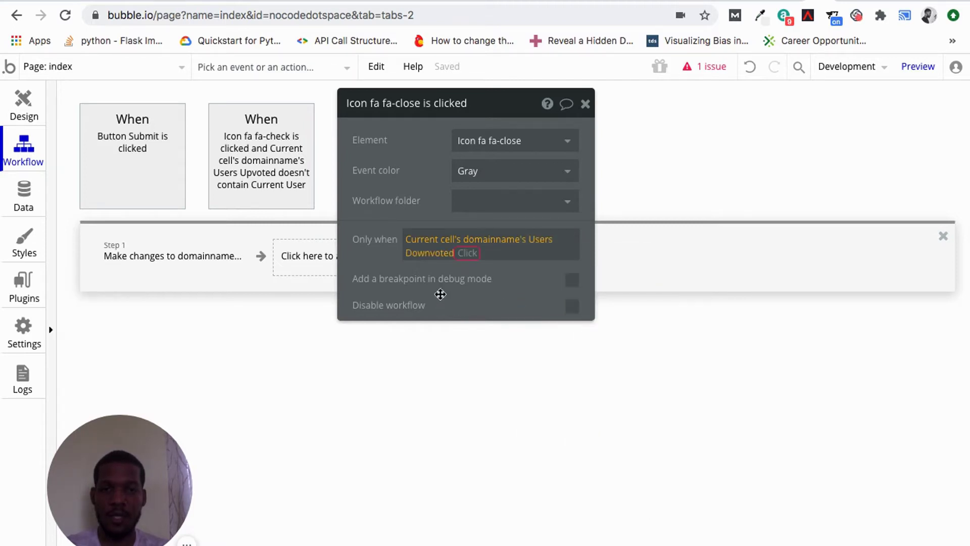
click(464, 254)
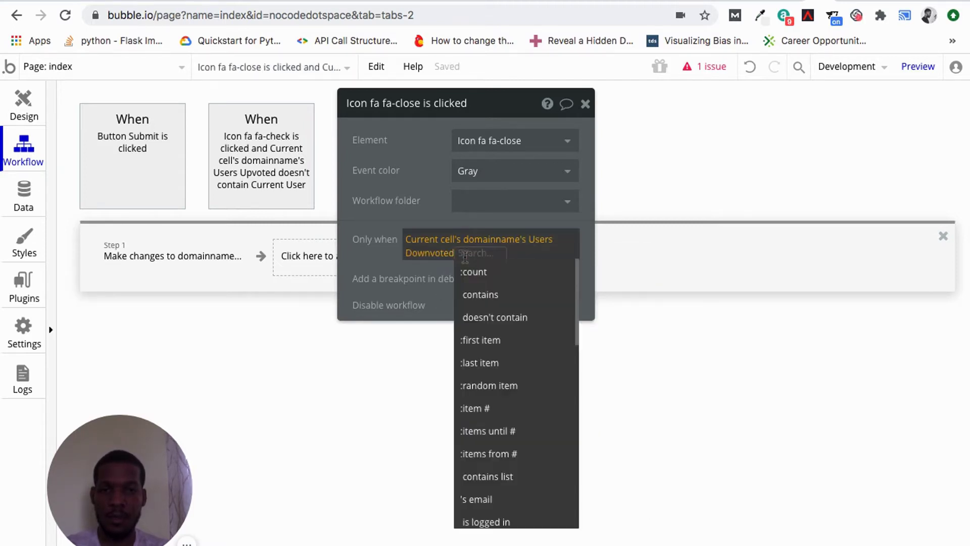
click(487, 317)
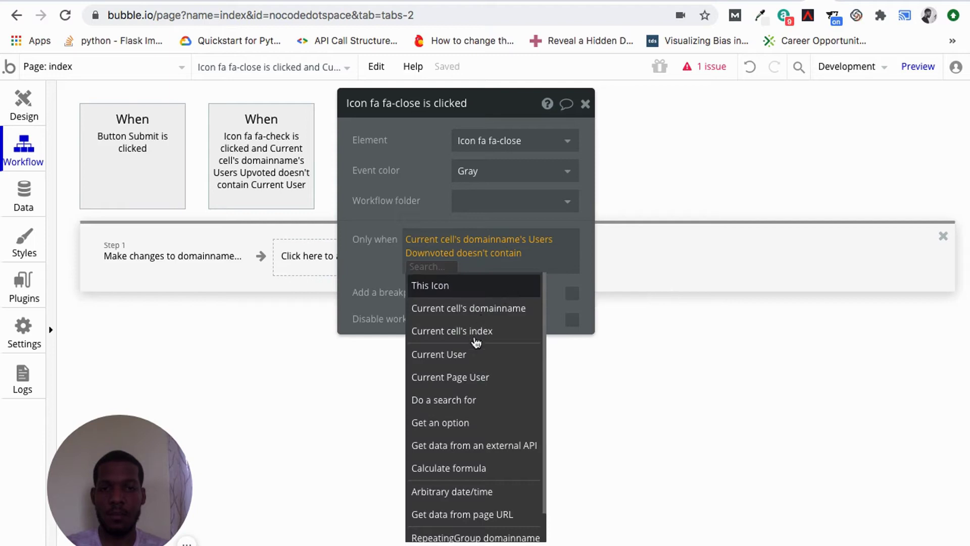
click(470, 354)
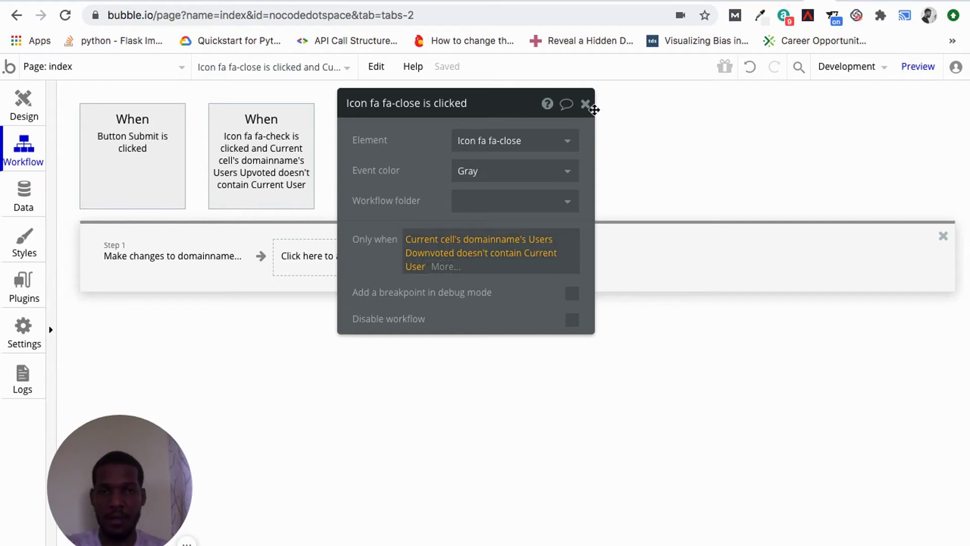
Preview the page, try downvoting and upvoting nocodedomains.com, and dismiss the refresh alert
click(918, 66)
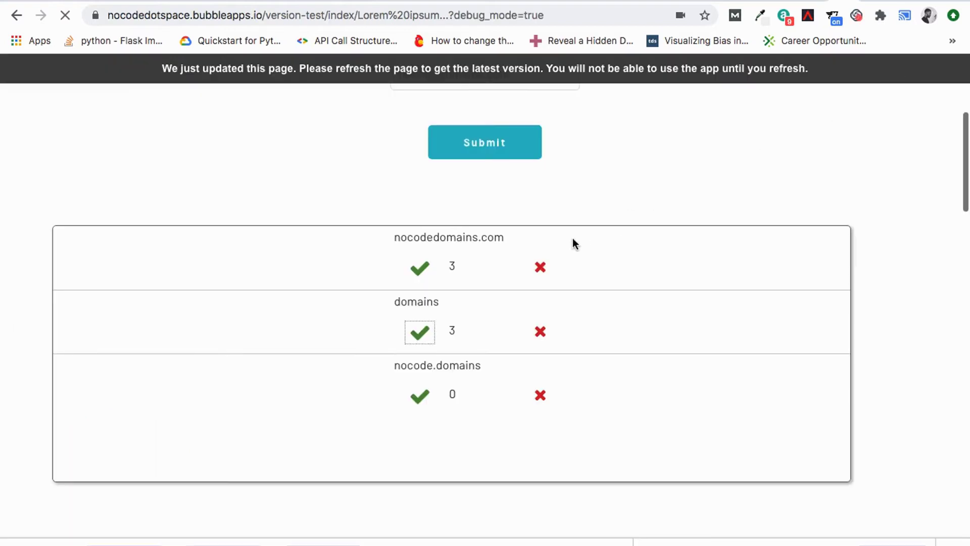
click(541, 272)
click(541, 272)
click(413, 271)
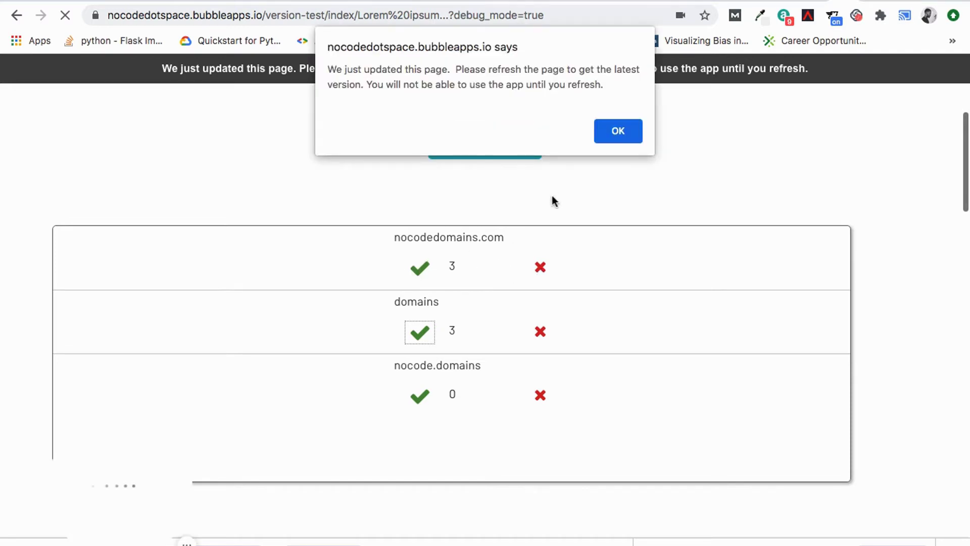
click(615, 136)
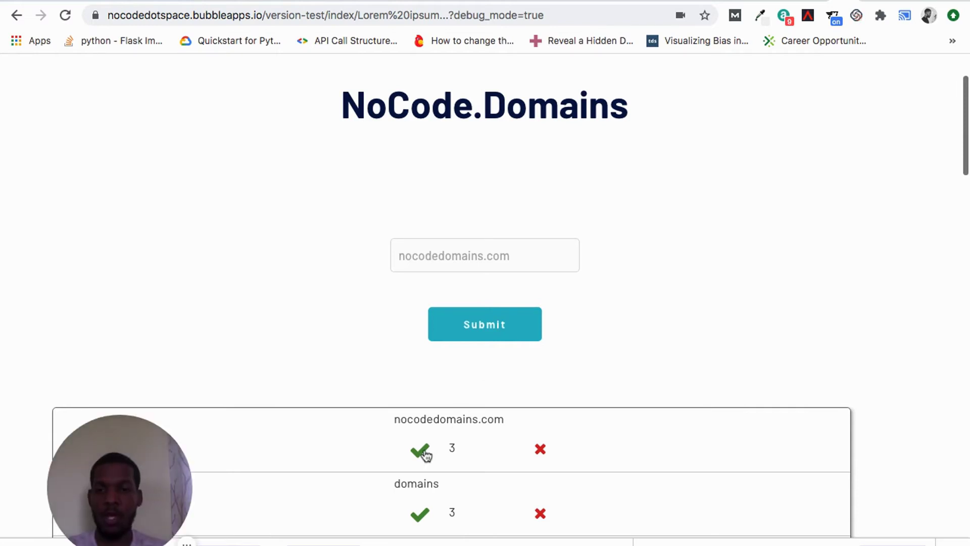
Test the vote limits on nocodedomains.com by upvoting and downvoting it repeatedly in the refreshed preview
click(423, 453)
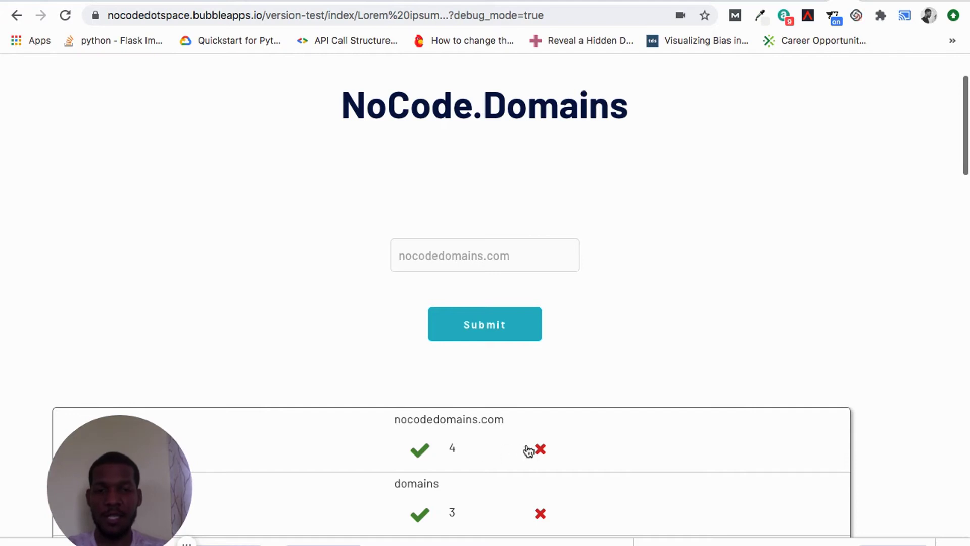
click(425, 453)
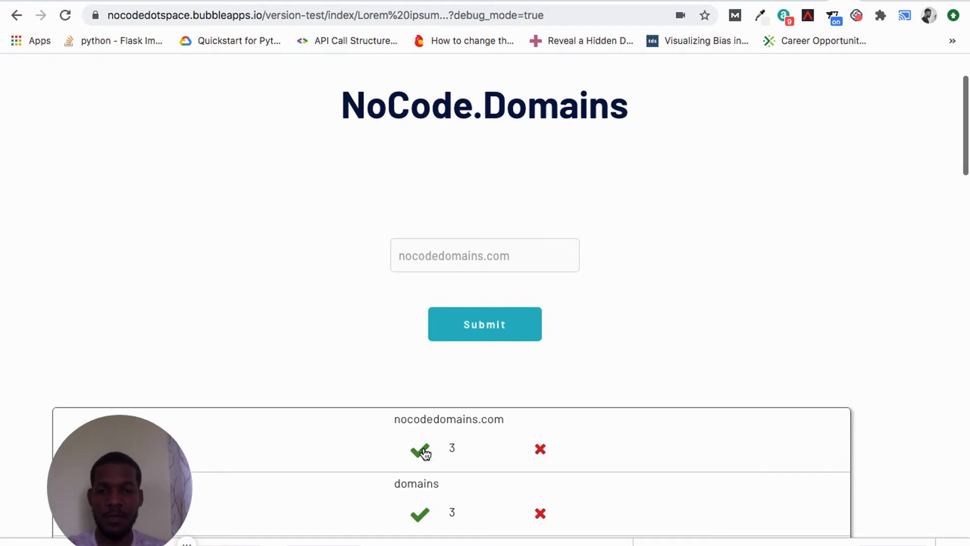
click(540, 450)
scroll(512, 458, down, 2)
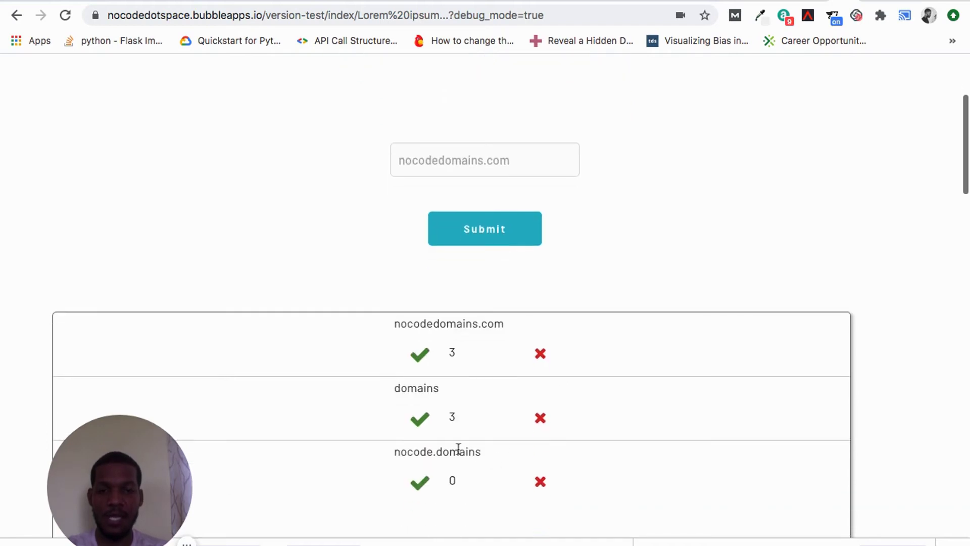
Test one upvote and one downvote each on the domains and nocode.domains entries
click(421, 426)
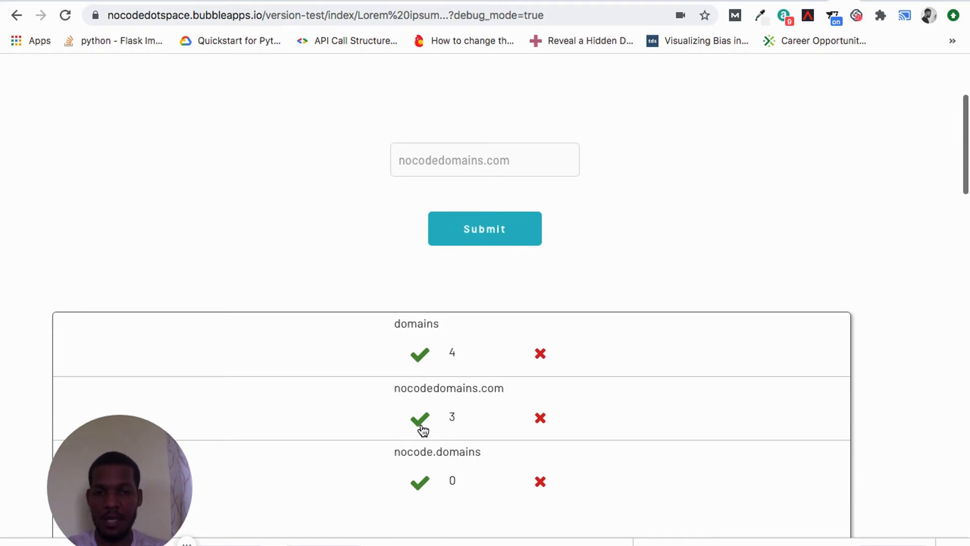
click(541, 353)
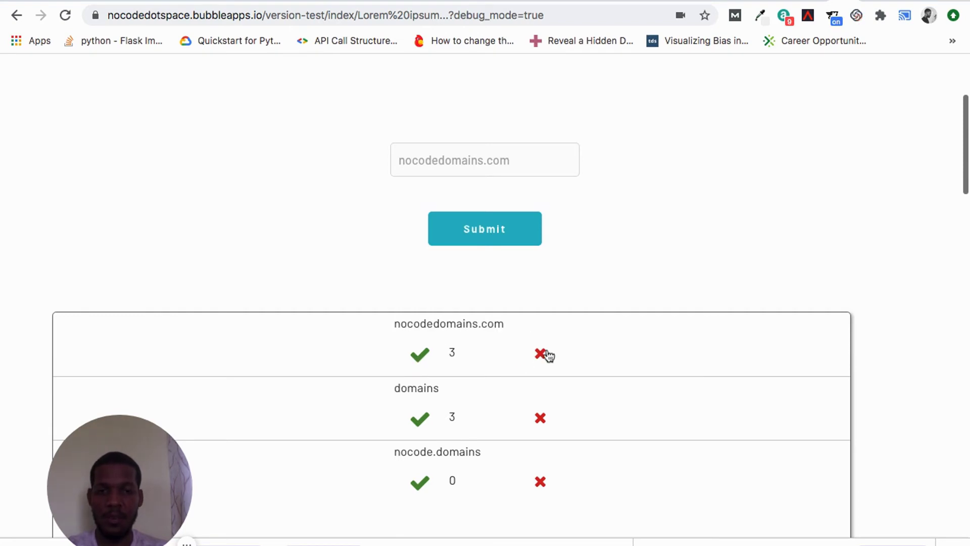
click(425, 484)
click(542, 484)
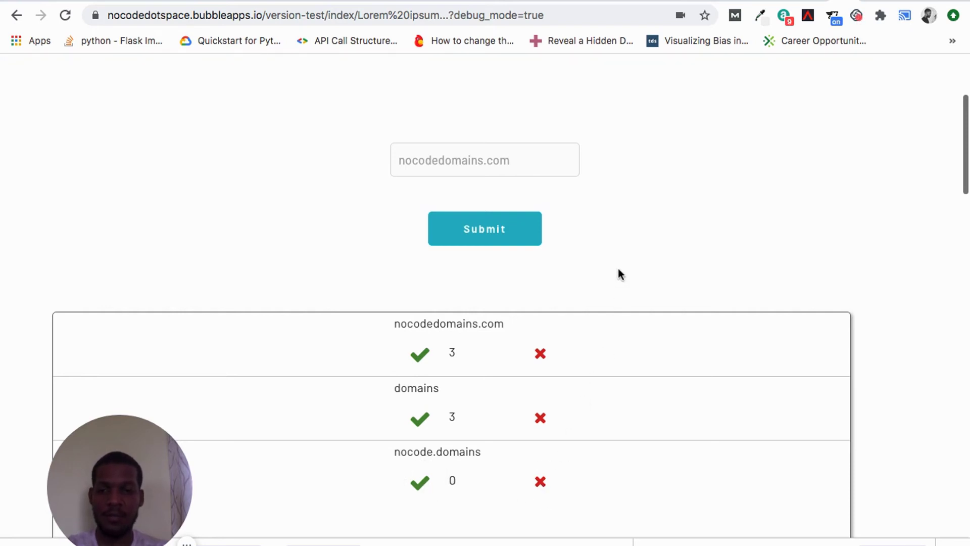
Return to the Bubble editor and open the index page's design view at the domain name list
scroll(617, 268, up, 2)
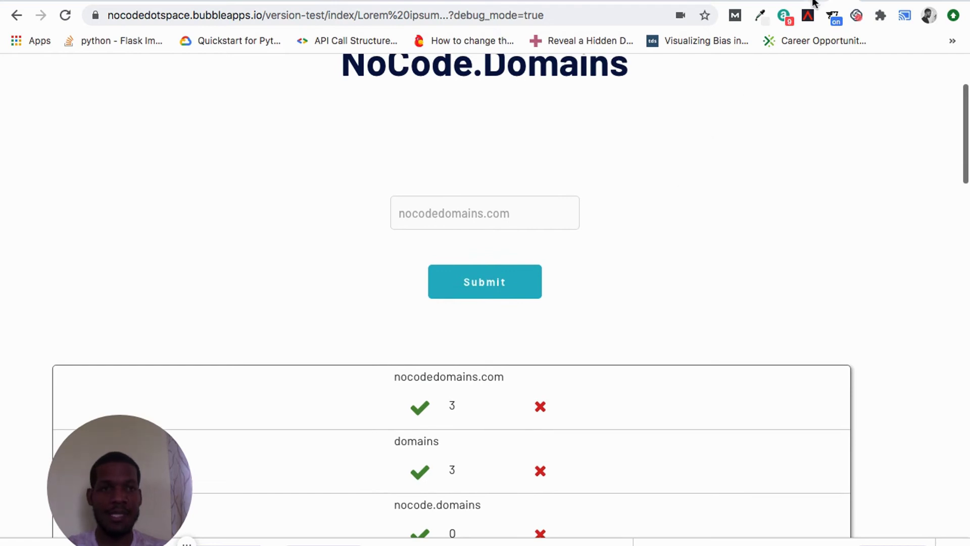
key(ctrl+Tab)
click(23, 99)
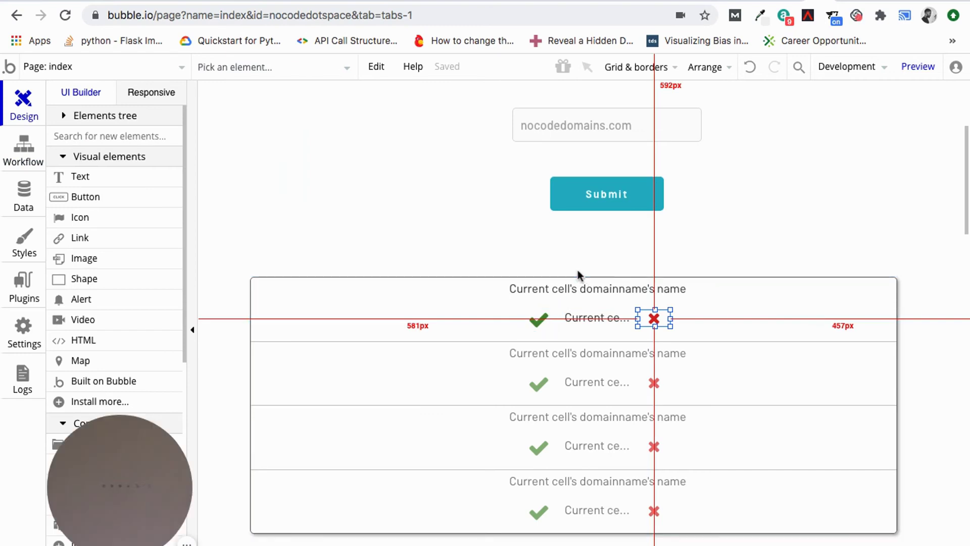
scroll(577, 272, up, 3)
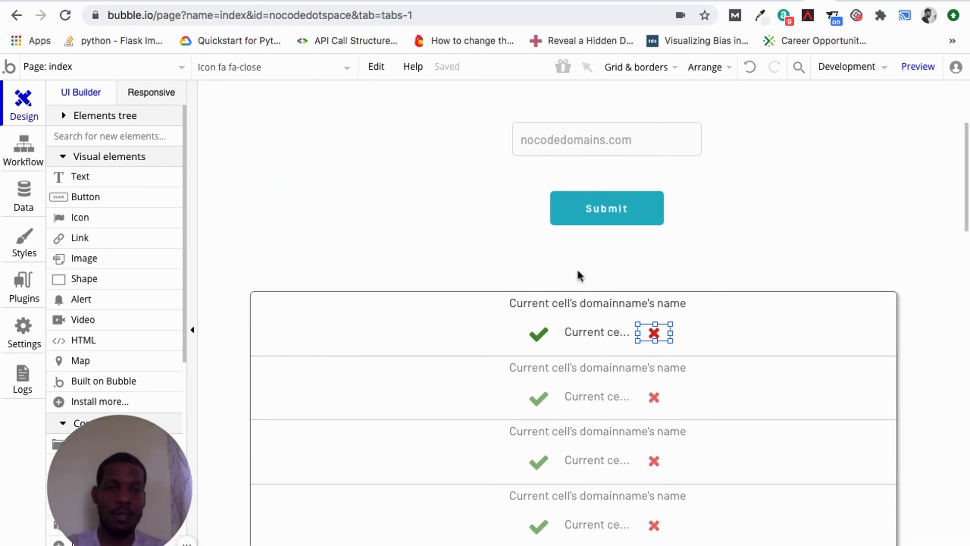
scroll(577, 275, down, 2)
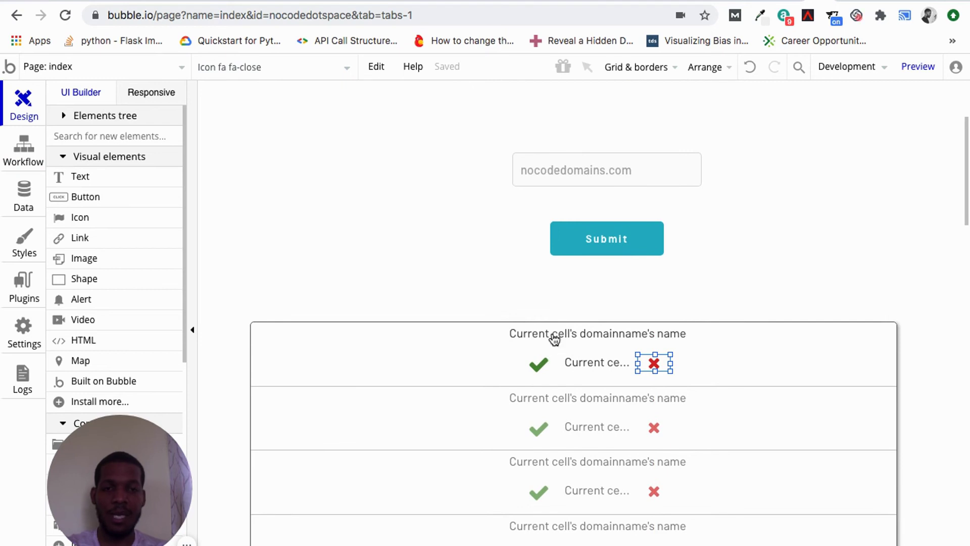